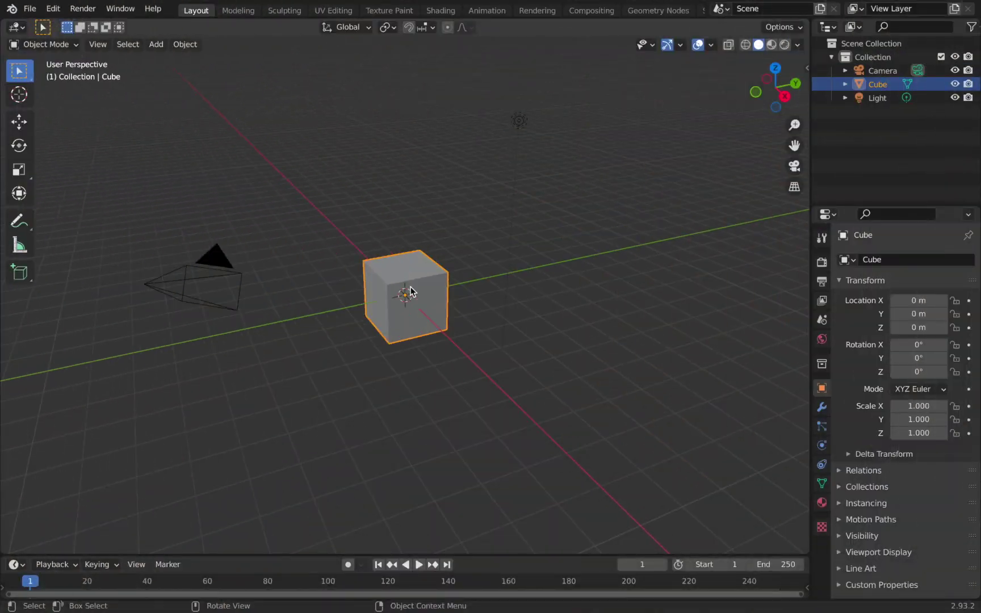
Delete the default cube from the scene.
{"action": "left_click", "coordinate": [389, 229]}
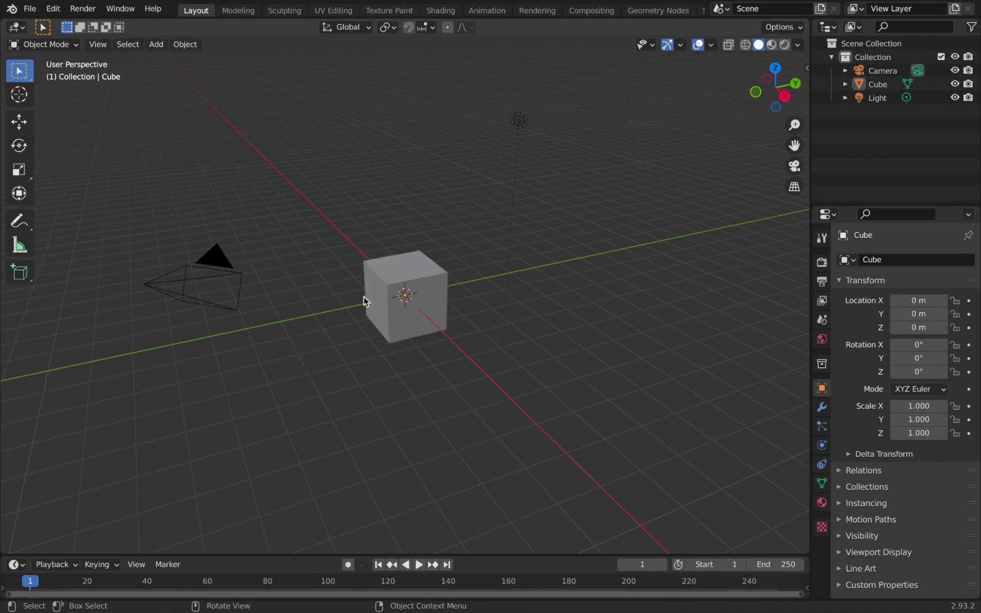
{"action": "left_click", "coordinate": [392, 286]}
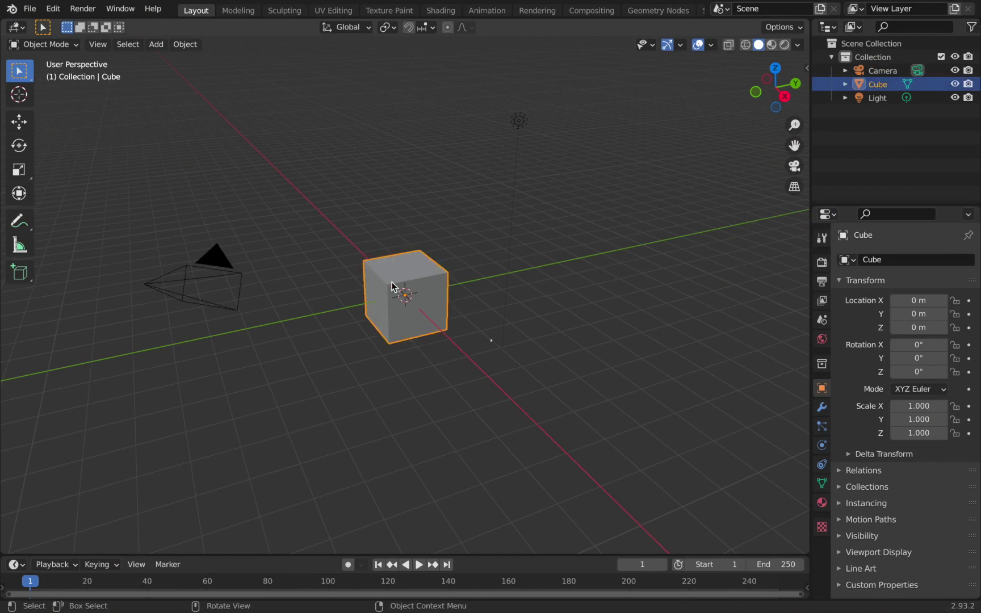
{"action": "key", "text": "x"}
{"action": "left_click", "coordinate": [391, 283]}
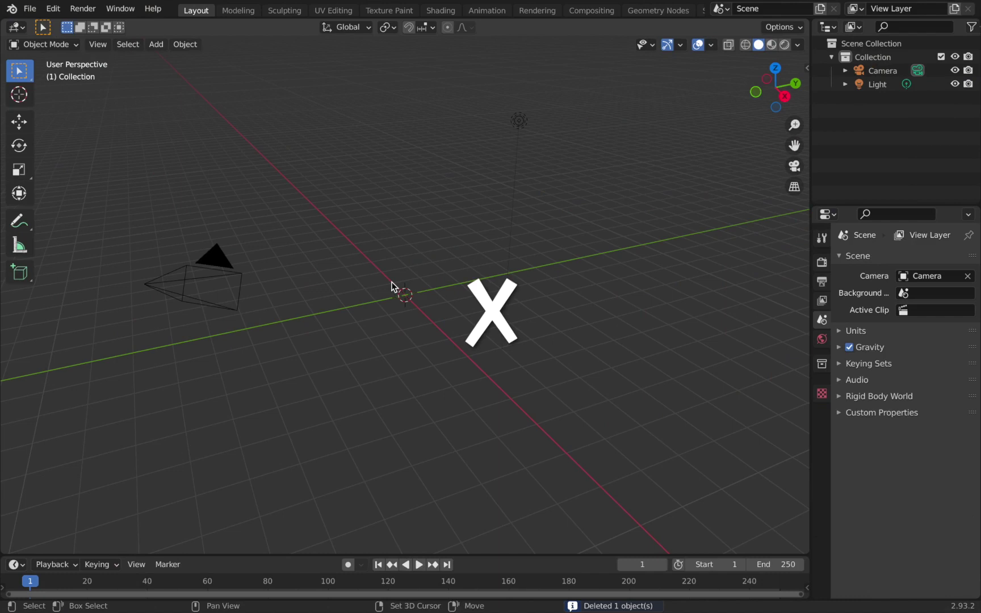
Add a cylinder mesh and set its vertex count to 6 so it forms a hexagonal prism.
{"action": "key", "text": "shift+a"}
{"action": "mouse_move", "coordinate": [390, 289]}
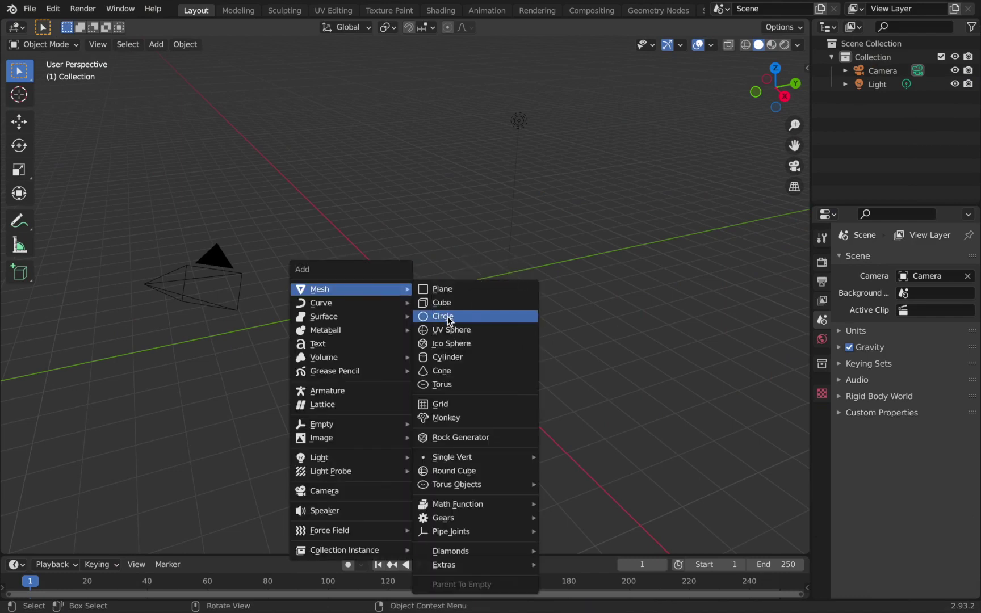
{"action": "left_click", "coordinate": [449, 356]}
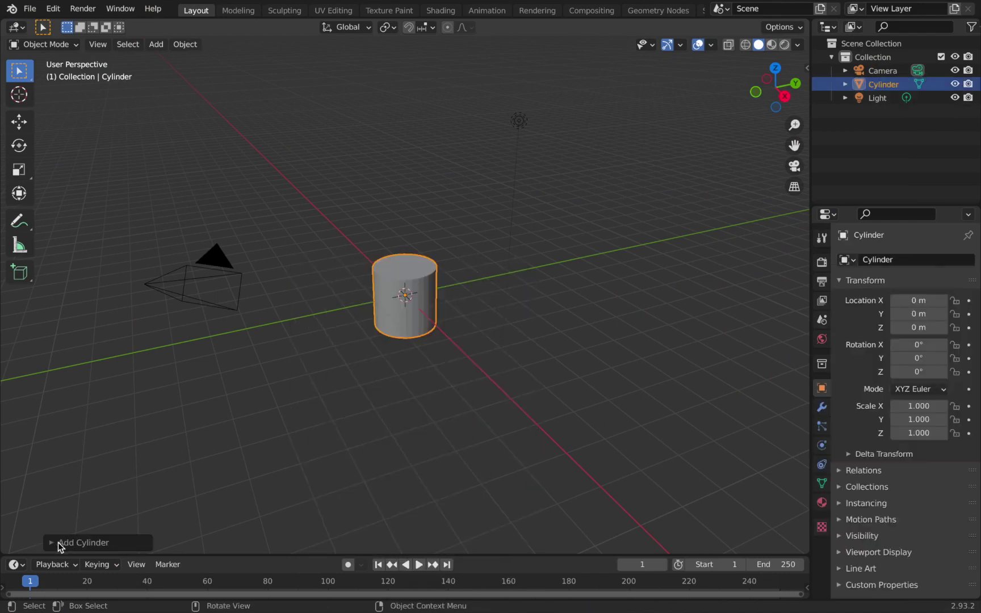
{"action": "left_click", "coordinate": [51, 544]}
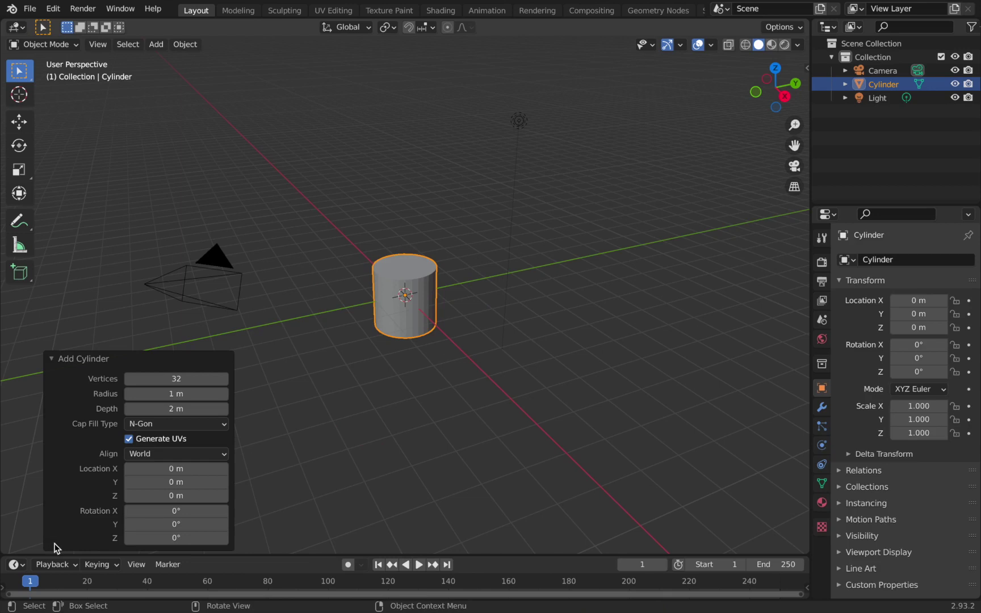
{"action": "left_click", "coordinate": [178, 382]}
{"action": "type", "text": "6"}
{"action": "key", "text": "Return"}
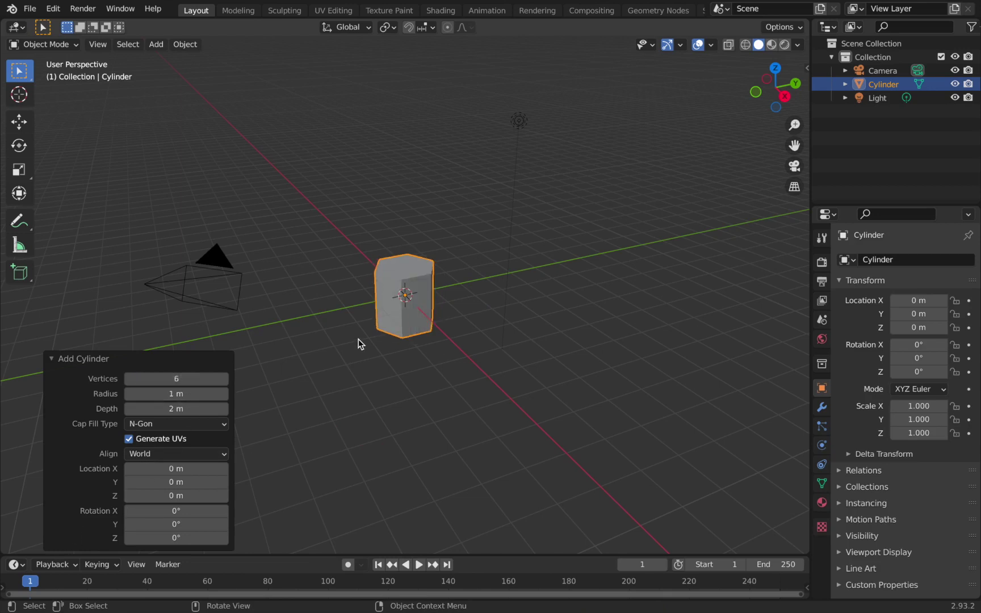
Enter Edit Mode with face selection and delete the hexagonal cylinder's top face.
{"action": "key", "text": "Tab"}
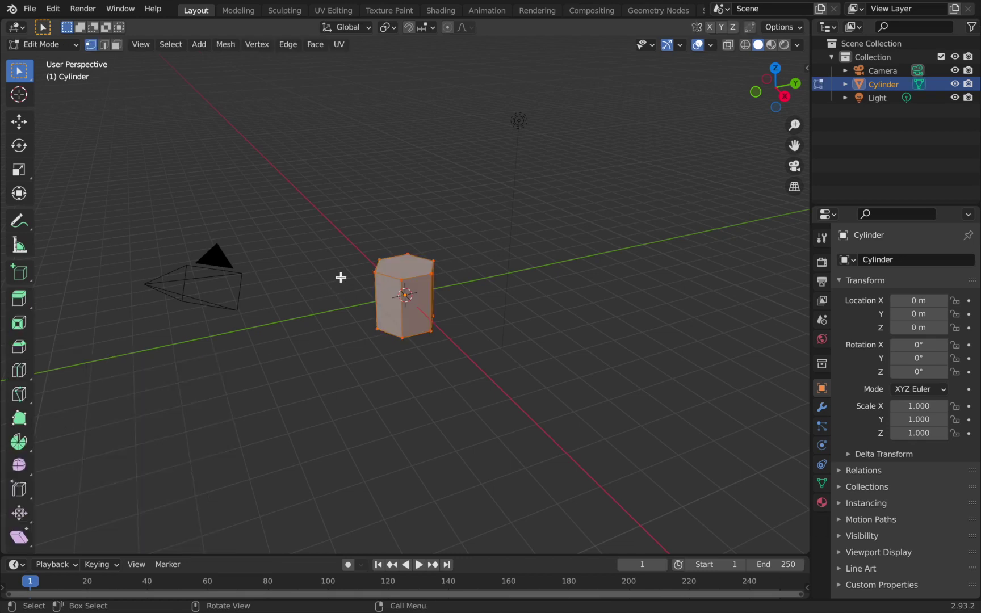
{"action": "middle_click_drag", "start_coordinate": [340, 277], "coordinate": [347, 278]}
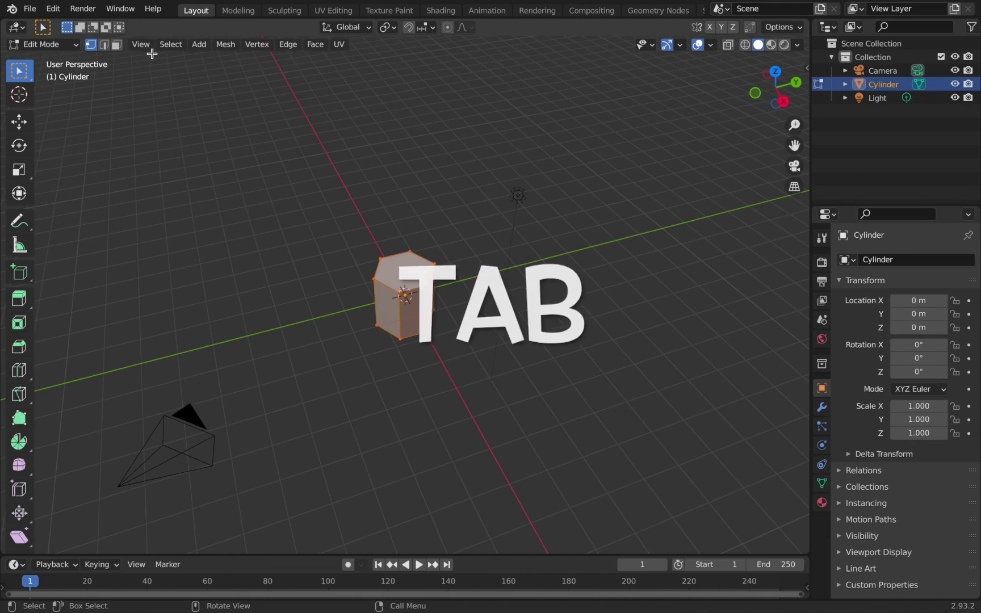
{"action": "left_click", "coordinate": [117, 45]}
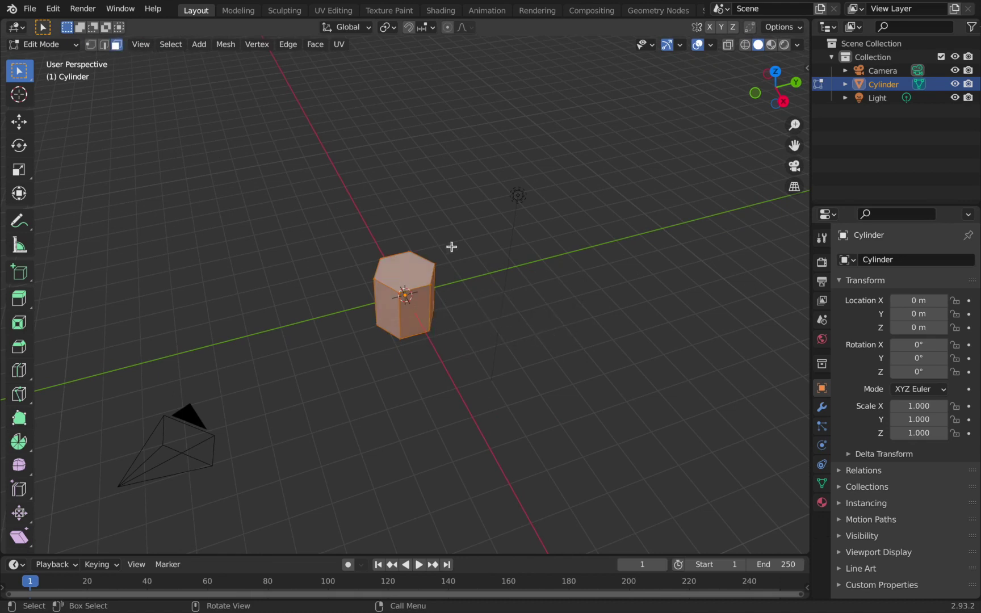
{"action": "left_click", "coordinate": [412, 272]}
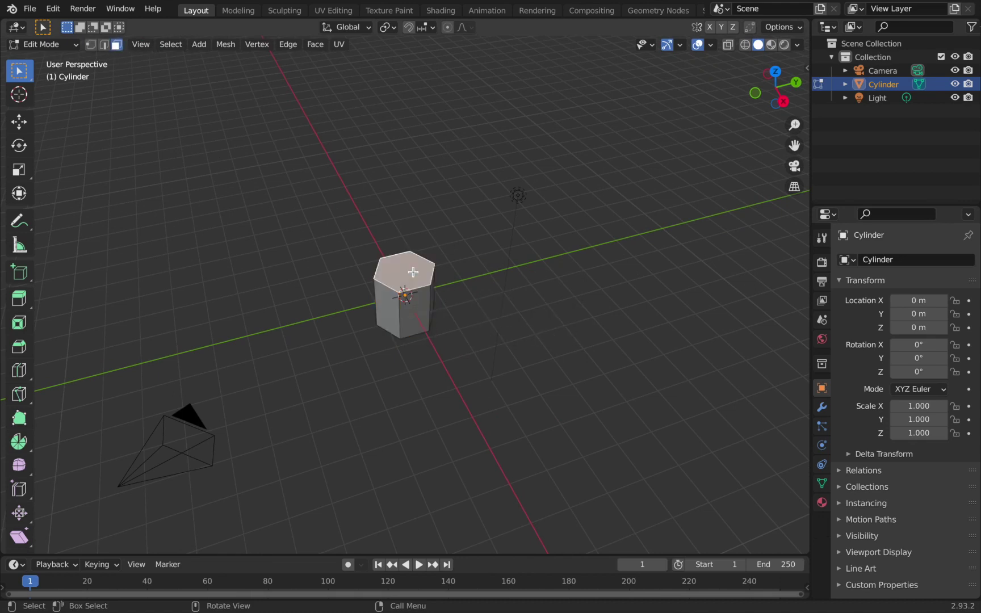
{"action": "key", "text": "x"}
{"action": "left_click", "coordinate": [383, 303]}
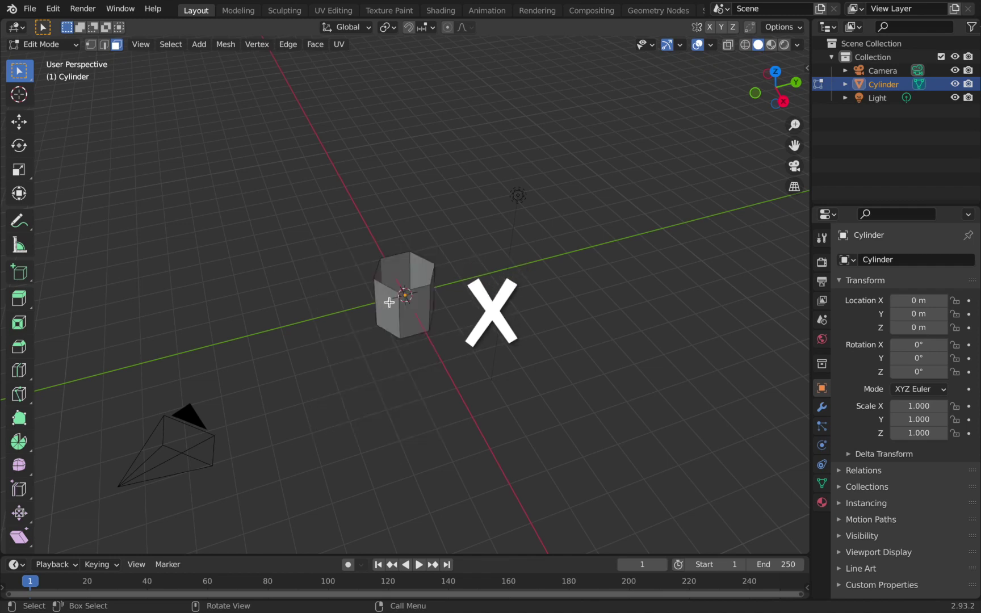
Delete the cylinder's bottom face and return to Object Mode.
{"action": "middle_click_drag", "start_coordinate": [392, 315], "coordinate": [368, 149]}
{"action": "left_click", "coordinate": [416, 314]}
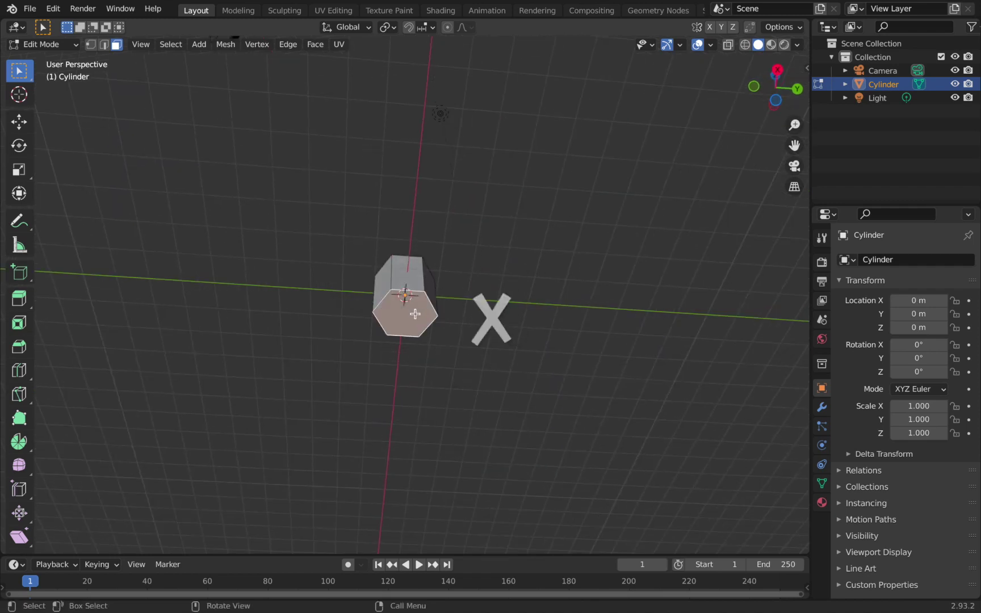
{"action": "key", "text": "x"}
{"action": "left_click", "coordinate": [416, 314]}
{"action": "middle_click_drag", "start_coordinate": [416, 315], "coordinate": [413, 289]}
{"action": "key", "text": "Tab"}
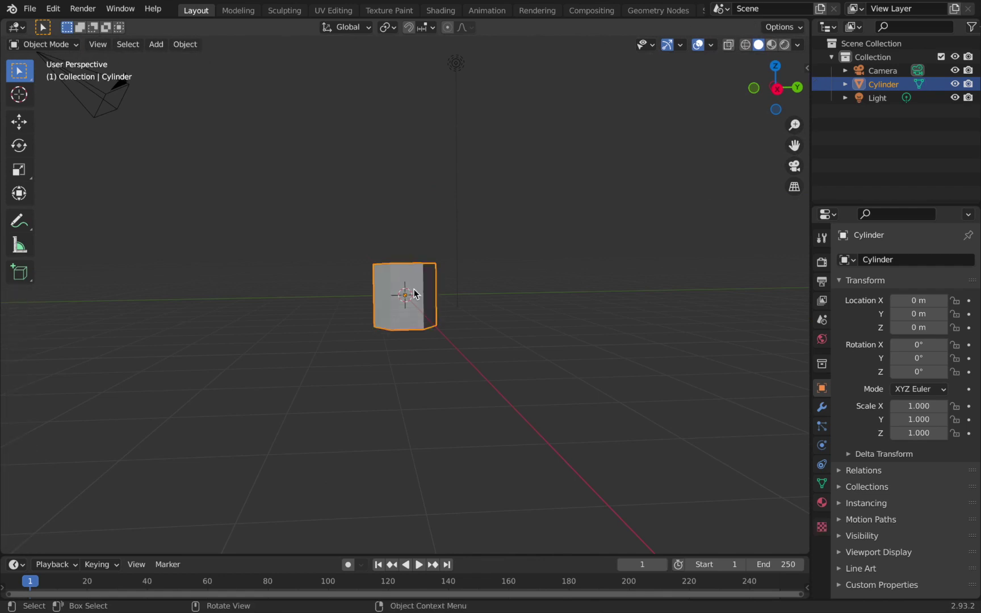
Rotate the open cylinder 90° around the global X axis.
{"action": "key", "text": "r"}
{"action": "key", "text": "x"}
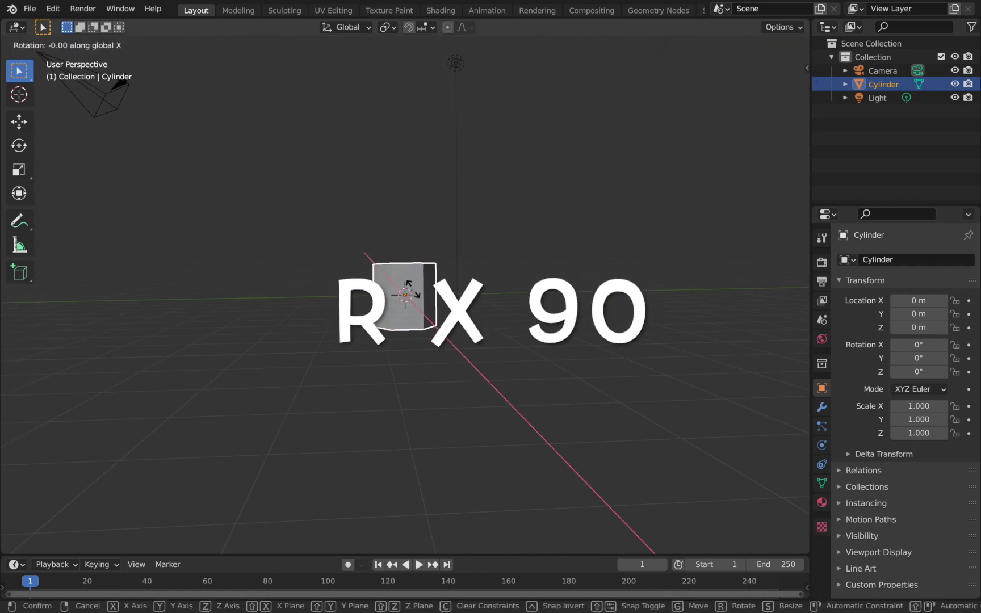
{"action": "key", "text": "9"}
{"action": "key", "text": "0"}
{"action": "key", "text": "Return"}
Scale the cylinder by 8 along the global Y axis to stretch it into a long tube.
{"action": "middle_click_drag", "start_coordinate": [406, 294], "coordinate": [518, 297]}
{"action": "middle_click_drag", "start_coordinate": [339, 313], "coordinate": [475, 328]}
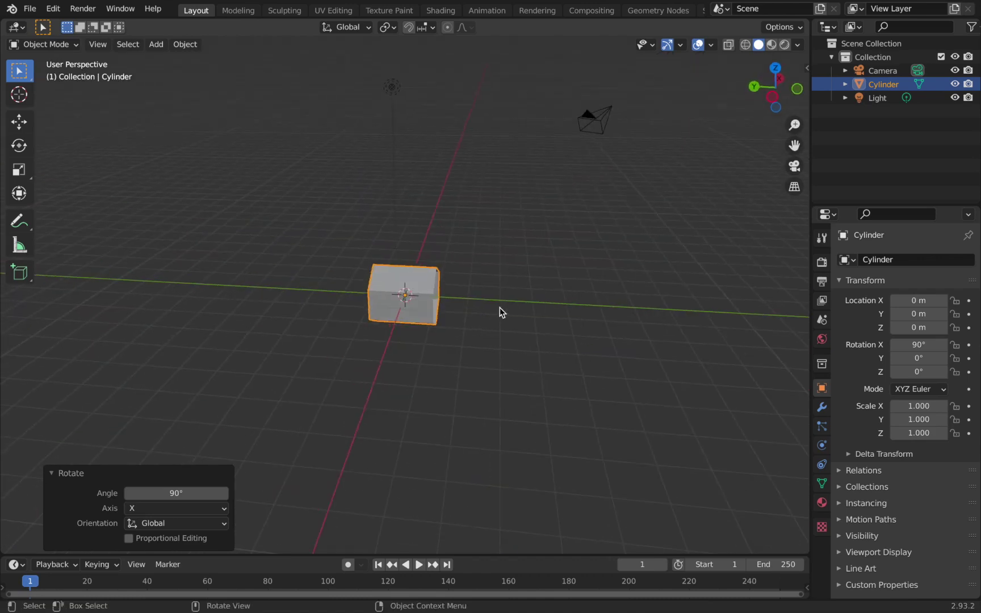
{"action": "middle_click_drag", "start_coordinate": [431, 284], "coordinate": [390, 289]}
{"action": "key", "text": "s"}
{"action": "key", "text": "y"}
{"action": "key", "text": "8"}
{"action": "key", "text": "Return"}
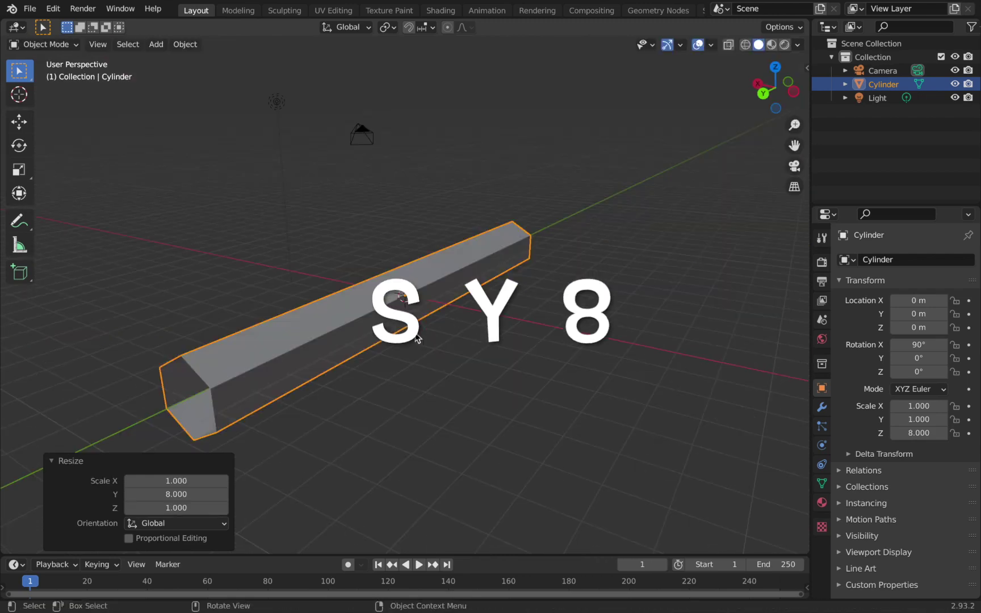
Divide the hexagonal tube along its length in Edit Mode with a Loop Cut of 6 cuts.
{"action": "middle_click_drag", "start_coordinate": [387, 311], "coordinate": [387, 260]}
{"action": "key", "text": "Tab"}
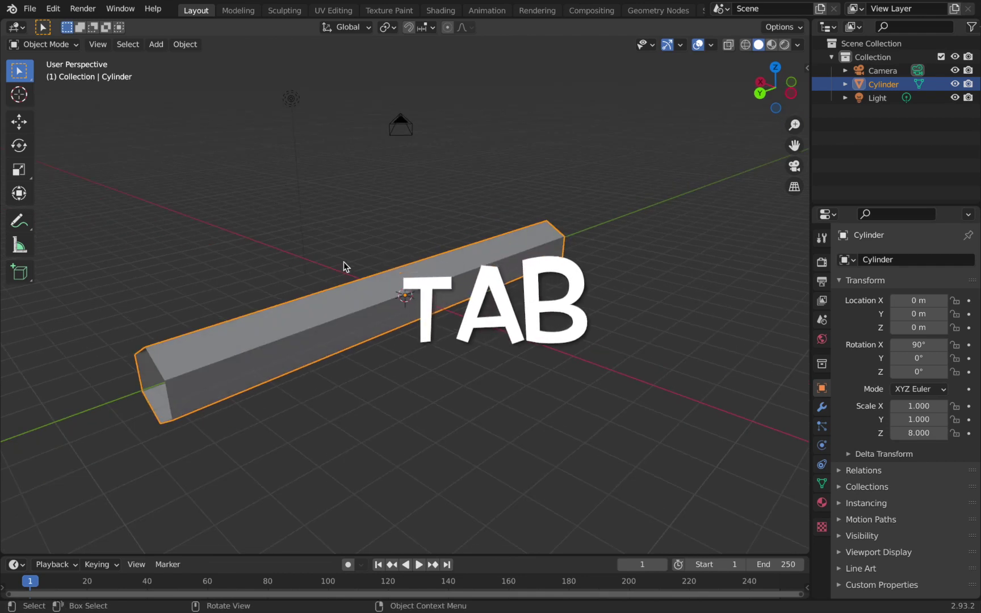
{"action": "key", "text": "Tab"}
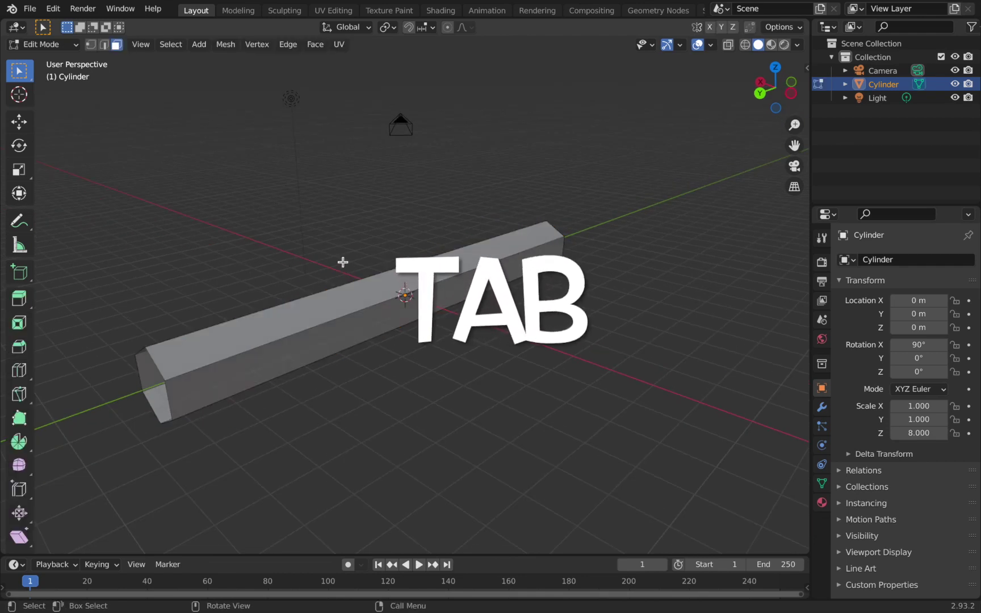
{"action": "key", "text": "a"}
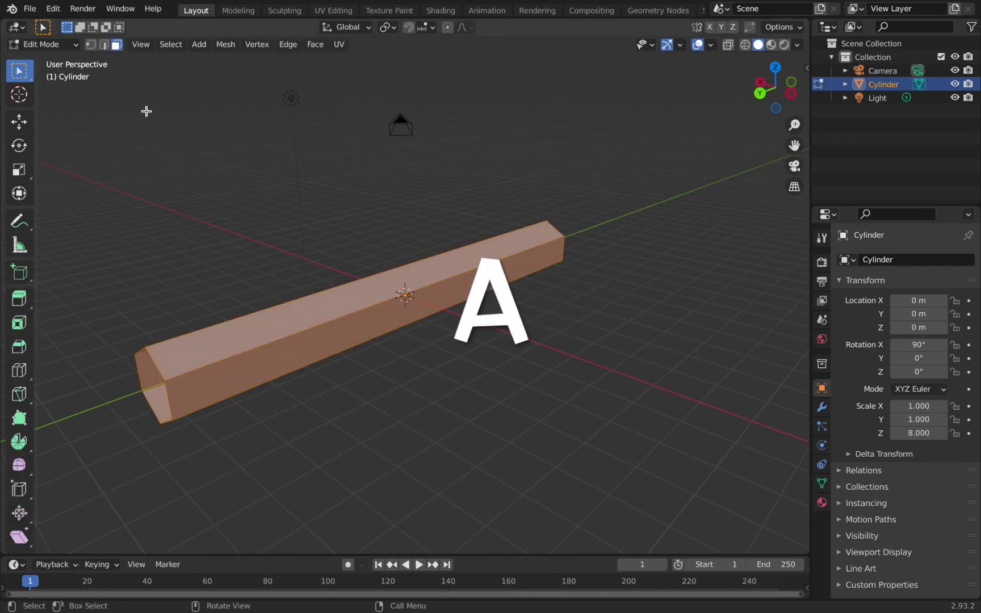
{"action": "middle_click_drag", "start_coordinate": [222, 183], "coordinate": [203, 204]}
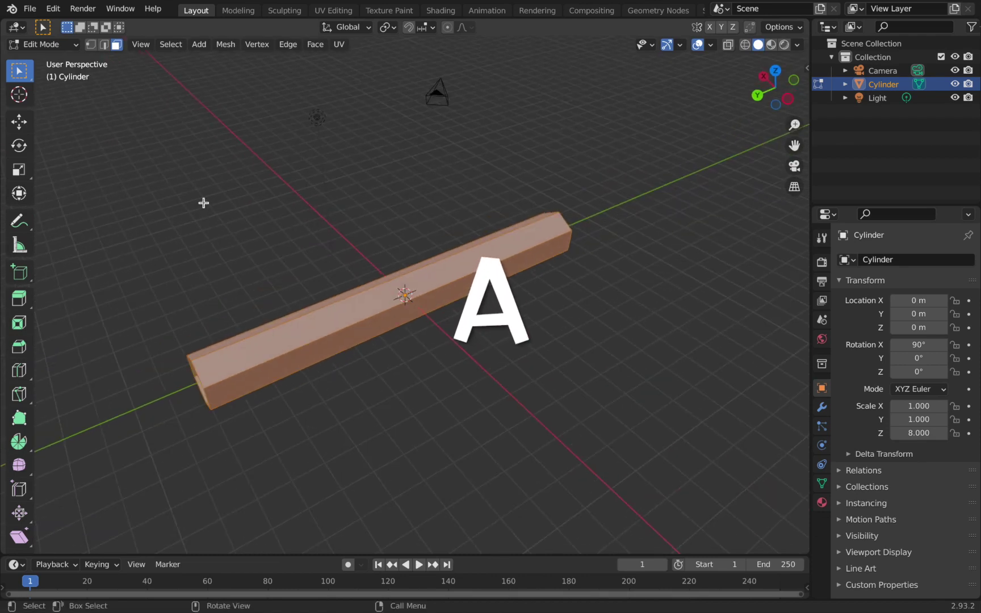
{"action": "left_click", "coordinate": [19, 370]}
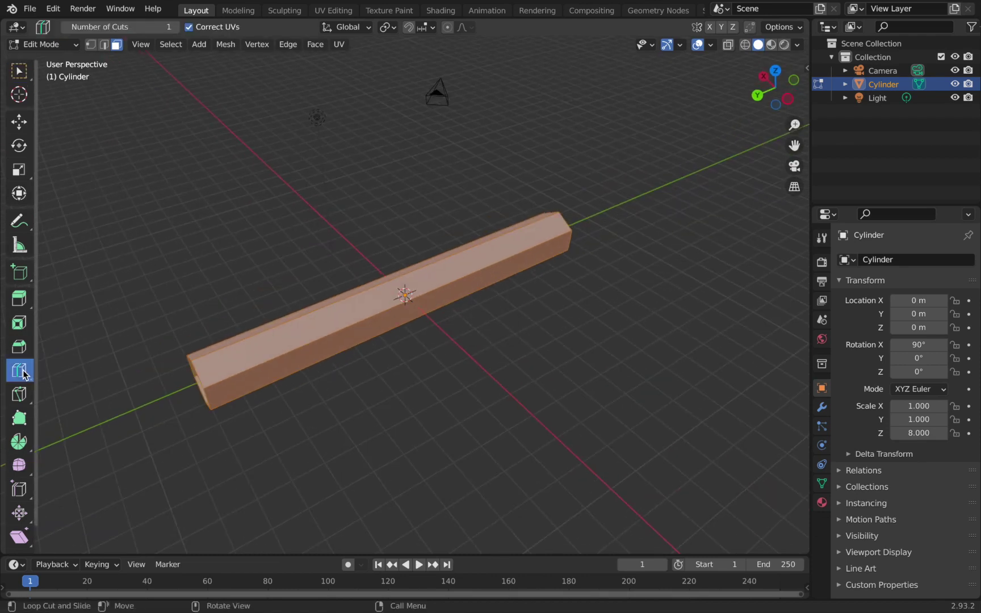
{"action": "left_click", "coordinate": [109, 29]}
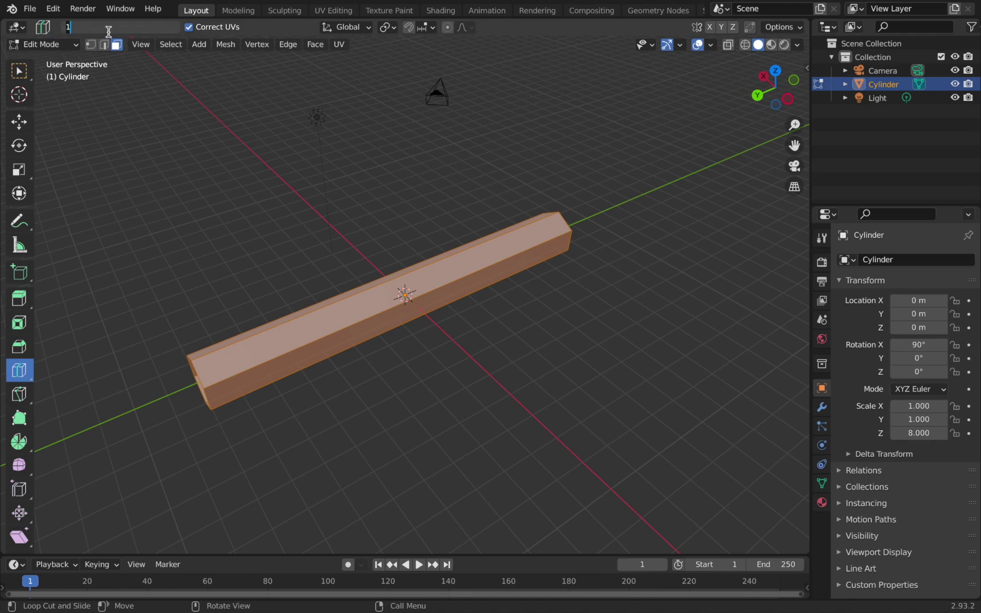
{"action": "key", "text": "Return"}
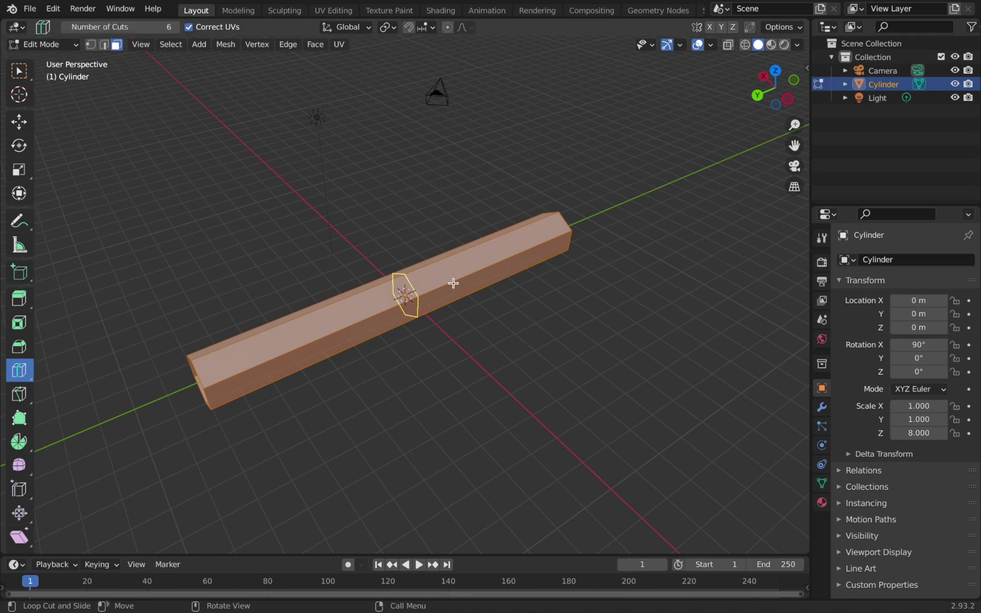
{"action": "left_click", "coordinate": [418, 287]}
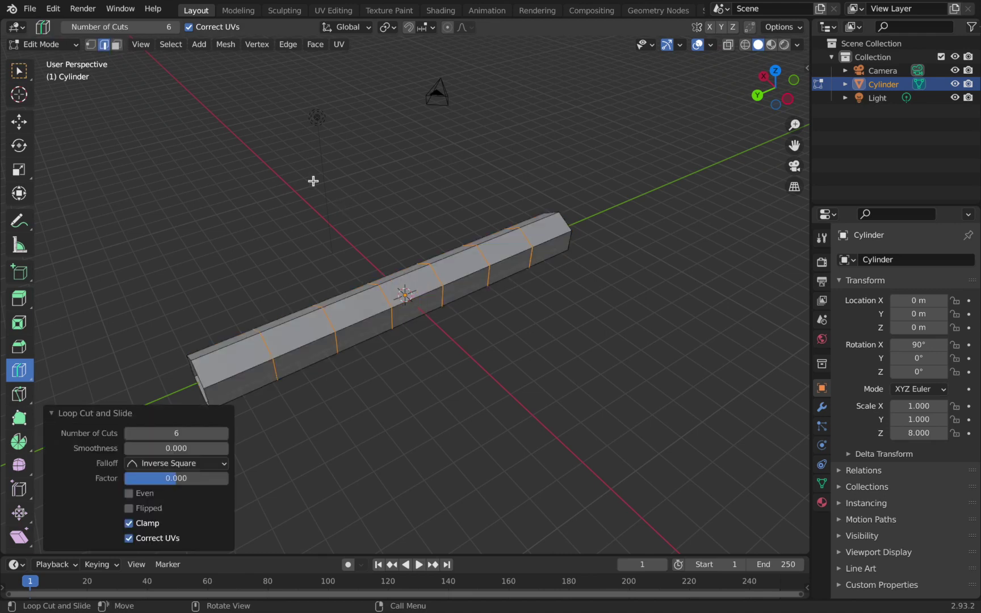
Switch back to the Select Box tool and return the tube to Object Mode.
{"action": "middle_click_drag", "start_coordinate": [306, 251], "coordinate": [450, 220]}
{"action": "key", "text": "Tab"}
{"action": "key", "text": "Tab"}
{"action": "middle_click_drag", "start_coordinate": [390, 241], "coordinate": [23, 67]}
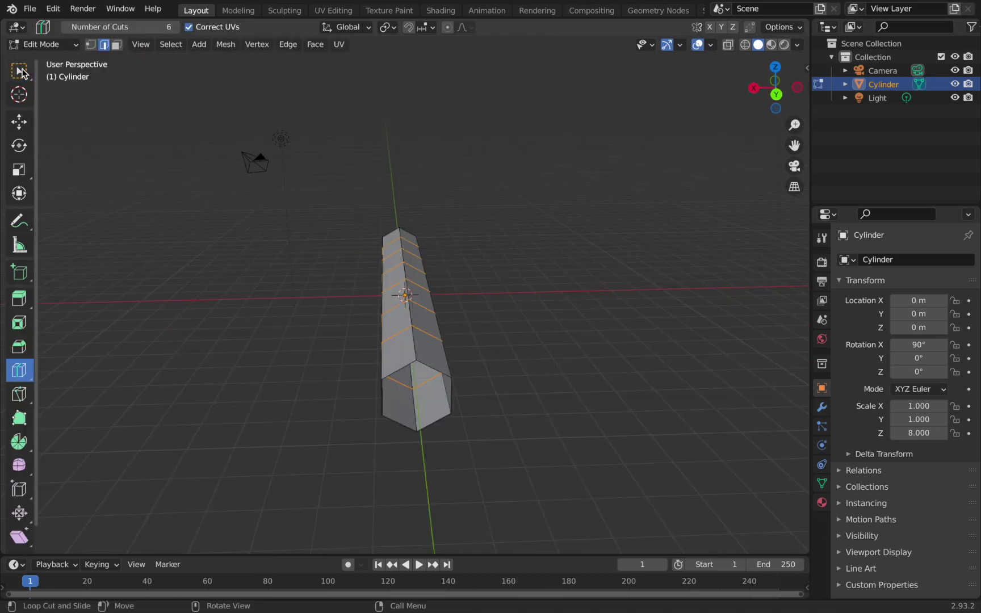
{"action": "left_click", "coordinate": [20, 71]}
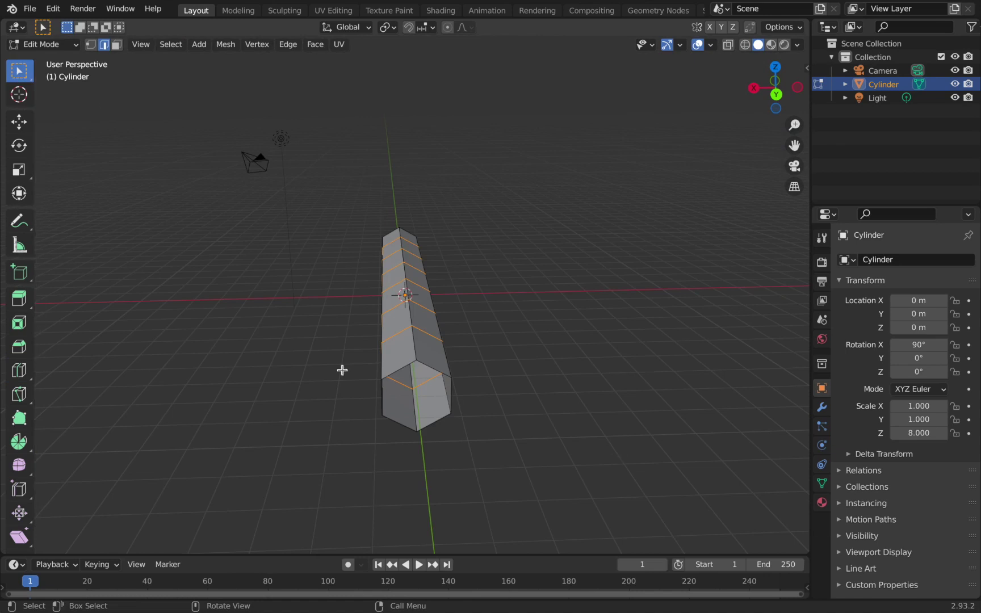
{"action": "middle_click_drag", "start_coordinate": [299, 293], "coordinate": [184, 215]}
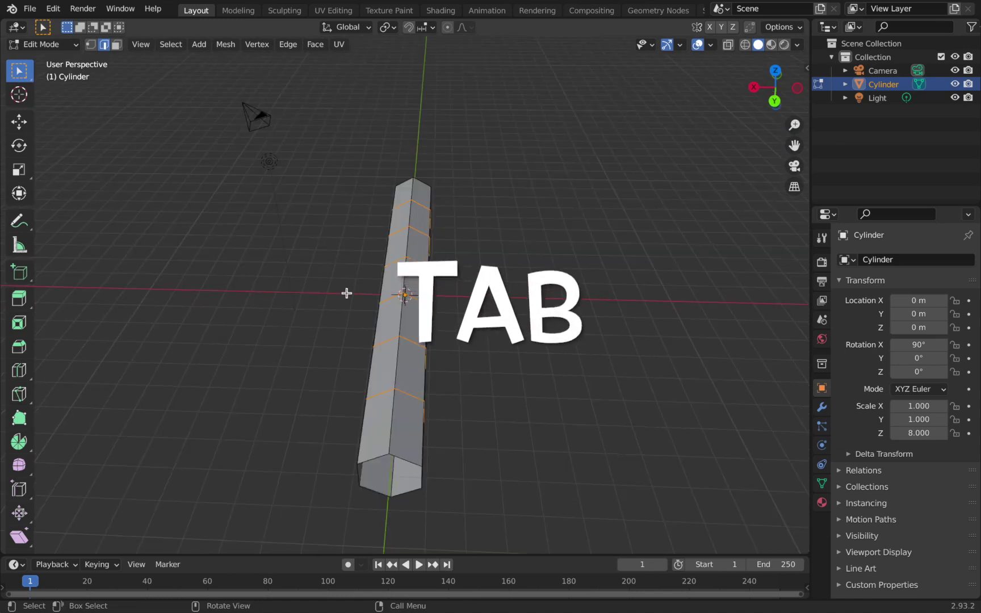
{"action": "key", "text": "Tab"}
Add a Wireframe modifier to the hexagonal tube.
{"action": "middle_click_drag", "start_coordinate": [347, 298], "coordinate": [604, 400]}
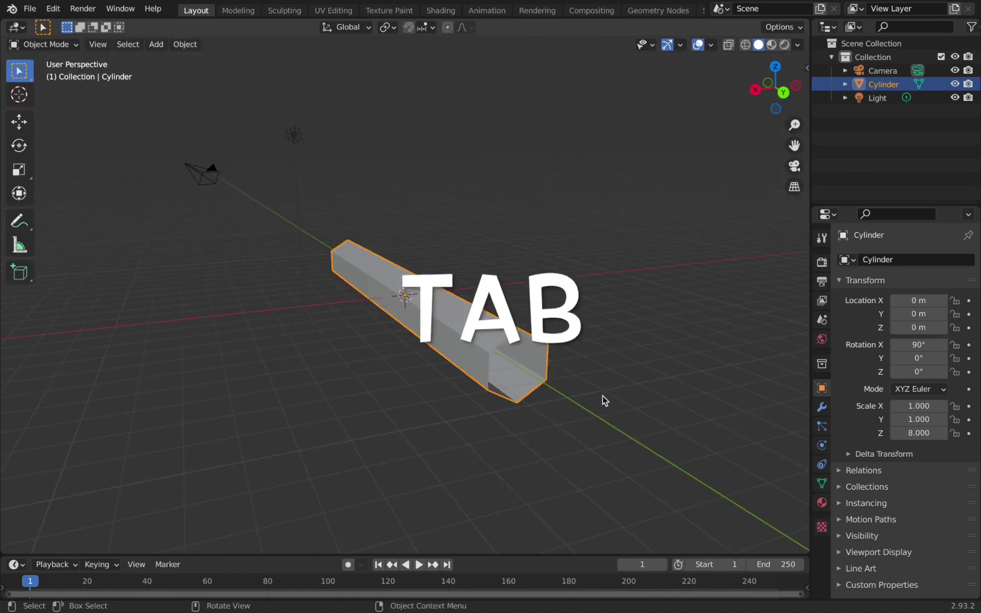
{"action": "left_click", "coordinate": [823, 409]}
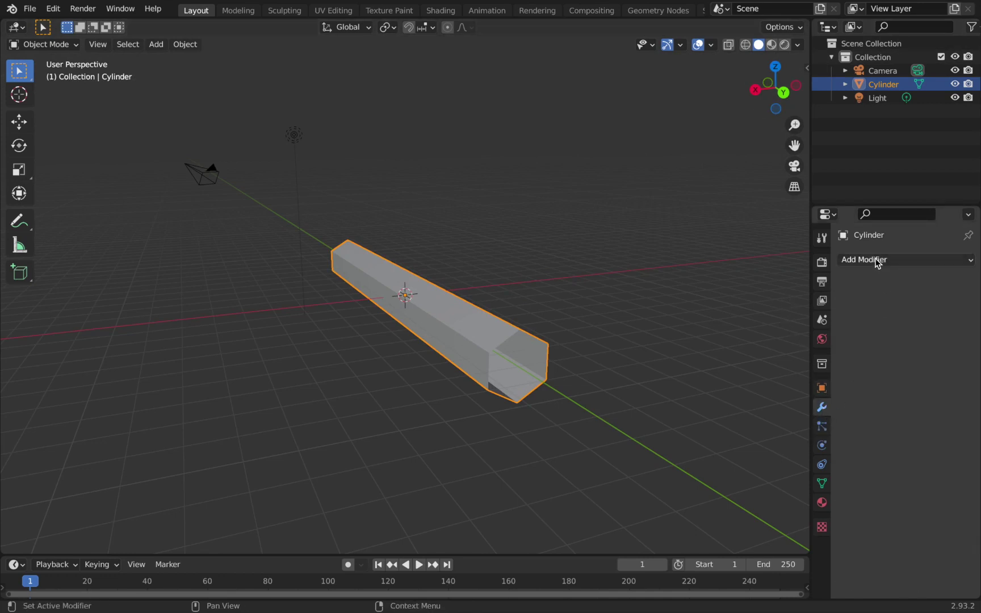
{"action": "left_click", "coordinate": [877, 261]}
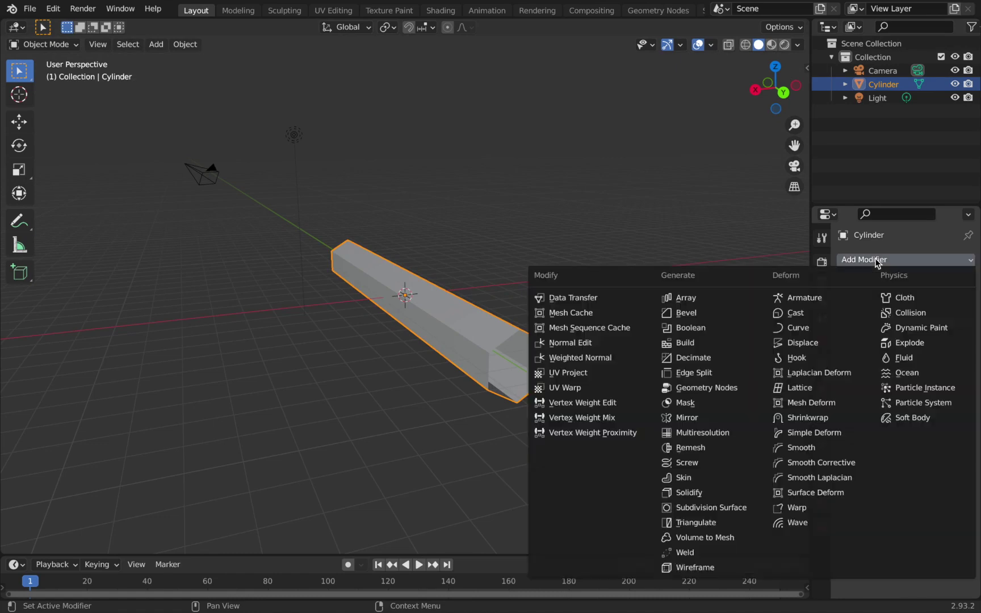
{"action": "left_click", "coordinate": [711, 567]}
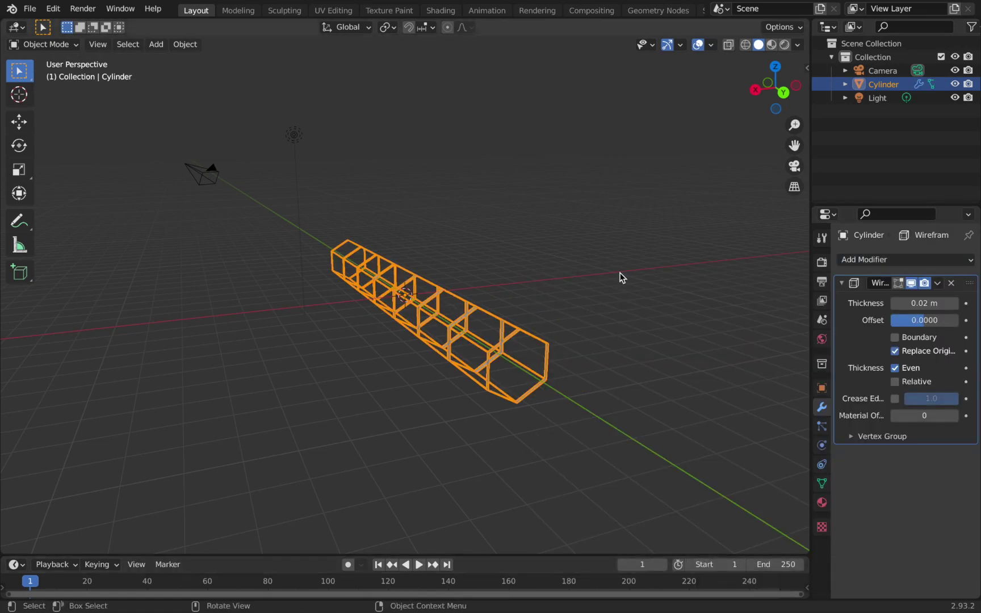
Deselect the tube and examine its wireframe structure up close, from inside and from the side.
{"action": "left_click", "coordinate": [500, 252]}
{"action": "middle_click_drag", "start_coordinate": [499, 252], "coordinate": [453, 245]}
{"action": "scroll", "coordinate": [381, 275], "scroll_direction": "up", "scroll_amount": 2}
{"action": "scroll", "coordinate": [373, 383], "scroll_direction": "up", "scroll_amount": 2}
{"action": "scroll", "coordinate": [397, 324], "scroll_direction": "down", "scroll_amount": 3}
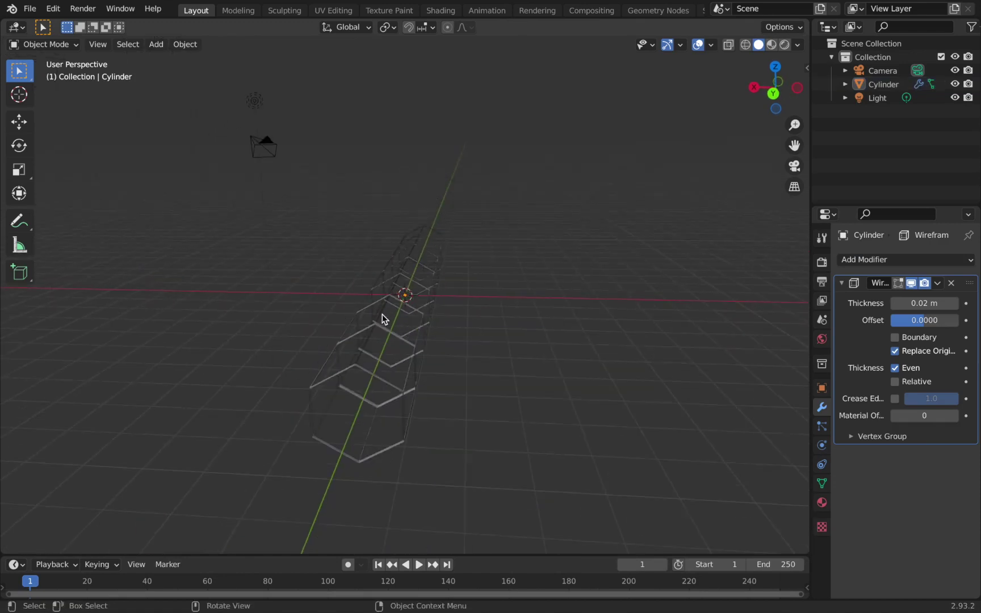
{"action": "scroll", "coordinate": [364, 335], "scroll_direction": "up", "scroll_amount": 3}
{"action": "scroll", "coordinate": [393, 402], "scroll_direction": "up", "scroll_amount": 3}
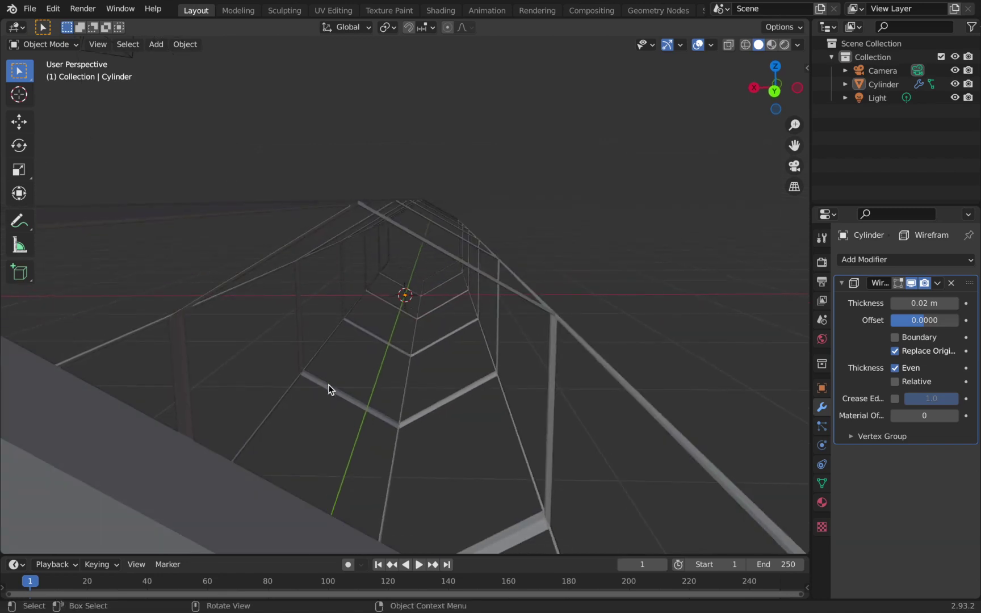
{"action": "scroll", "coordinate": [267, 370], "scroll_direction": "down", "scroll_amount": 2}
{"action": "scroll", "coordinate": [263, 370], "scroll_direction": "down", "scroll_amount": 1}
{"action": "middle_click_drag", "start_coordinate": [262, 369], "coordinate": [409, 338]}
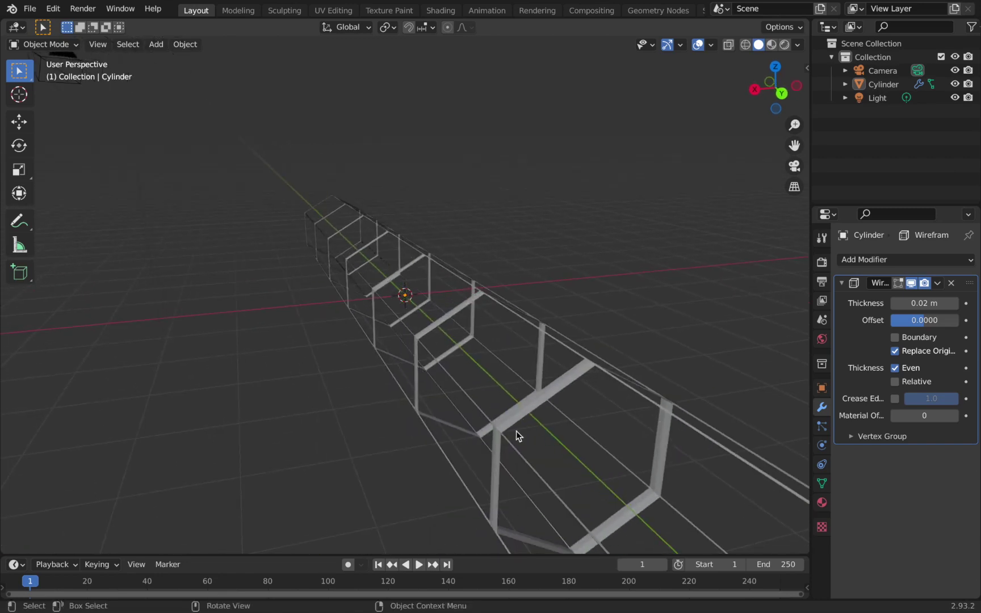
Apply all transforms (location, rotation and scale) to the hexagonal wireframe tube.
{"action": "middle_click_drag", "start_coordinate": [458, 220], "coordinate": [449, 328]}
{"action": "left_click", "coordinate": [677, 388]}
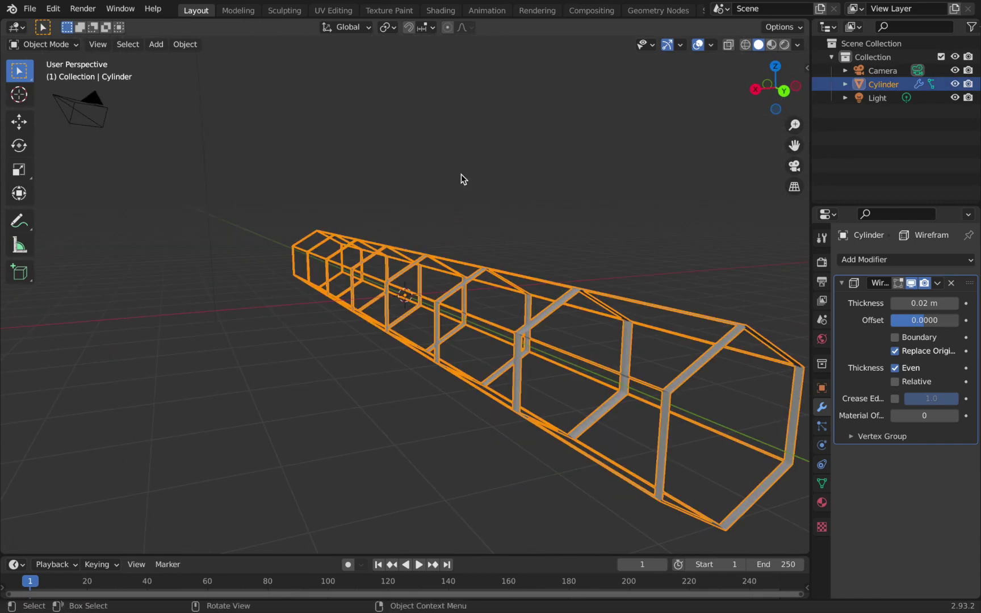
{"action": "key", "text": "ctrl"}
{"action": "key", "text": "ctrl+a"}
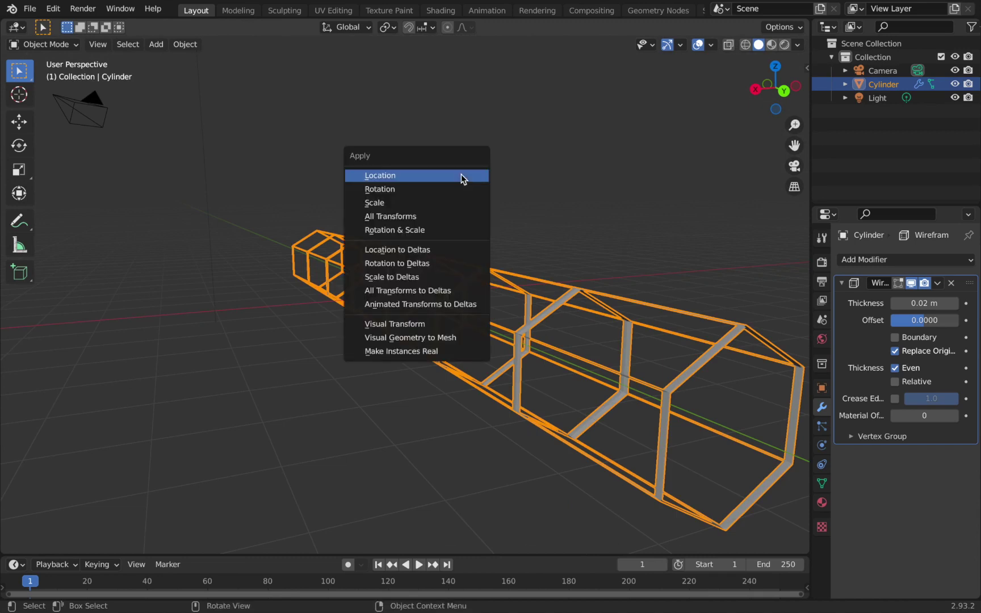
{"action": "left_click", "coordinate": [407, 216]}
{"action": "scroll", "coordinate": [509, 347], "scroll_direction": "up", "scroll_amount": 2}
{"action": "scroll", "coordinate": [509, 343], "scroll_direction": "up", "scroll_amount": 2}
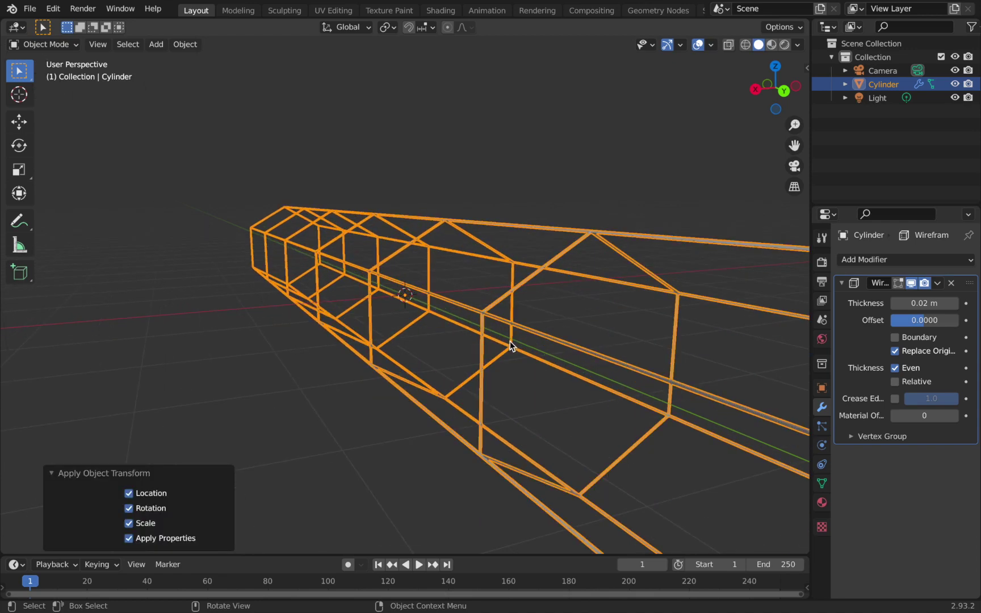
Duplicate the hexagonal tube in place, leaving the copy at the original's position.
{"action": "middle_click_drag", "start_coordinate": [509, 341], "coordinate": [567, 335]}
{"action": "left_click", "coordinate": [883, 85]}
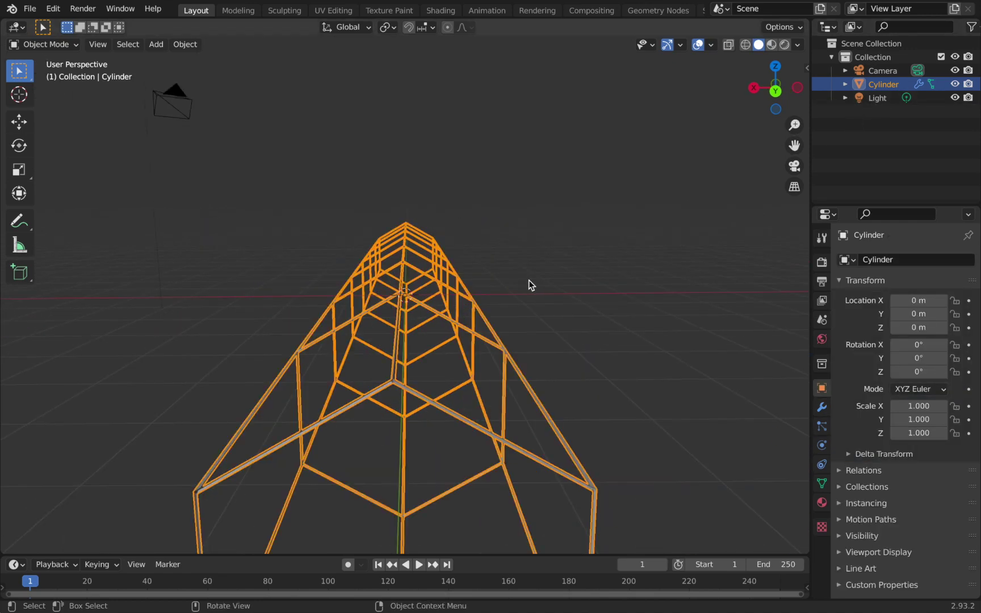
{"action": "key", "text": "shift+d"}
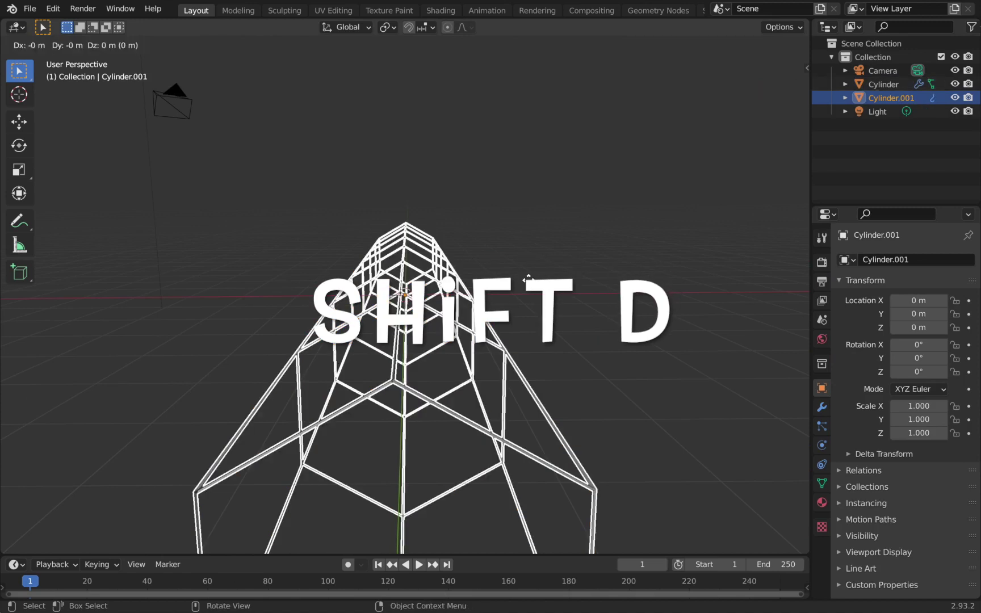
{"action": "right_click", "coordinate": [525, 278]}
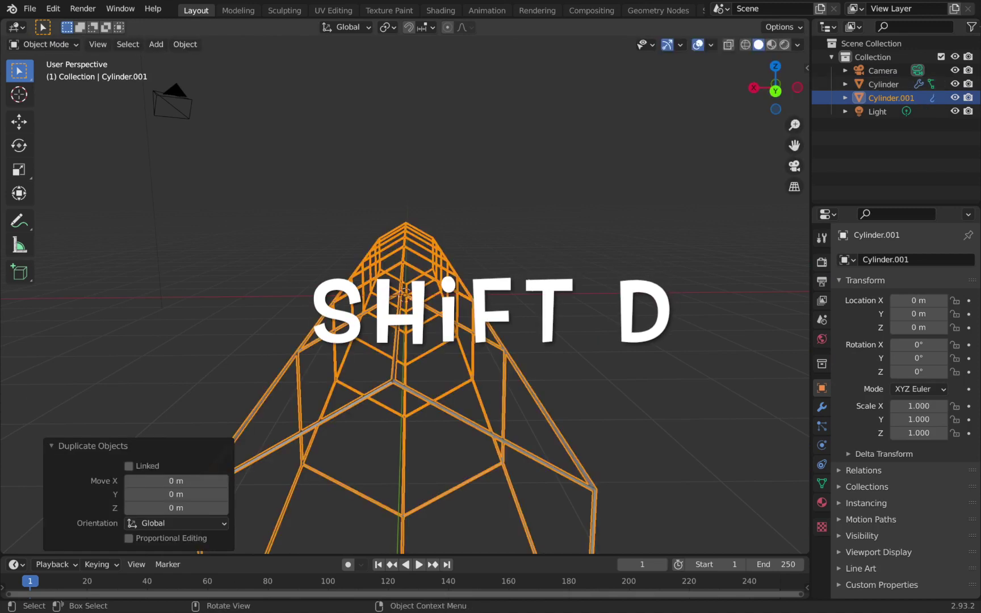
Rename the original Cylinder object as Hex Reflect.
{"action": "left_click", "coordinate": [883, 85]}
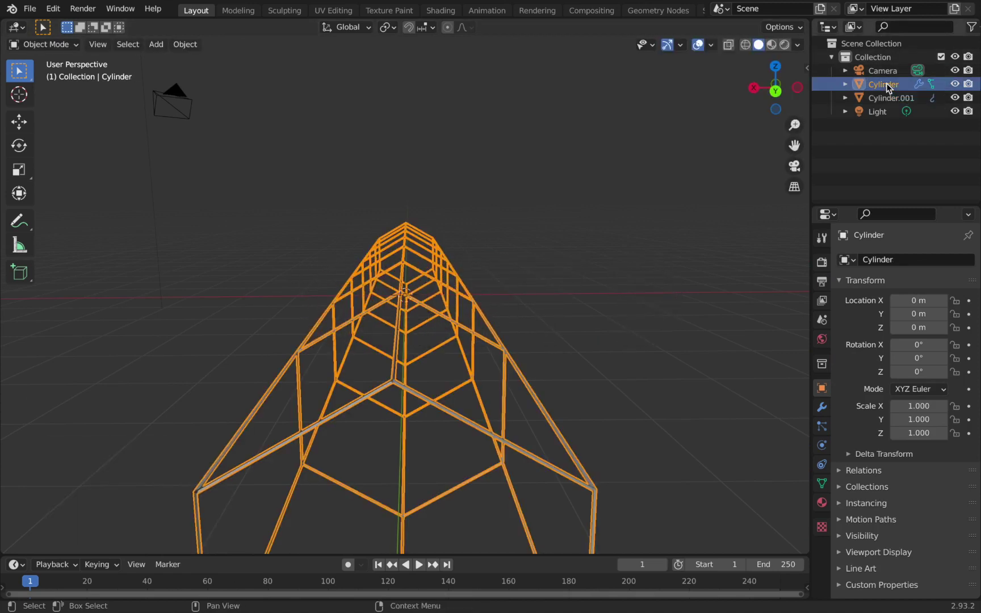
{"action": "double_click", "coordinate": [886, 84]}
{"action": "type", "text": "Hex Reflect"}
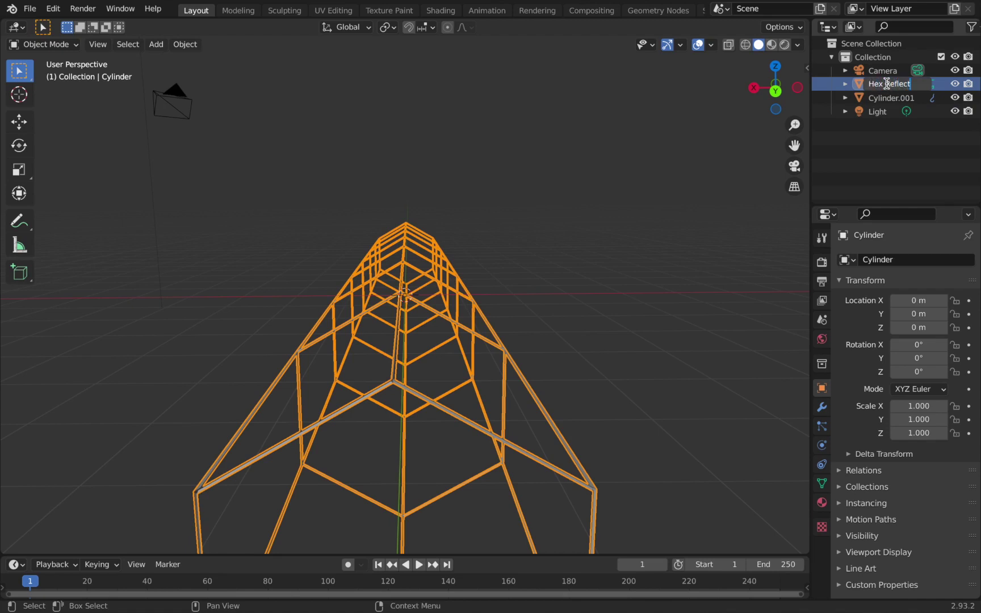
{"action": "key", "text": "Return"}
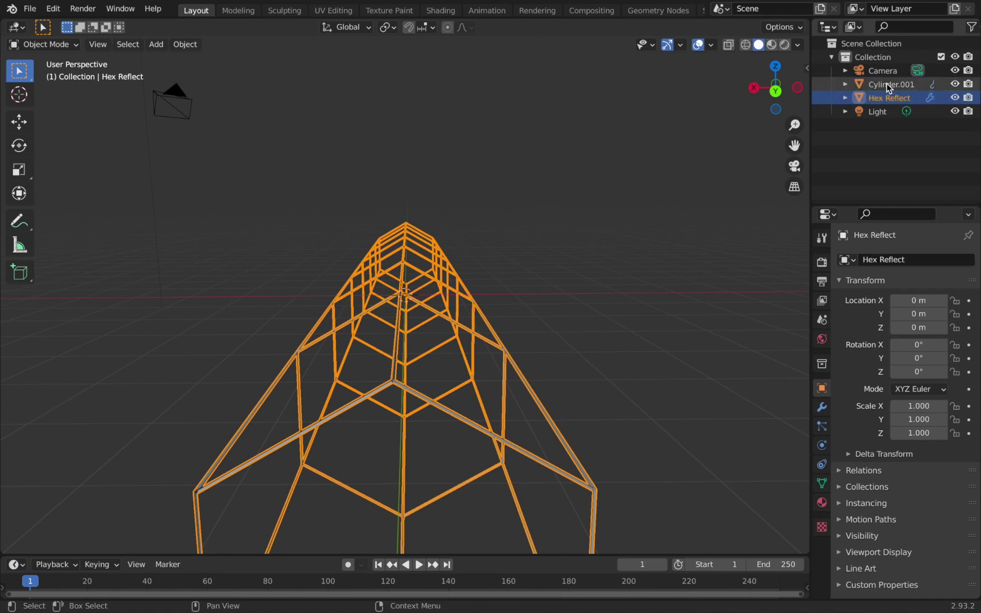
Rename the duplicated tube, Cylinder.001, as Hex Wire.
{"action": "left_click", "coordinate": [888, 86]}
{"action": "double_click", "coordinate": [887, 85]}
{"action": "type", "text": "He"}
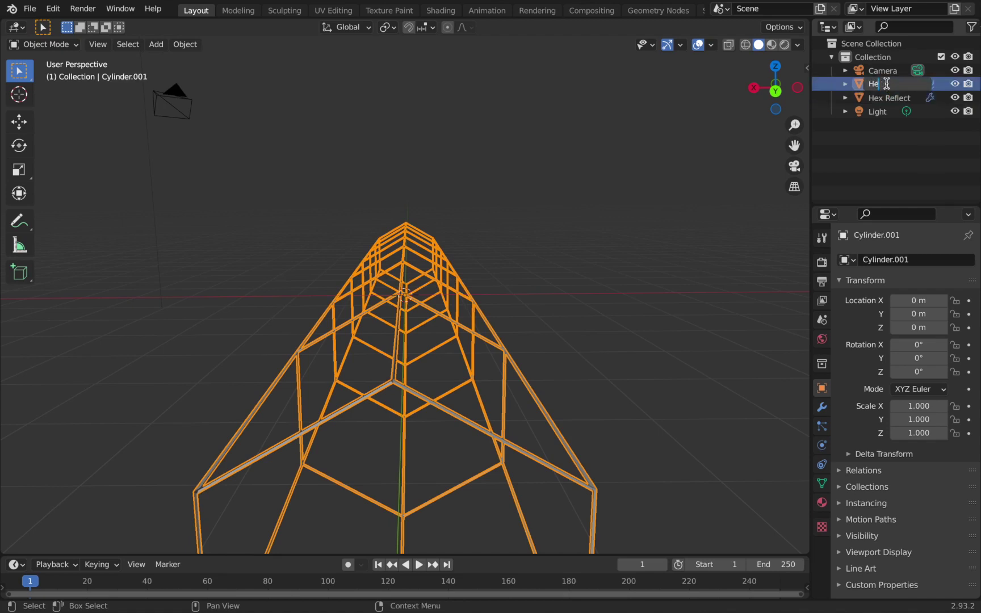
{"action": "type", "text": "x Wire"}
{"action": "key", "text": "Return"}
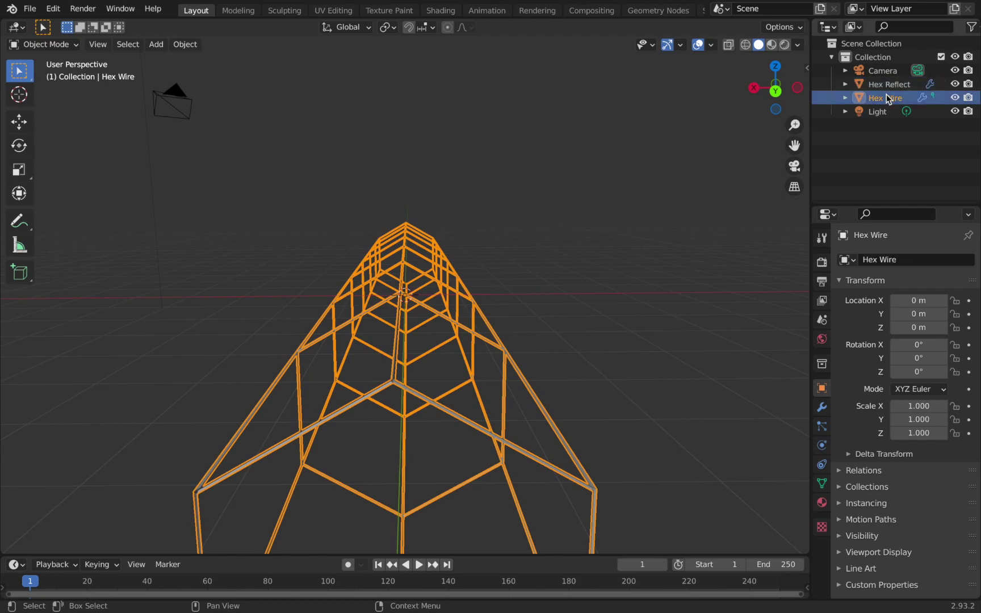
Remove the Wireframe modifier from the Hex Reflect object.
{"action": "left_click", "coordinate": [896, 85]}
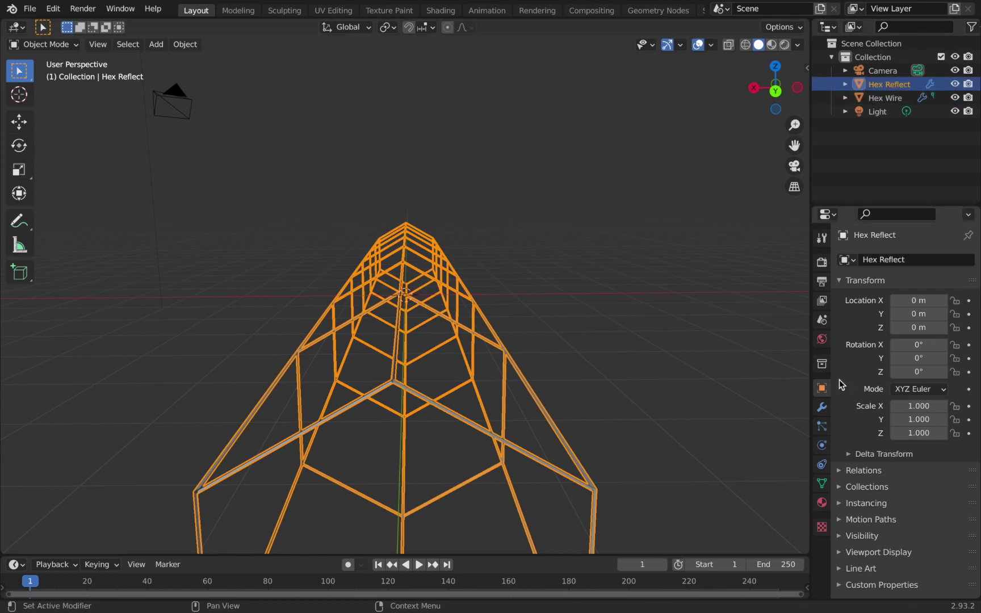
{"action": "left_click", "coordinate": [822, 407]}
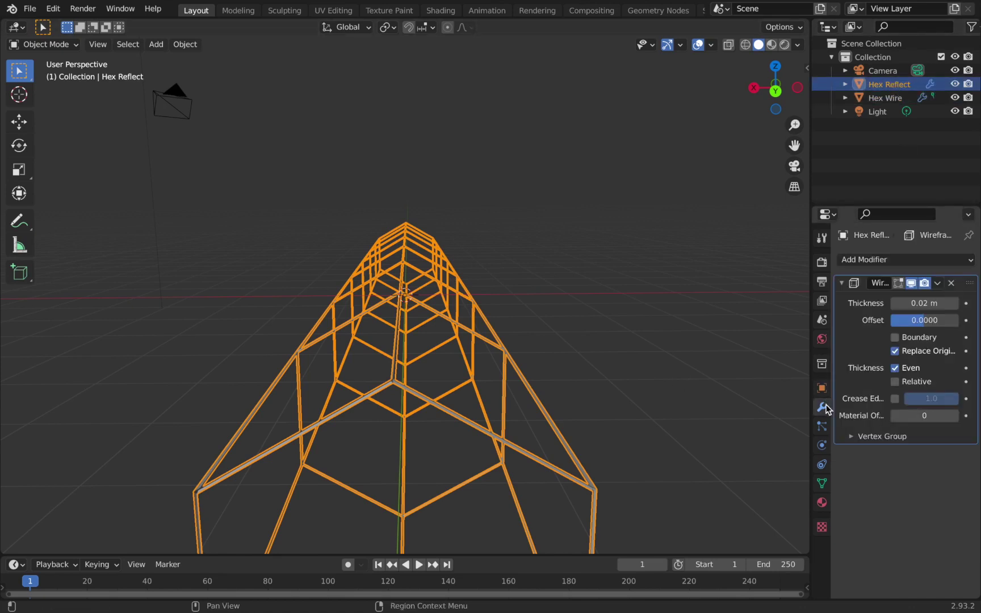
{"action": "left_click", "coordinate": [951, 282]}
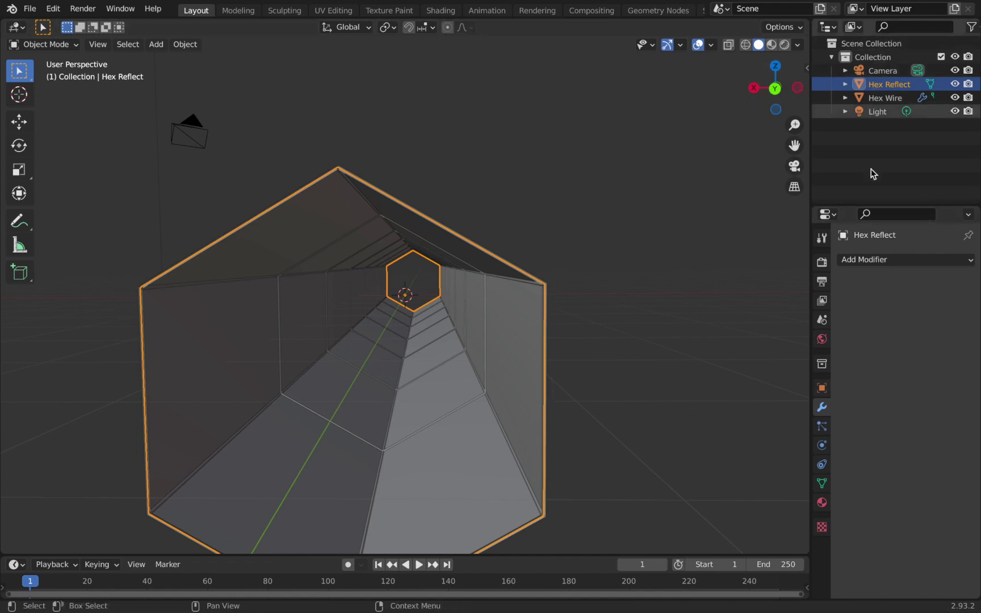
Set the Hex Reflect object's X and Z scale to 1.4 and inspect how it encloses the wireframe tube.
{"action": "left_click", "coordinate": [821, 388]}
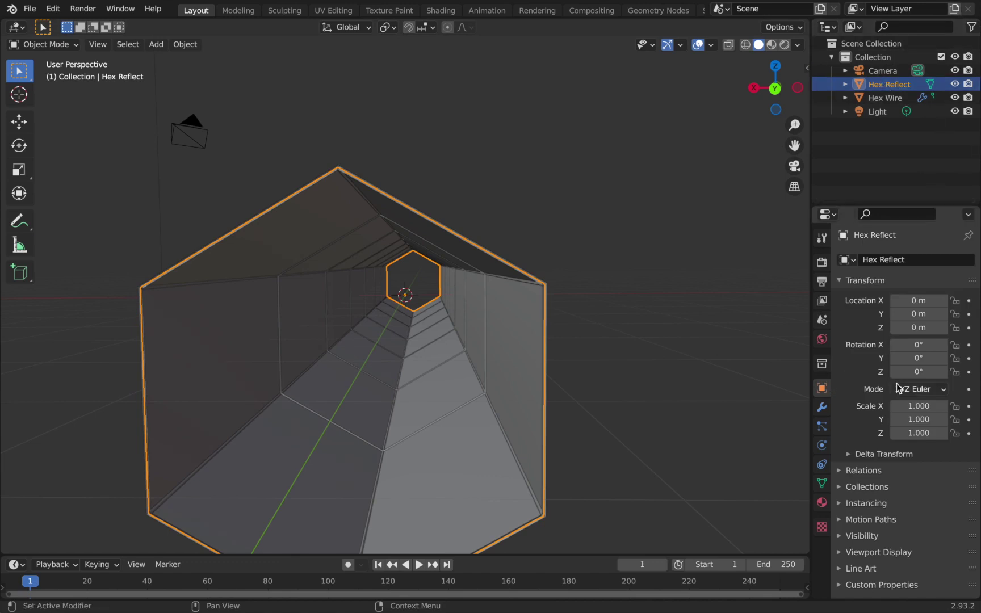
{"action": "left_click", "coordinate": [914, 406]}
{"action": "type", "text": "1.01"}
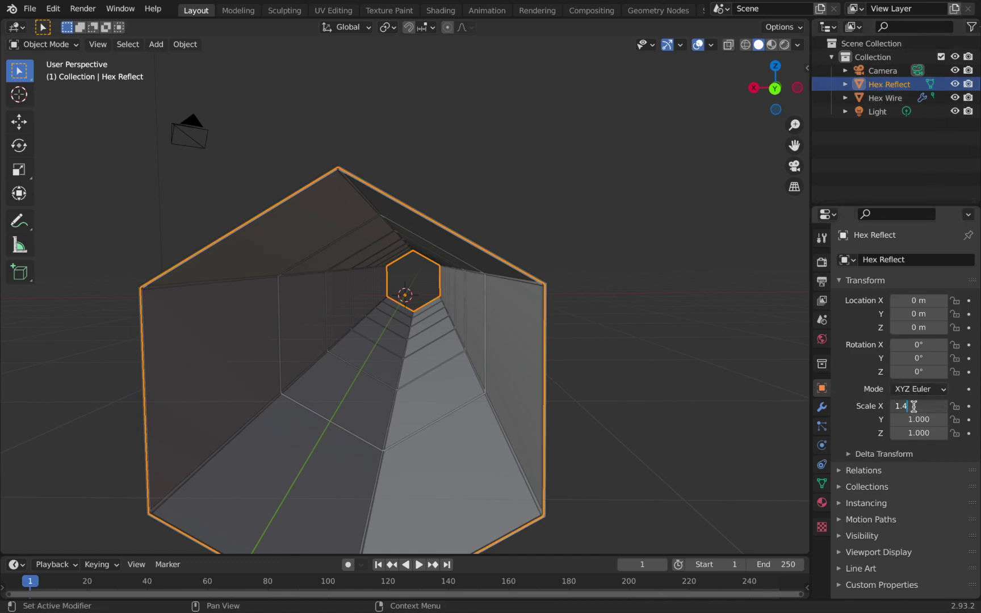
{"action": "type", "text": ".4"}
{"action": "key", "text": "Return"}
{"action": "left_click", "coordinate": [919, 432]}
{"action": "type", "text": "1.4"}
{"action": "key", "text": "Return"}
{"action": "middle_click_drag", "start_coordinate": [386, 238], "coordinate": [341, 218]}
{"action": "middle_click_drag", "start_coordinate": [494, 245], "coordinate": [402, 252]}
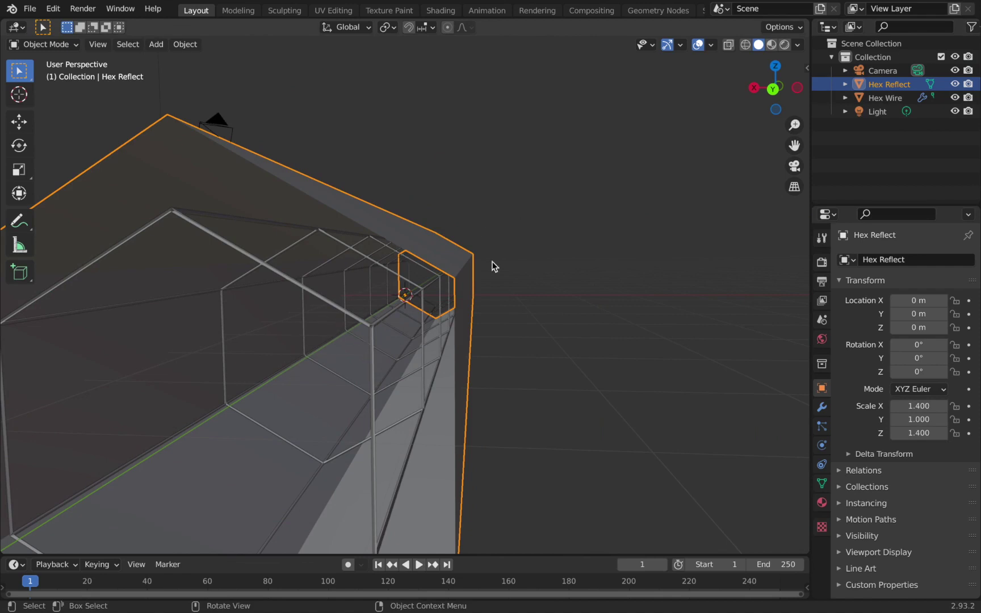
{"action": "middle_click_drag", "start_coordinate": [114, 275], "coordinate": [538, 294]}
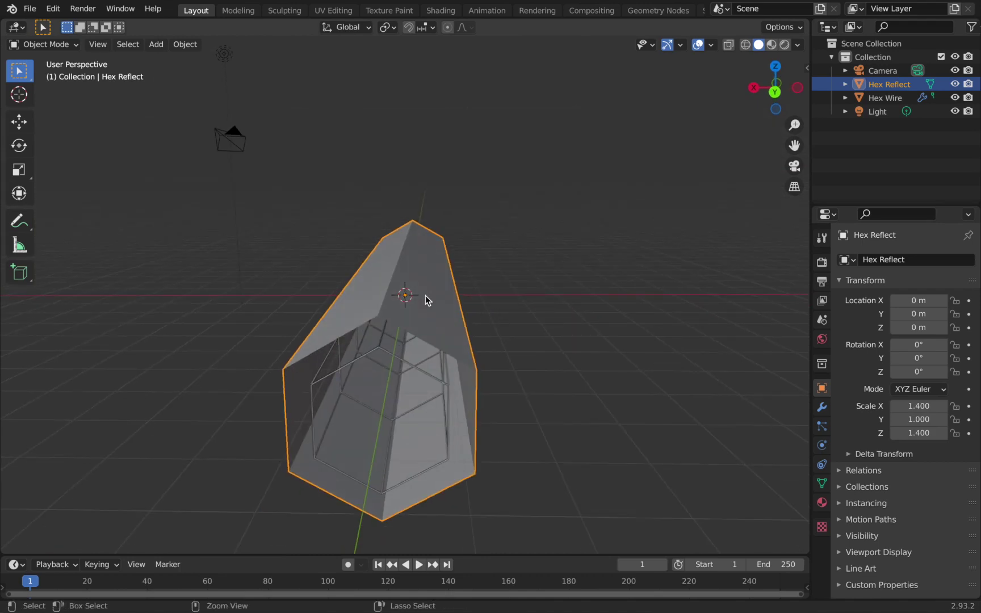
{"action": "key", "text": "ctrl+a"}
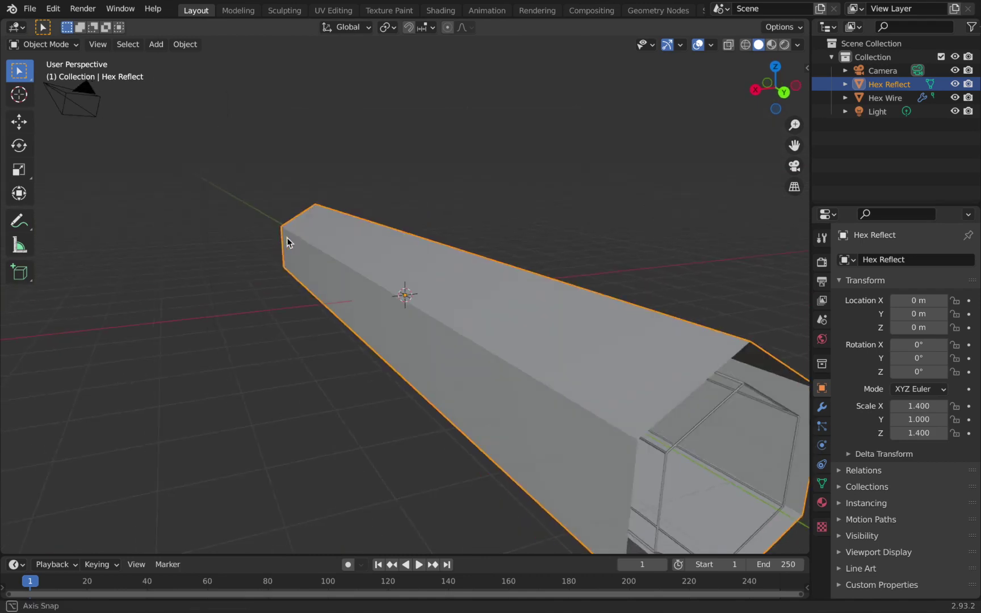
Select the camera and clear both its location and its rotation.
{"action": "scroll", "coordinate": [287, 237], "scroll_direction": "down", "scroll_amount": 5}
{"action": "left_click", "coordinate": [198, 180]}
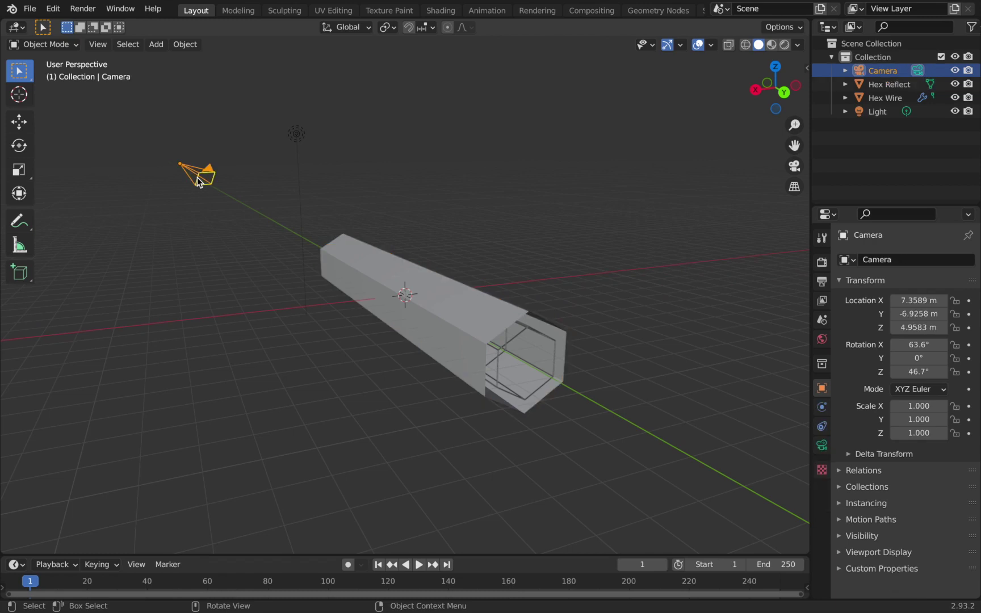
{"action": "key", "text": "alt+g"}
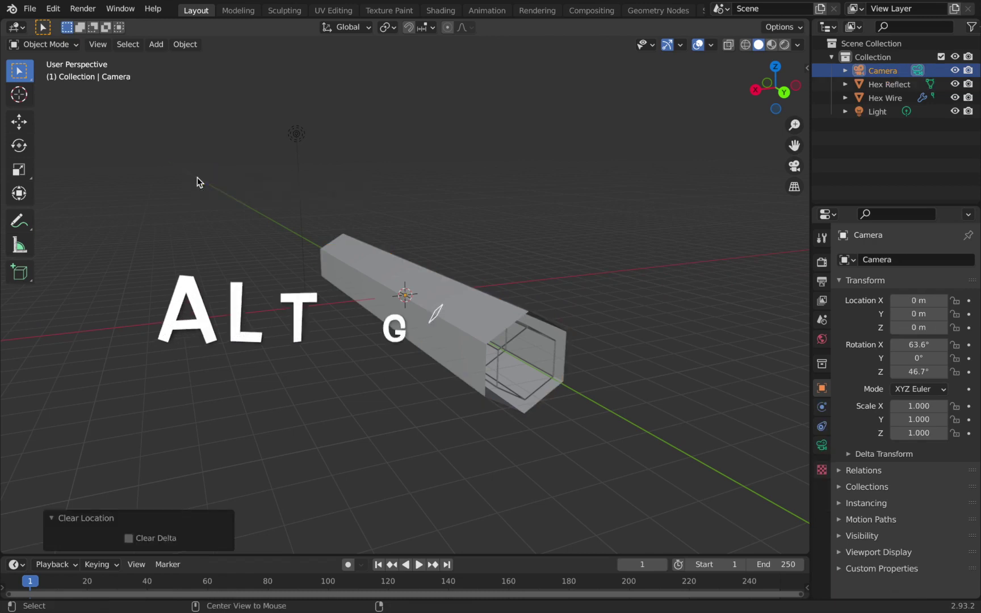
{"action": "key", "text": "alt+r"}
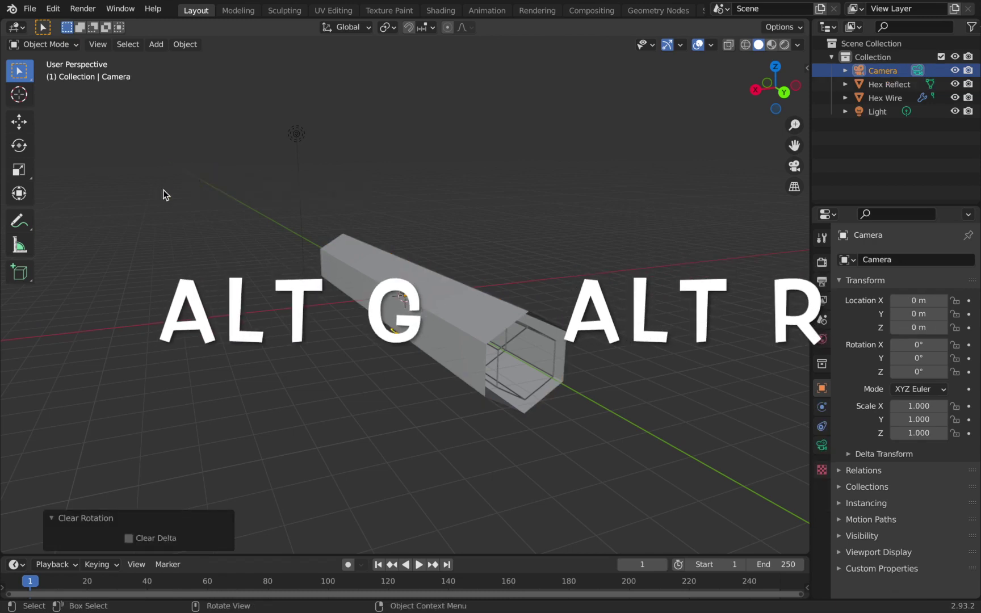
Rotate the camera 90° about the global X axis.
{"action": "middle_click_drag", "start_coordinate": [165, 196], "coordinate": [480, 286]}
{"action": "key", "text": "r"}
{"action": "key", "text": "x"}
{"action": "key", "text": "9"}
{"action": "key", "text": "0"}
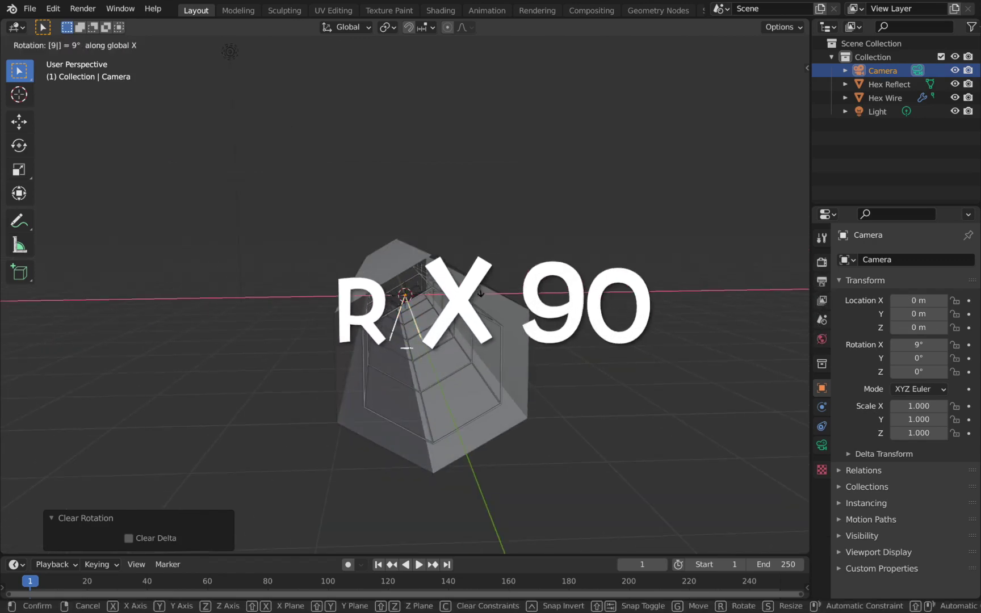
{"action": "left_click", "coordinate": [479, 287]}
Move the camera -8 m along the Y axis and check its position at the tunnel's end from the top view.
{"action": "middle_click_drag", "start_coordinate": [478, 289], "coordinate": [443, 295]}
{"action": "key", "text": "g"}
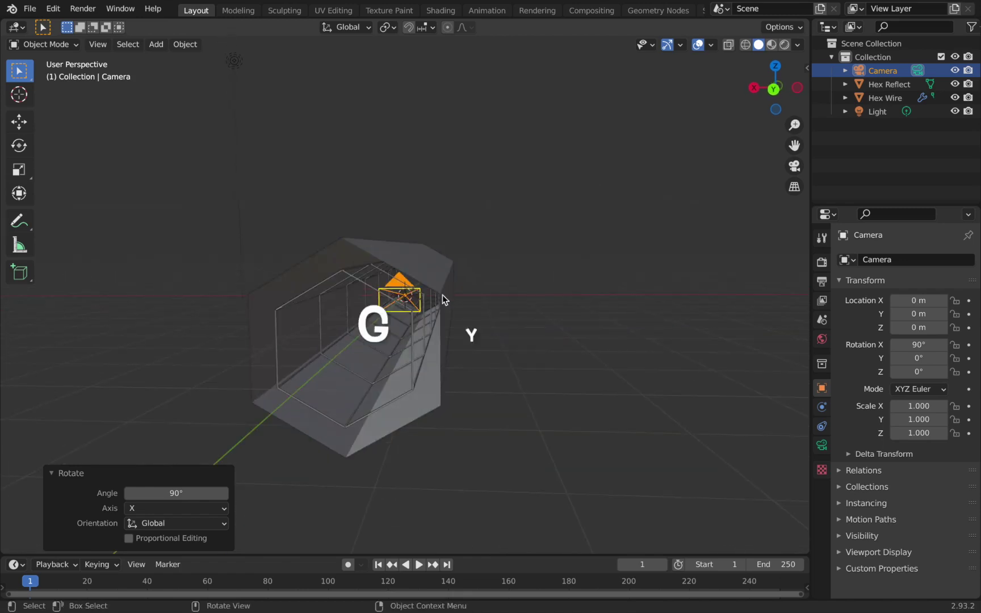
{"action": "key", "text": "y"}
{"action": "key", "text": "minus"}
{"action": "key", "text": "8"}
{"action": "left_click", "coordinate": [441, 294]}
{"action": "middle_click_drag", "start_coordinate": [441, 295], "coordinate": [350, 311]}
{"action": "key", "text": "KP_7"}
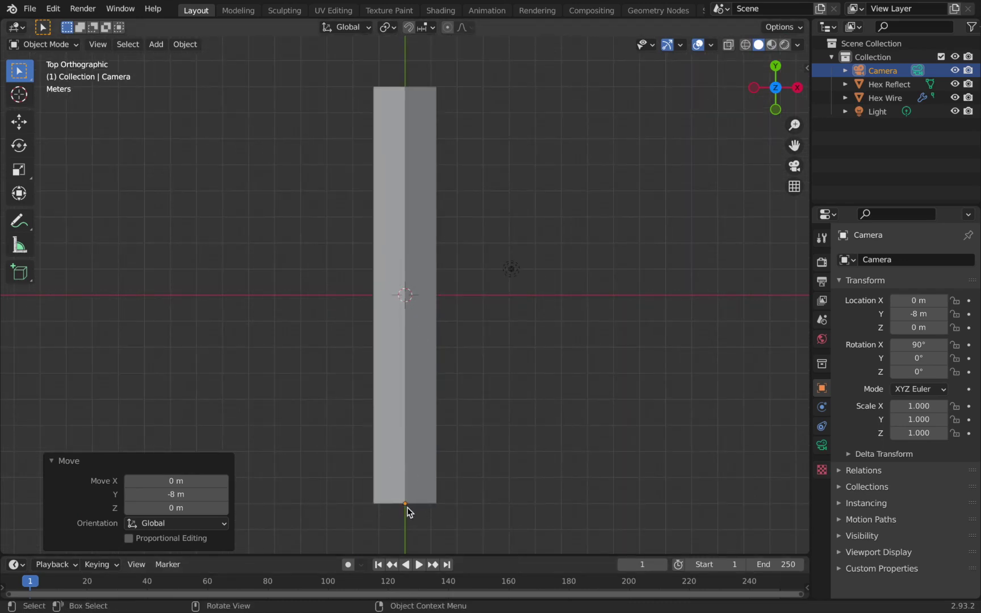
{"action": "scroll", "coordinate": [408, 511], "scroll_direction": "up", "scroll_amount": 1}
{"action": "middle_click_drag", "start_coordinate": [419, 498], "coordinate": [407, 381], "text": "shift"}
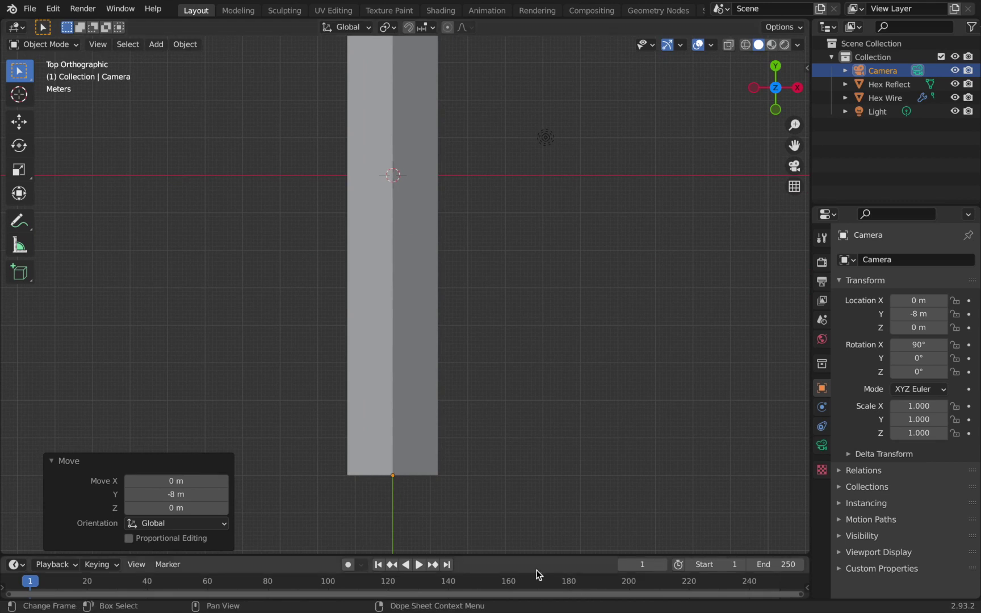
Enlarge the timeline area and set the animation to 30 fps with an end frame of 150.
{"action": "left_click_drag", "start_coordinate": [511, 555], "coordinate": [499, 400]}
{"action": "left_click", "coordinate": [821, 262]}
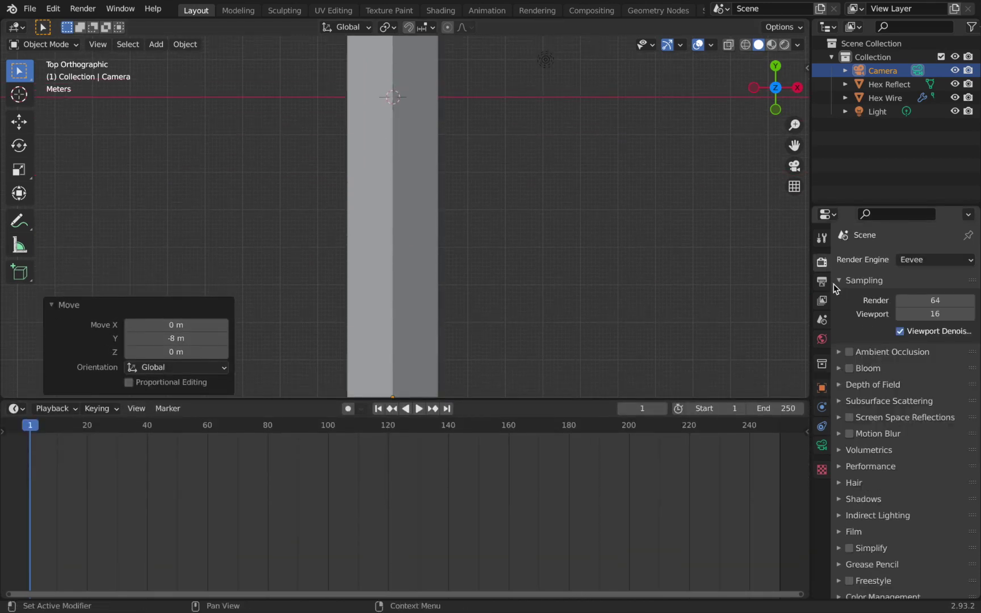
{"action": "scroll", "coordinate": [374, 345], "scroll_direction": "down", "scroll_amount": 1}
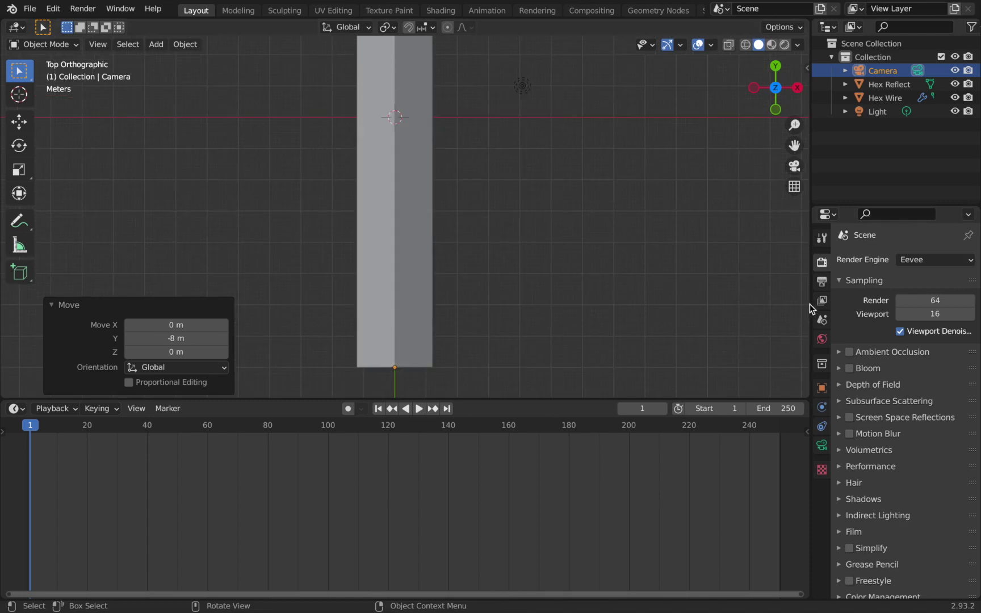
{"action": "left_click", "coordinate": [821, 281]}
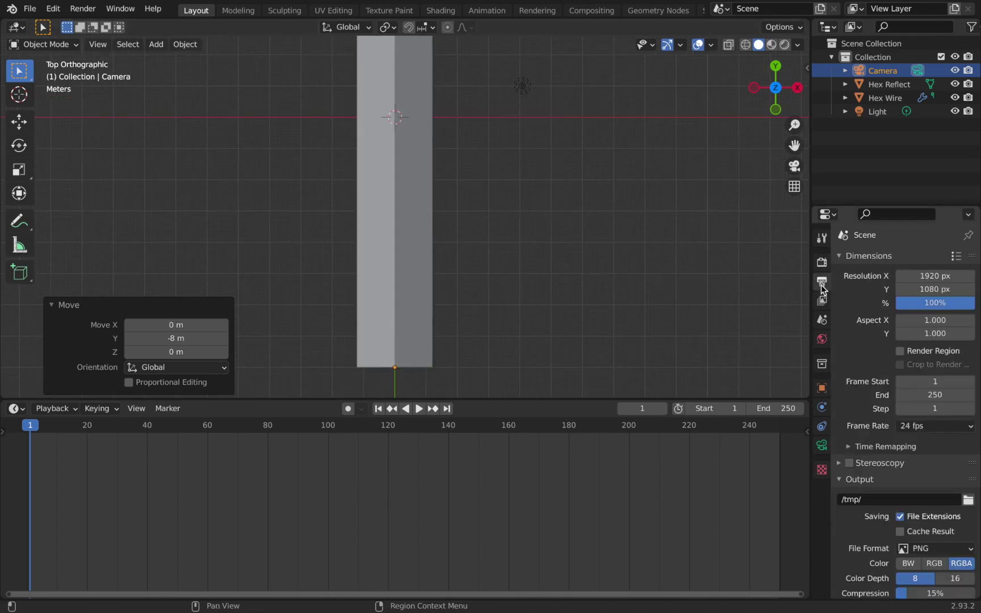
{"action": "left_click", "coordinate": [920, 427]}
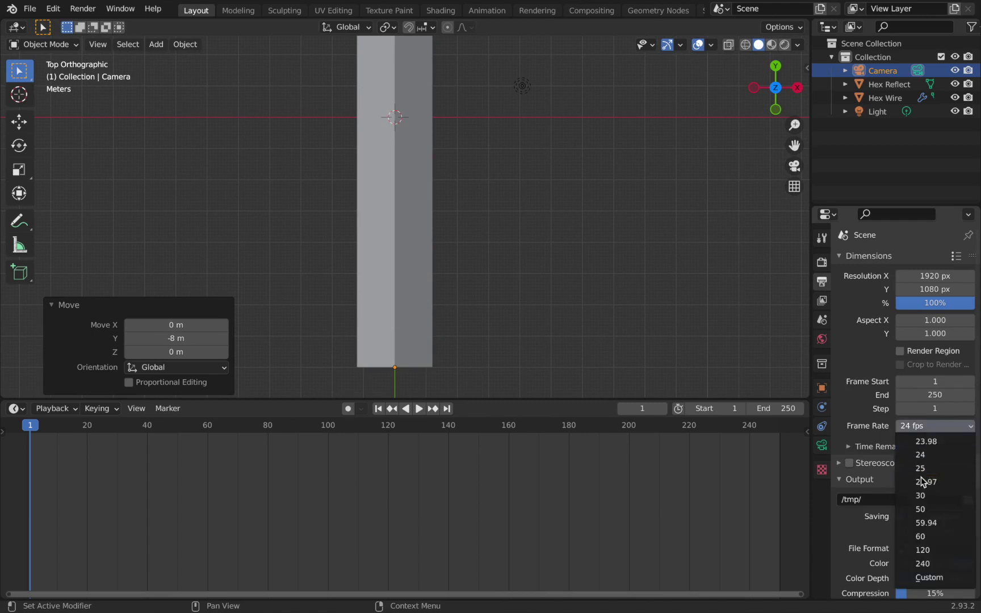
{"action": "left_click", "coordinate": [922, 495]}
{"action": "left_click", "coordinate": [785, 408]}
{"action": "type", "text": "150"}
{"action": "key", "text": "Return"}
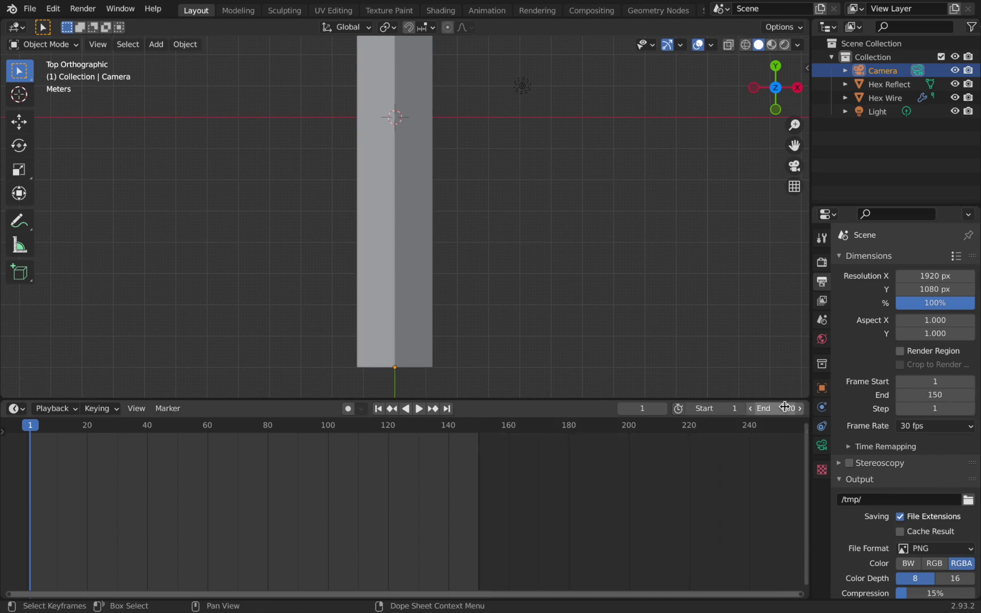
Insert a keyframe on the camera's Y location of -8 m at frame 1.
{"action": "left_click", "coordinate": [821, 388]}
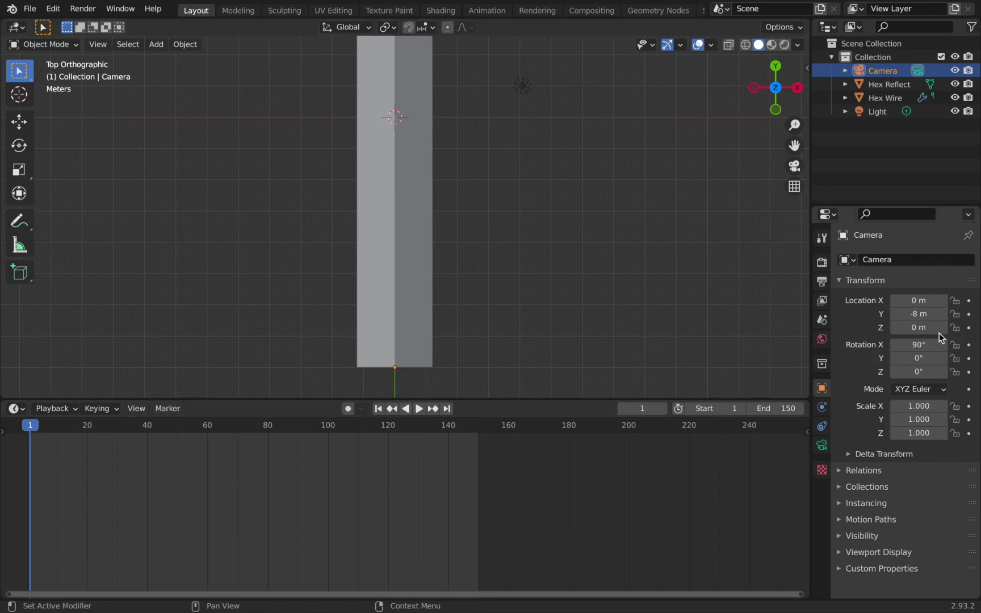
{"action": "left_click", "coordinate": [969, 315]}
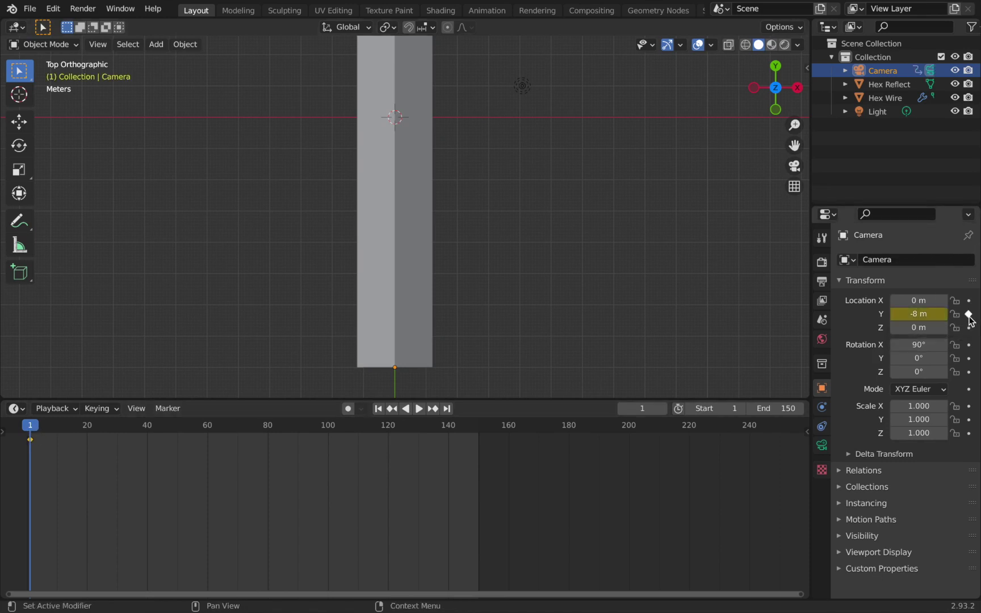
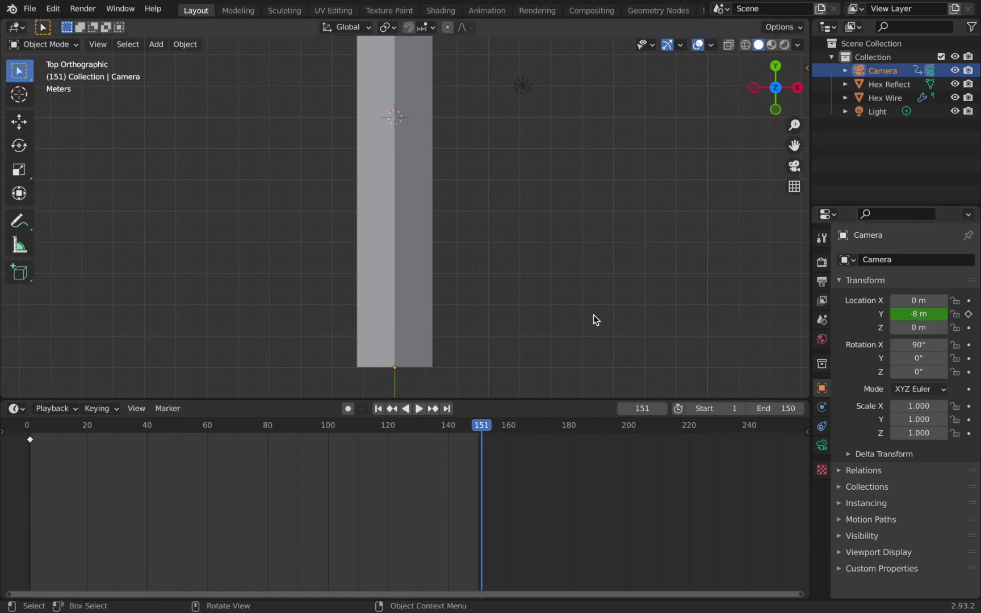
Set the camera's Y location to 8 m at frame 151 and insert a keyframe on it.
{"action": "scroll", "coordinate": [593, 319], "scroll_direction": "down", "scroll_amount": 3}
{"action": "left_click", "coordinate": [926, 309]}
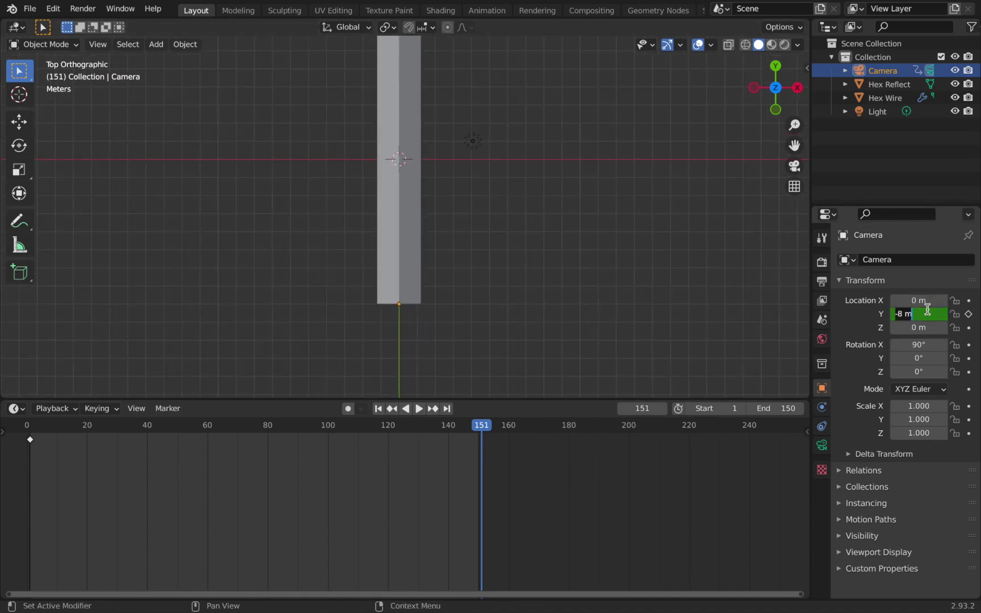
{"action": "type", "text": "8"}
{"action": "key", "text": "Return"}
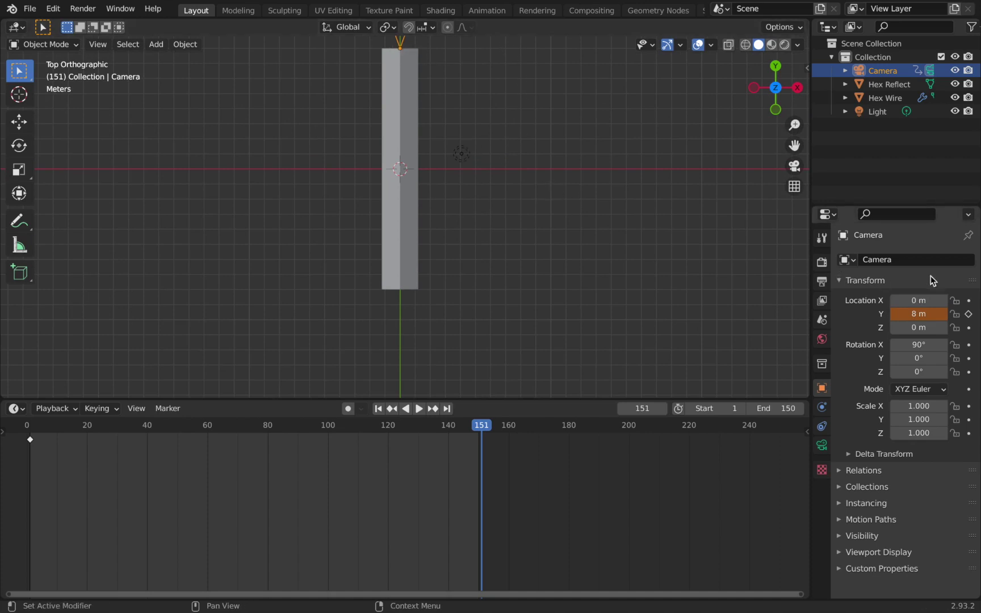
{"action": "left_click", "coordinate": [969, 315]}
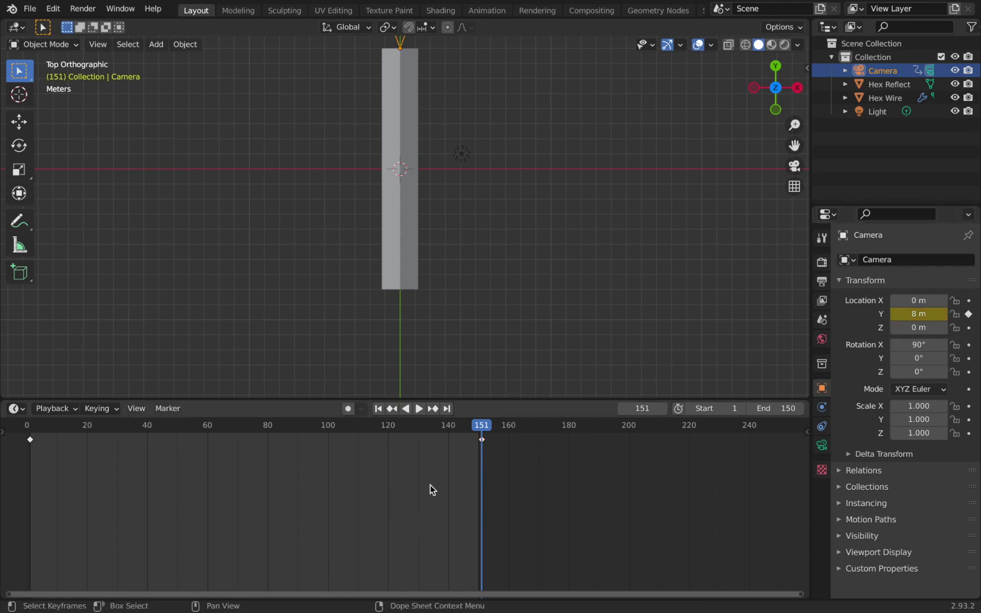
Set the interpolation of all the camera's keyframes to Linear.
{"action": "scroll", "coordinate": [487, 449], "scroll_direction": "up", "scroll_amount": 2}
{"action": "scroll", "coordinate": [487, 449], "scroll_direction": "down", "scroll_amount": 2}
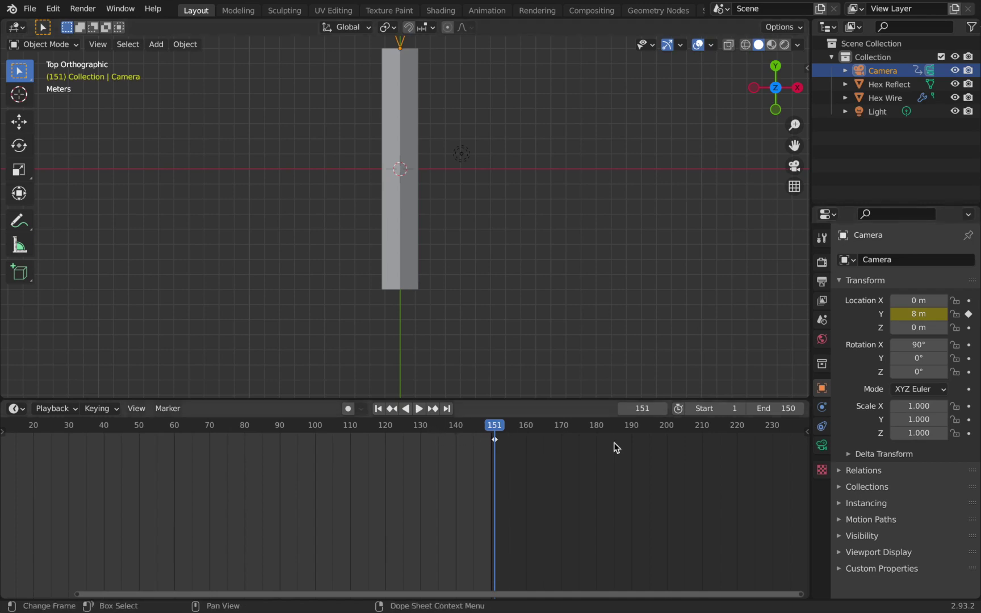
{"action": "key", "text": "space"}
{"action": "key", "text": "space"}
{"action": "scroll", "coordinate": [233, 472], "scroll_direction": "down", "scroll_amount": 2}
{"action": "key", "text": "a"}
{"action": "key", "text": "t"}
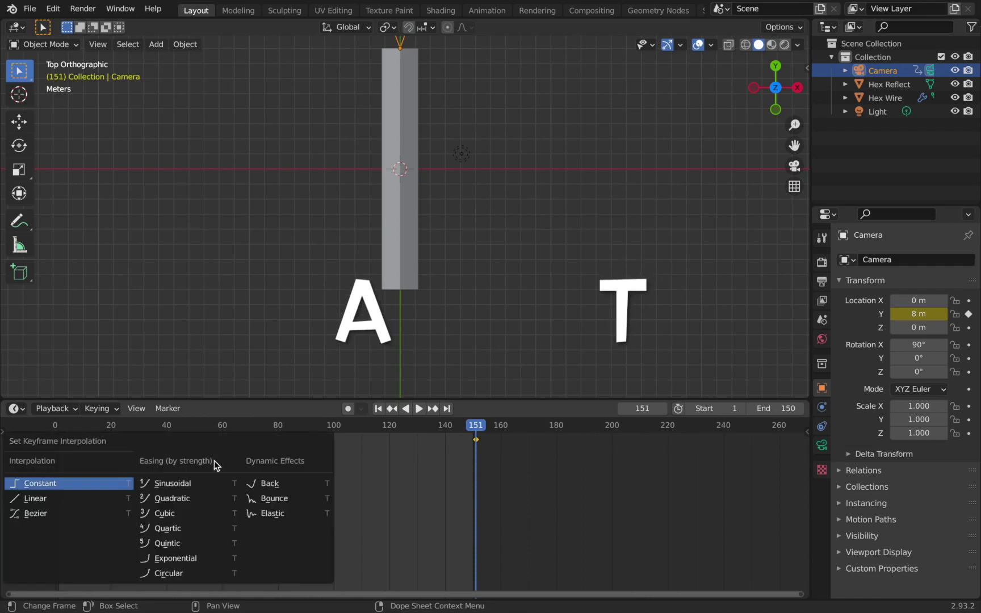
{"action": "left_click", "coordinate": [51, 501]}
Play the animation through the camera view, checking the travel along the tunnel, and return to frame 1.
{"action": "key", "text": "space"}
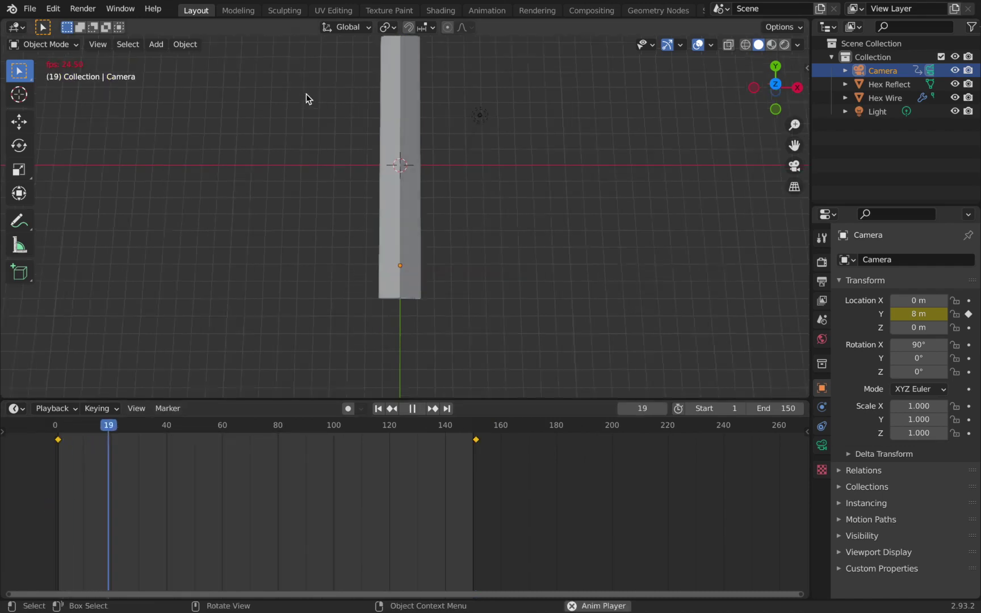
{"action": "key", "text": "KP_0"}
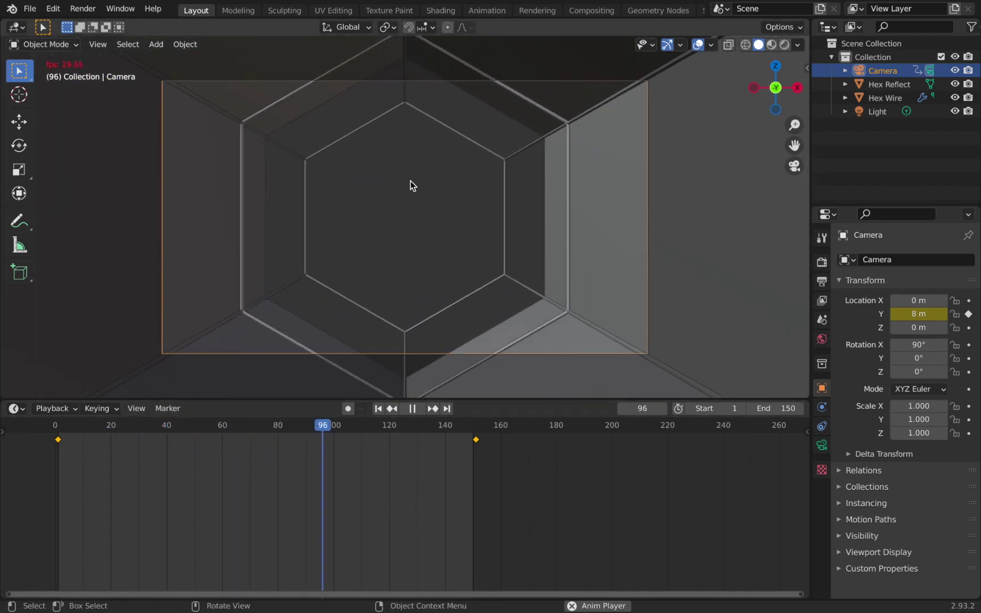
{"action": "key", "text": "shift+Left"}
{"action": "key", "text": "space"}
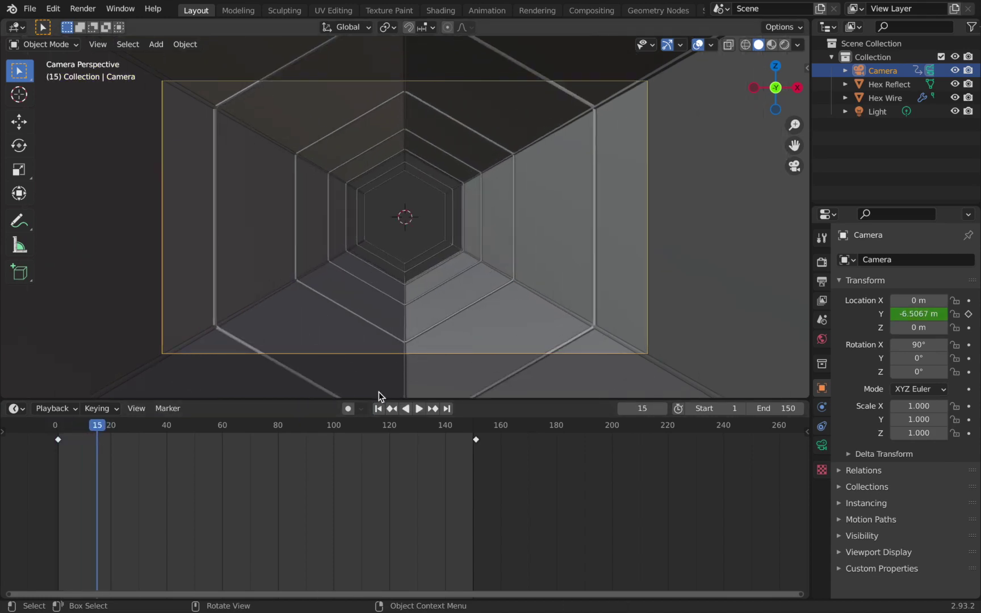
{"action": "left_click", "coordinate": [377, 408]}
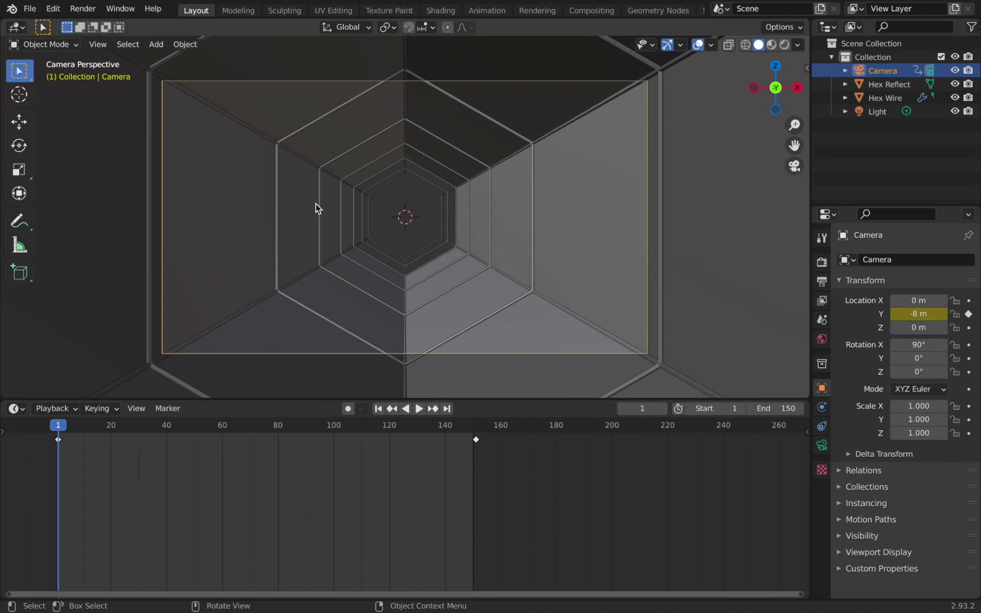
Move Hex Reflect and Hex Wire together into a new collection named Tunnel.
{"action": "left_click", "coordinate": [891, 82]}
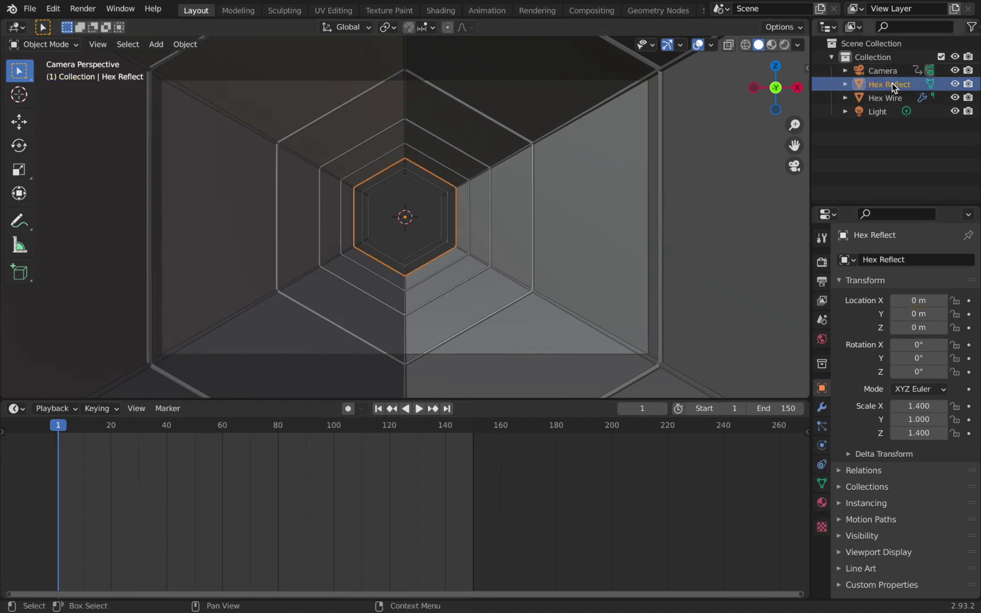
{"action": "middle_click_drag", "start_coordinate": [466, 105], "coordinate": [844, 175]}
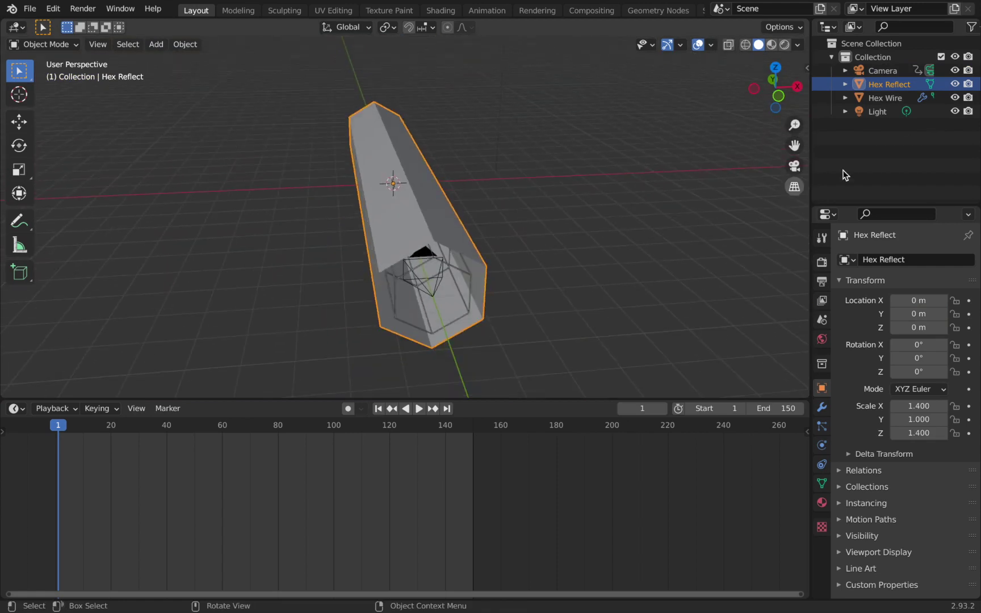
{"action": "left_click", "coordinate": [878, 97], "text": "shift"}
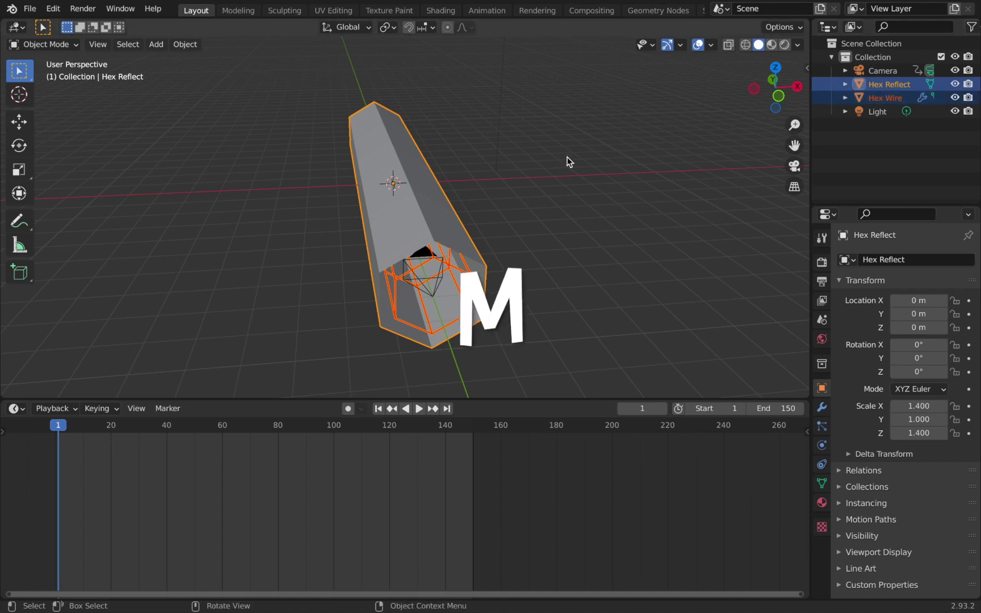
{"action": "key", "text": "m"}
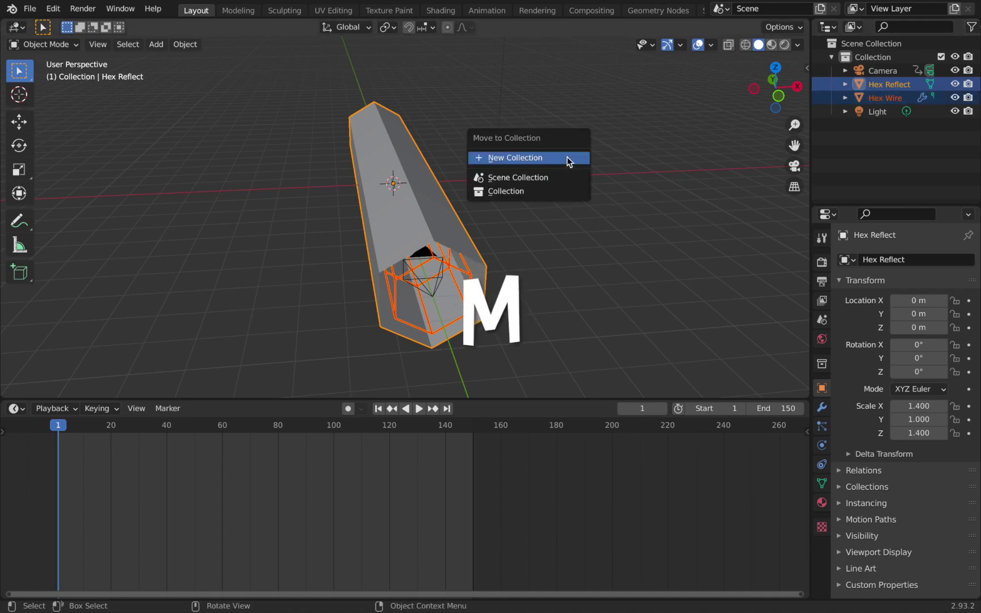
{"action": "left_click", "coordinate": [568, 158]}
{"action": "type", "text": "Tunnel"}
{"action": "key", "text": "Return"}
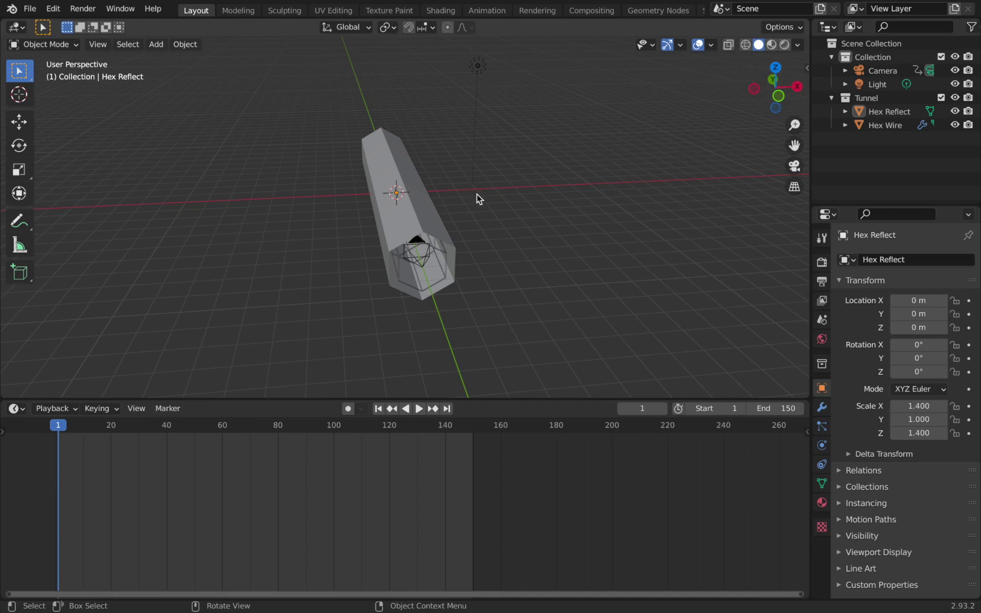
Add a collection instance of the Tunnel collection.
{"action": "key", "text": "shift+a"}
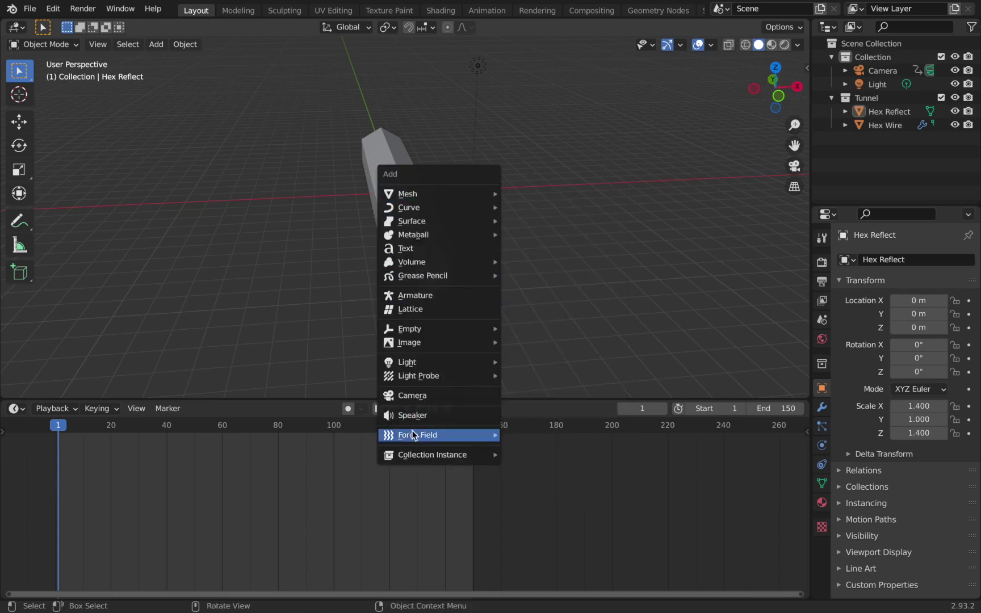
{"action": "mouse_move", "coordinate": [417, 454]}
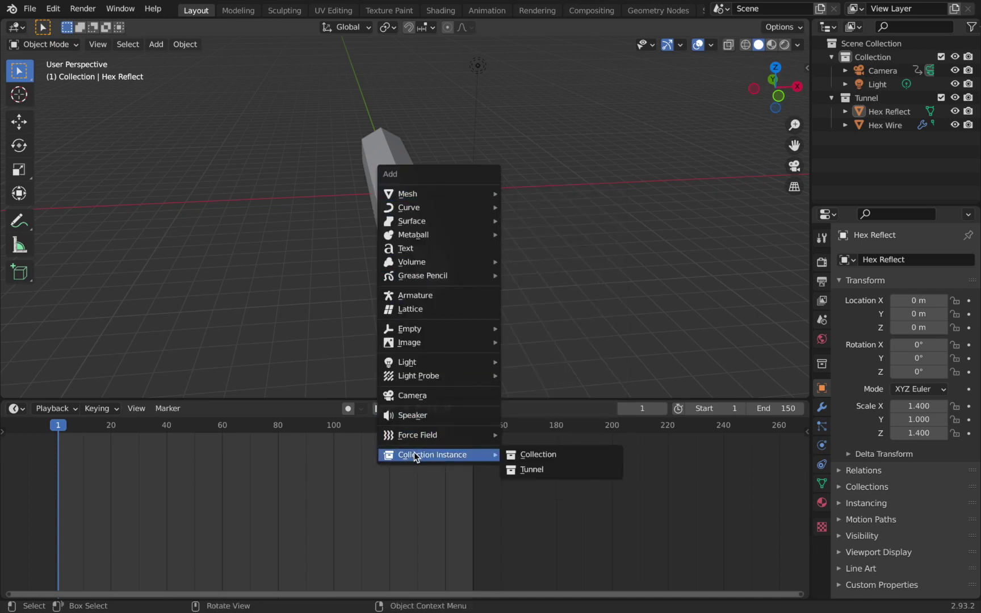
{"action": "left_click", "coordinate": [532, 468]}
Move the Tunnel instance 16 m along the Y axis and check its alignment from the top view.
{"action": "middle_click_drag", "start_coordinate": [477, 239], "coordinate": [433, 112]}
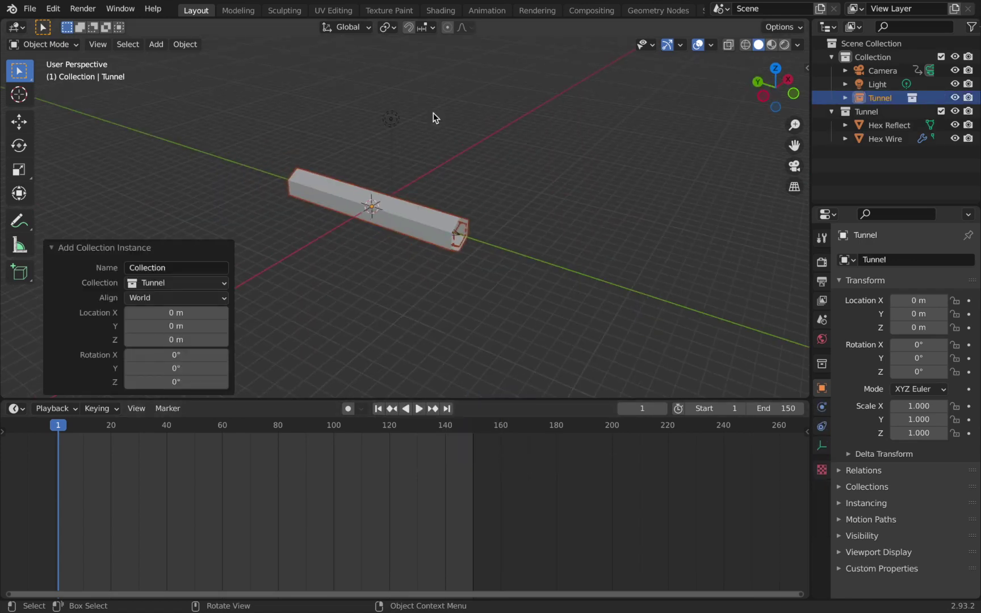
{"action": "key", "text": "g"}
{"action": "key", "text": "y"}
{"action": "key", "text": "1"}
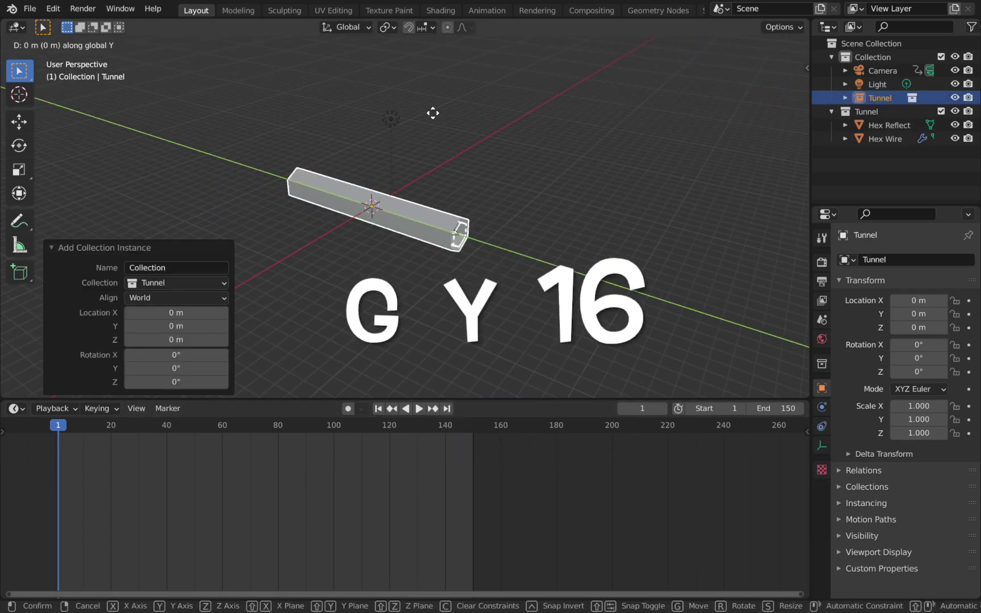
{"action": "key", "text": "6"}
{"action": "key", "text": "Return"}
{"action": "key", "text": "KP_7"}
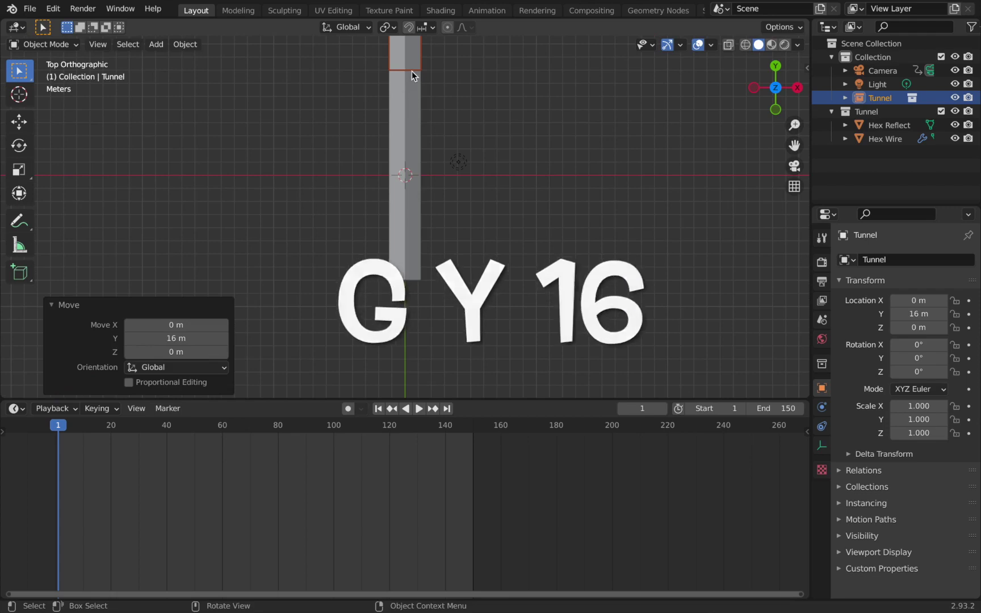
{"action": "scroll", "coordinate": [413, 77], "scroll_direction": "down", "scroll_amount": 7}
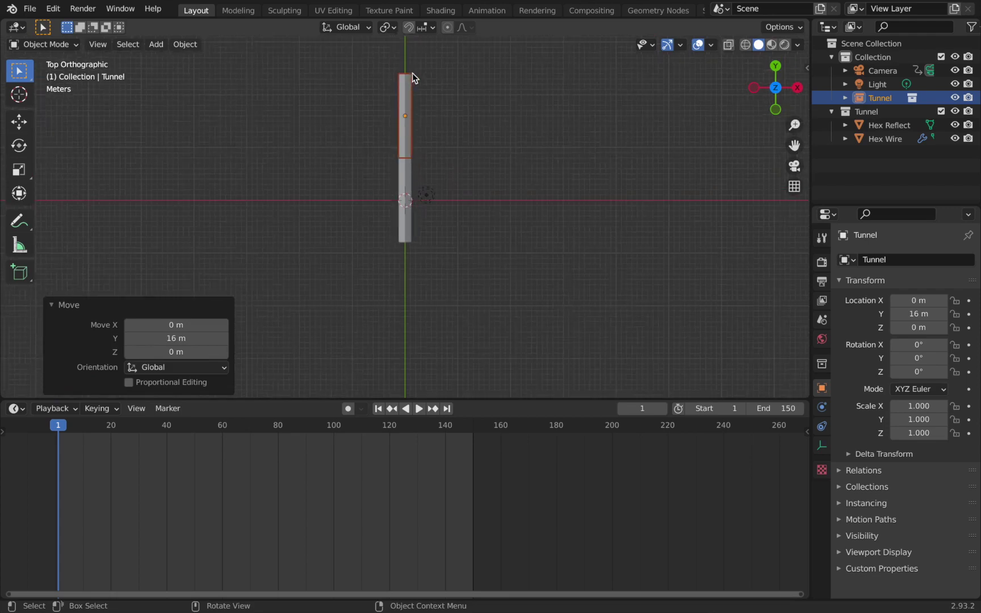
Duplicate the Tunnel instance with a 16 m offset along the Y axis.
{"action": "key", "text": "shift+d"}
{"action": "key", "text": "y"}
{"action": "key", "text": "1"}
{"action": "key", "text": "6"}
{"action": "key", "text": "Return"}
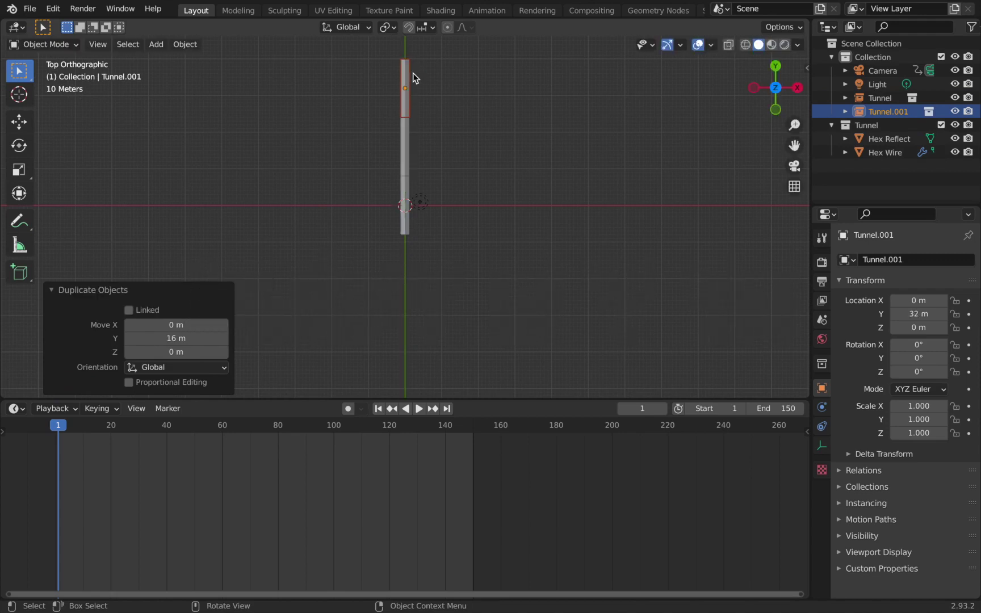
Repeat the 16 m offset duplication seven more times to extend the tunnel along Y.
{"action": "key", "text": "shift+r"}
{"action": "key", "text": "shift+r"}
{"action": "key", "text": "shift+r"}
{"action": "key", "text": "shift+r"}
{"action": "key", "text": "shift+r"}
{"action": "key", "text": "shift+r"}
{"action": "key", "text": "shift+r"}
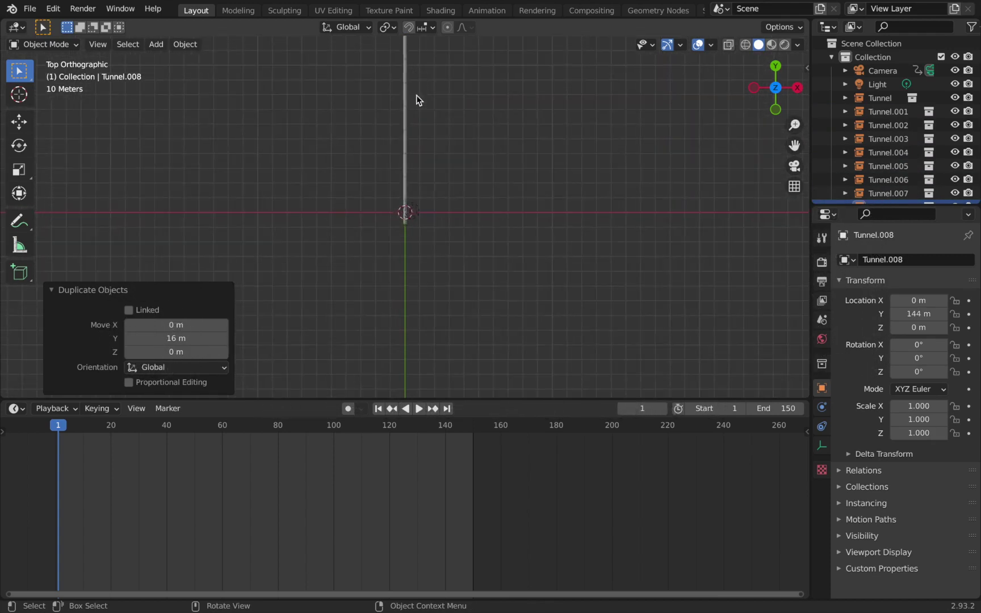
Preview the lengthened tunnel's animation through the camera with the viewport overlays hidden, and return to frame 1.
{"action": "key", "text": "KP_0"}
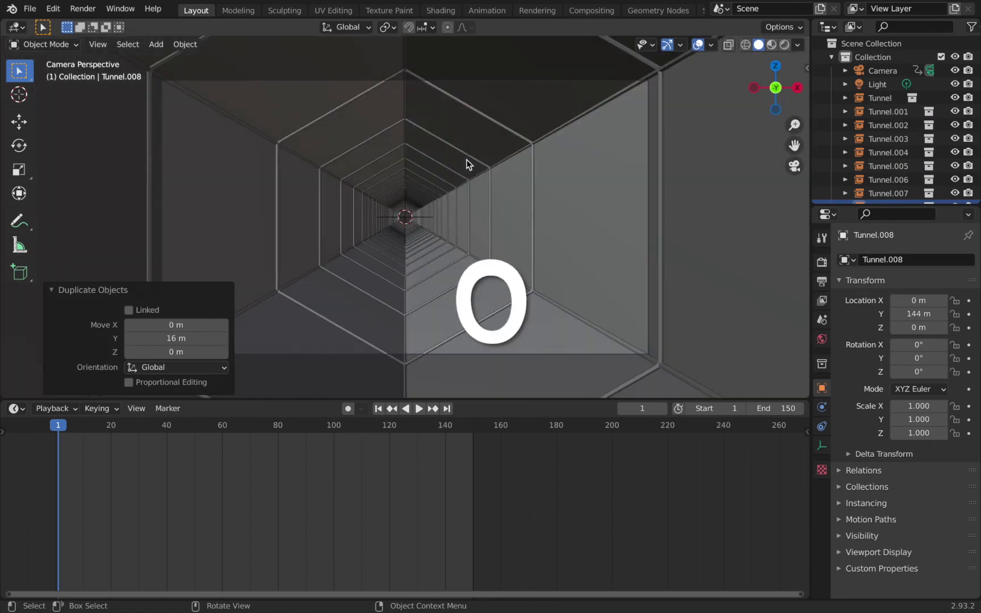
{"action": "left_click", "coordinate": [698, 45]}
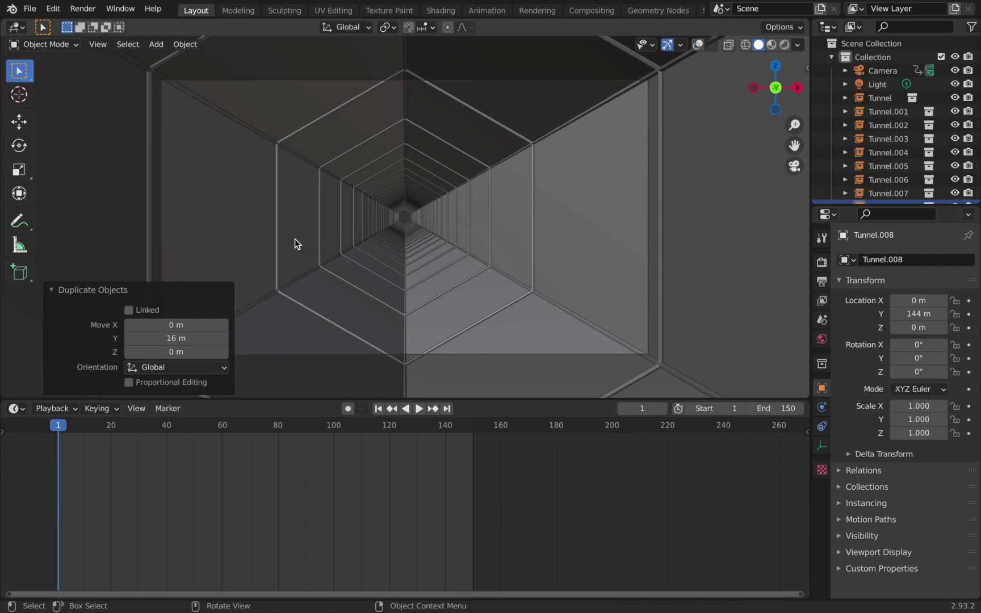
{"action": "left_click", "coordinate": [61, 291]}
{"action": "key", "text": "space"}
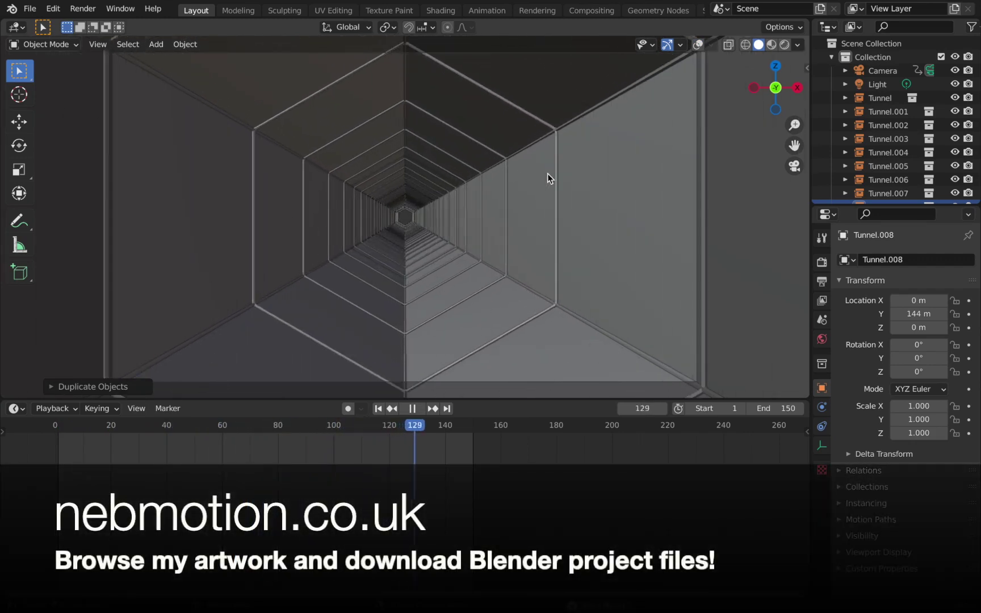
{"action": "key", "text": "space"}
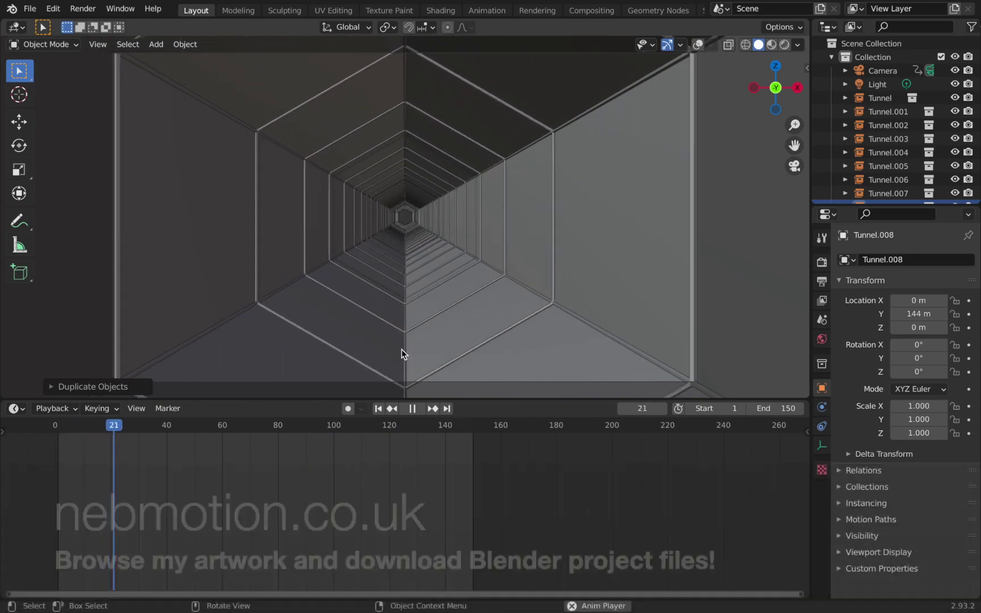
{"action": "left_click", "coordinate": [386, 409]}
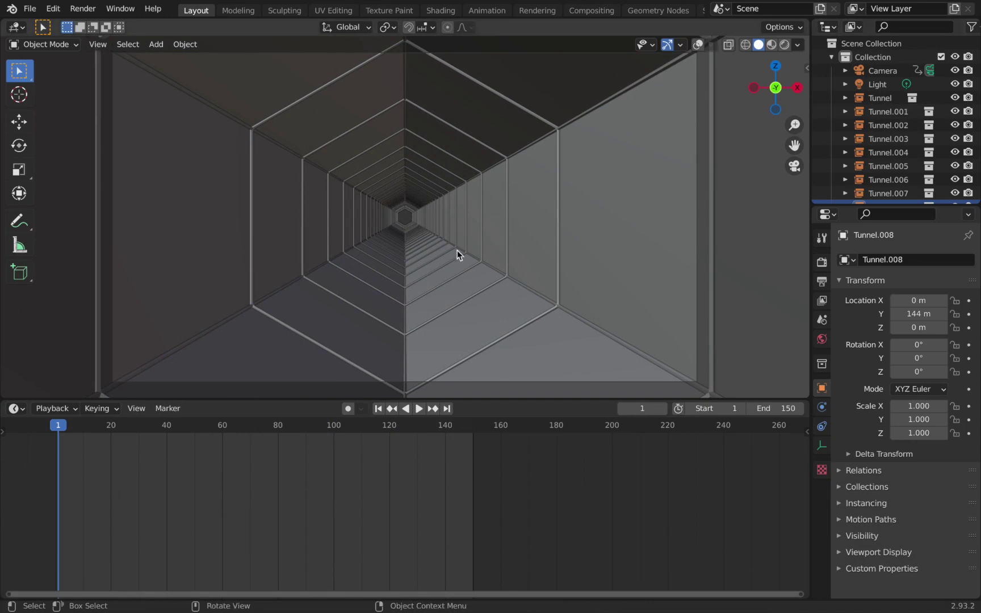
Move all the tunnel instances, from Tunnel to Tunnel.008, into a new collection named Inst.
{"action": "scroll", "coordinate": [911, 134], "scroll_direction": "down", "scroll_amount": 2}
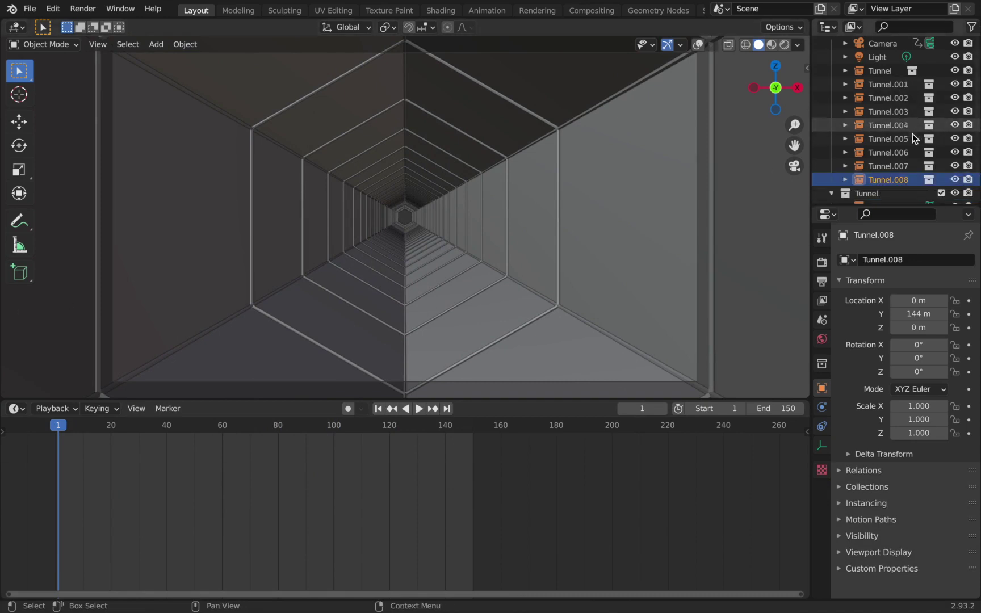
{"action": "scroll", "coordinate": [907, 140], "scroll_direction": "up", "scroll_amount": 2}
{"action": "left_click", "coordinate": [881, 102], "text": "shift"}
{"action": "scroll", "coordinate": [881, 102], "scroll_direction": "down", "scroll_amount": 1}
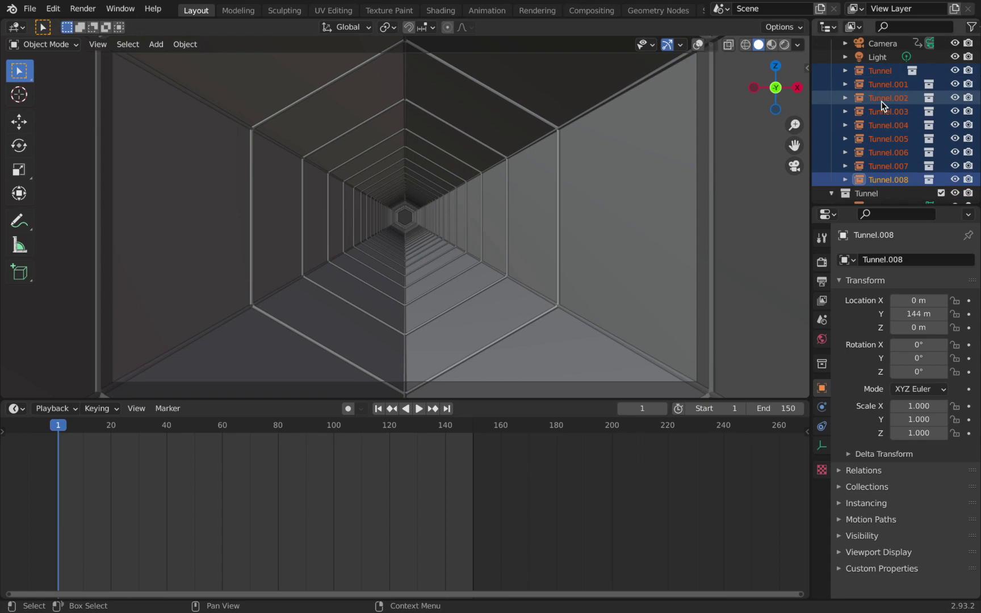
{"action": "key", "text": "m"}
{"action": "left_click", "coordinate": [482, 252]}
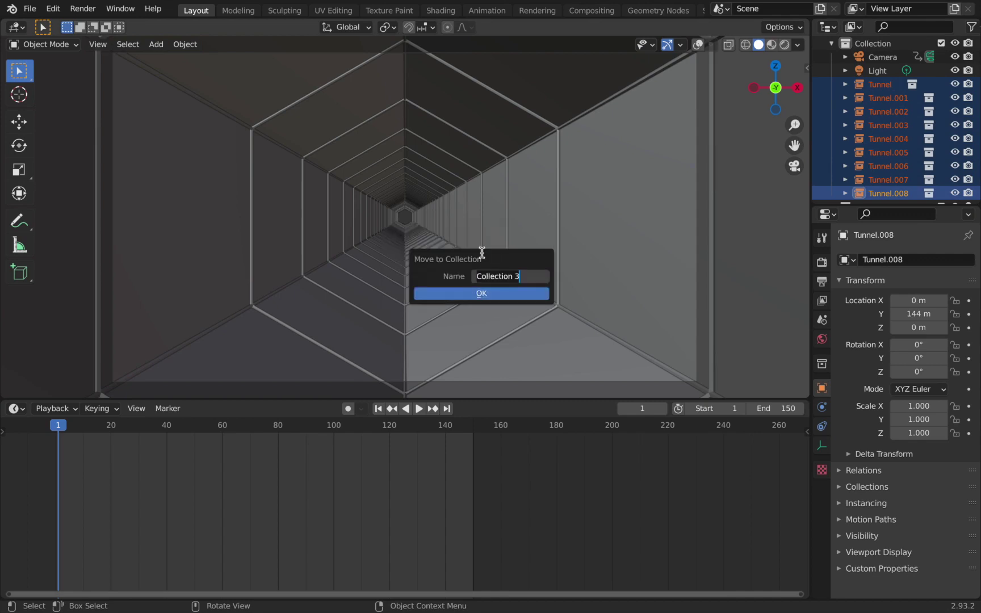
{"action": "type", "text": "Inst"}
{"action": "key", "text": "Return"}
{"action": "scroll", "coordinate": [897, 153], "scroll_direction": "down", "scroll_amount": 2}
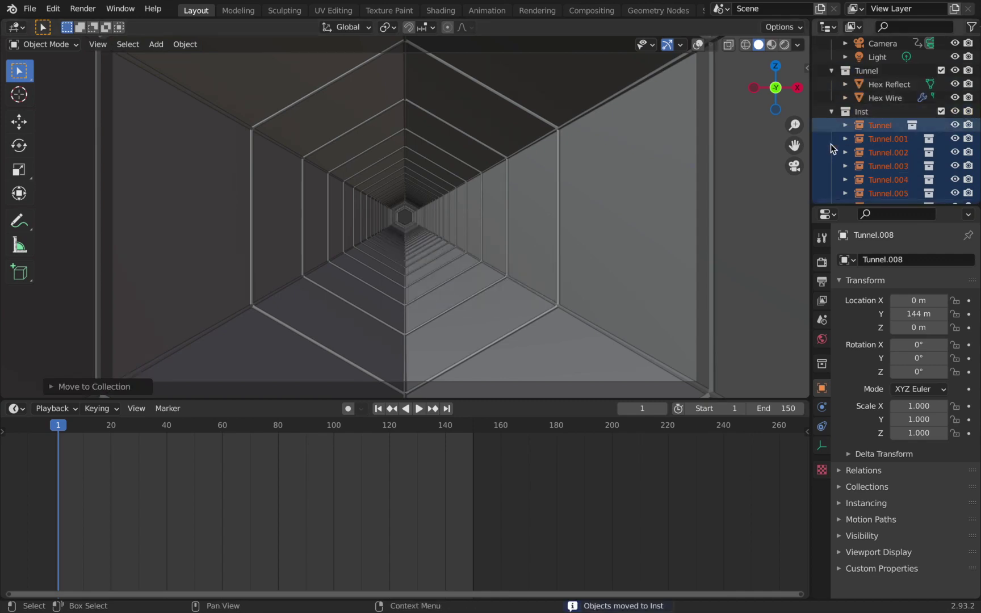
{"action": "scroll", "coordinate": [903, 119], "scroll_direction": "up", "scroll_amount": 1}
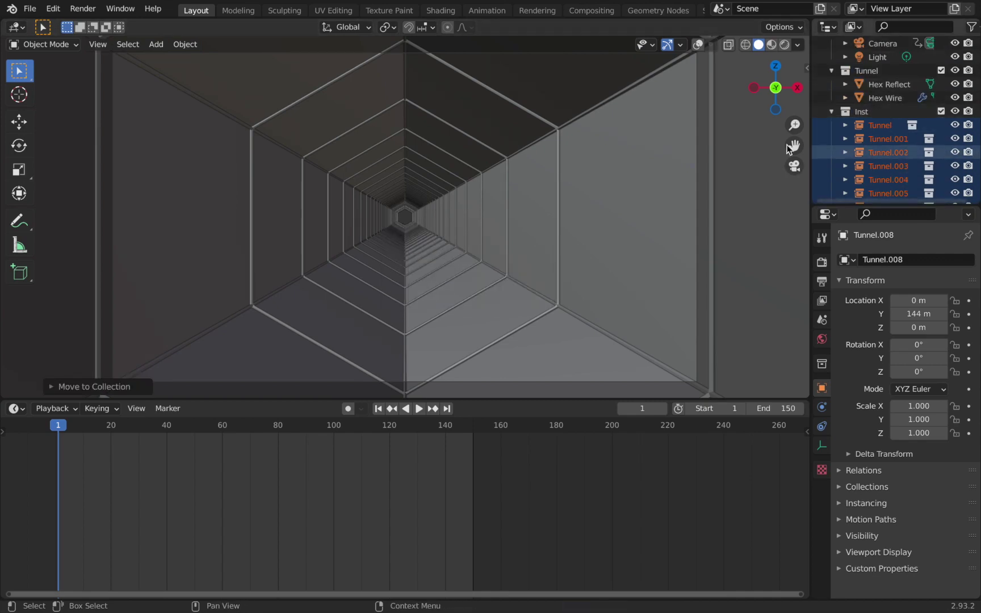
Show the viewport overlays from outside the tunnel and select single instances in the Inst collection to examine their placement.
{"action": "scroll", "coordinate": [470, 114], "scroll_direction": "up", "scroll_amount": 2}
{"action": "middle_click_drag", "start_coordinate": [471, 114], "coordinate": [492, 152]}
{"action": "scroll", "coordinate": [491, 150], "scroll_direction": "down", "scroll_amount": 6}
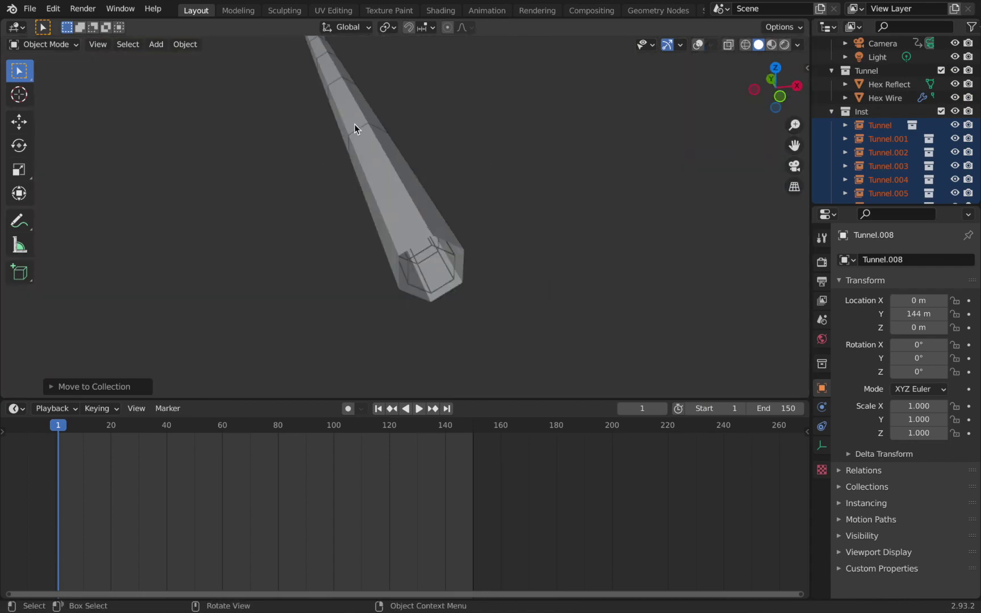
{"action": "left_click", "coordinate": [697, 44]}
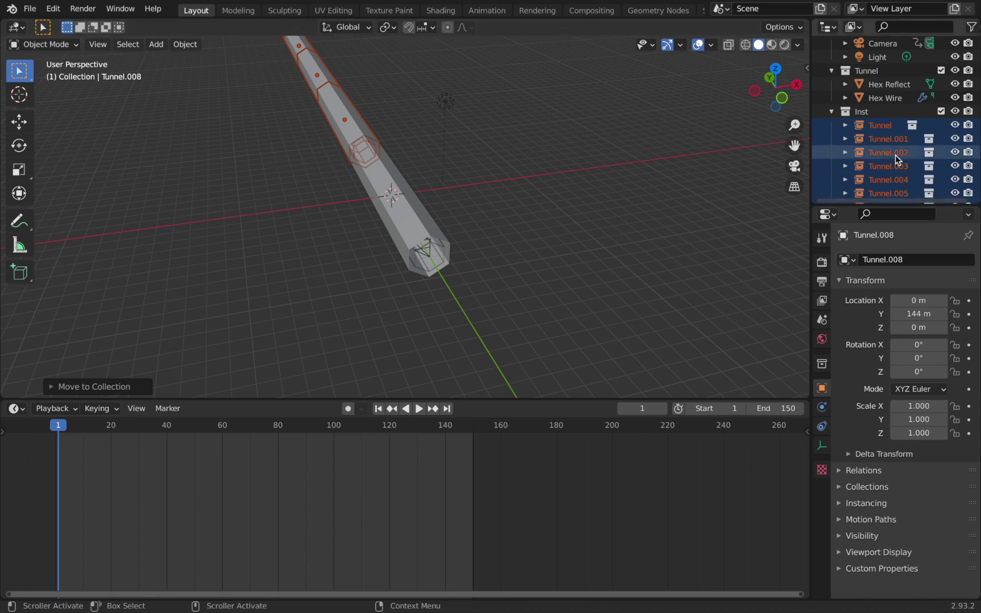
{"action": "left_click", "coordinate": [878, 126]}
{"action": "left_click", "coordinate": [884, 154]}
{"action": "left_click", "coordinate": [887, 139]}
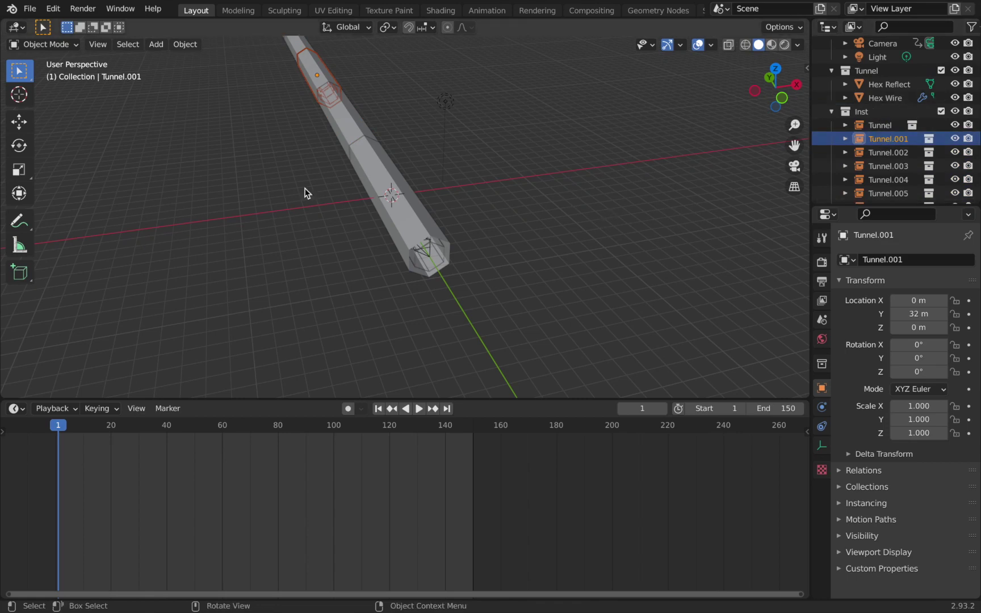
Select the original Hex Reflect and Hex Wire tubes in turn to examine the source geometry of the tunnel instances.
{"action": "left_click", "coordinate": [446, 237]}
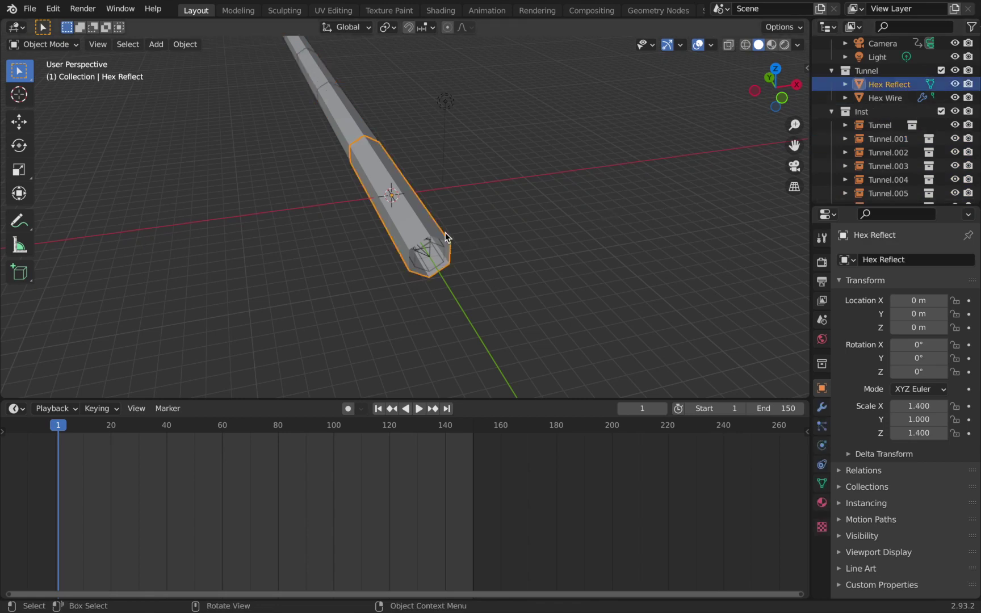
{"action": "left_click", "coordinate": [438, 269]}
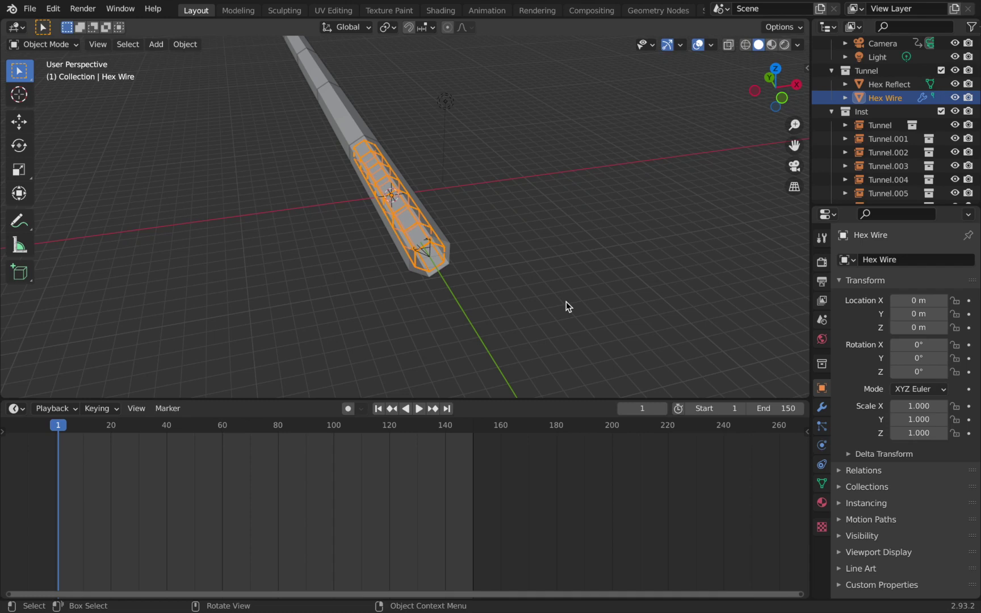
{"action": "key", "text": "KP_Decimal"}
{"action": "left_click", "coordinate": [466, 218]}
{"action": "middle_click_drag", "start_coordinate": [495, 210], "coordinate": [423, 216]}
Try moving a face of Hex Reflect outward in Edit Mode to check how the tunnel instances respond.
{"action": "key", "text": "Tab"}
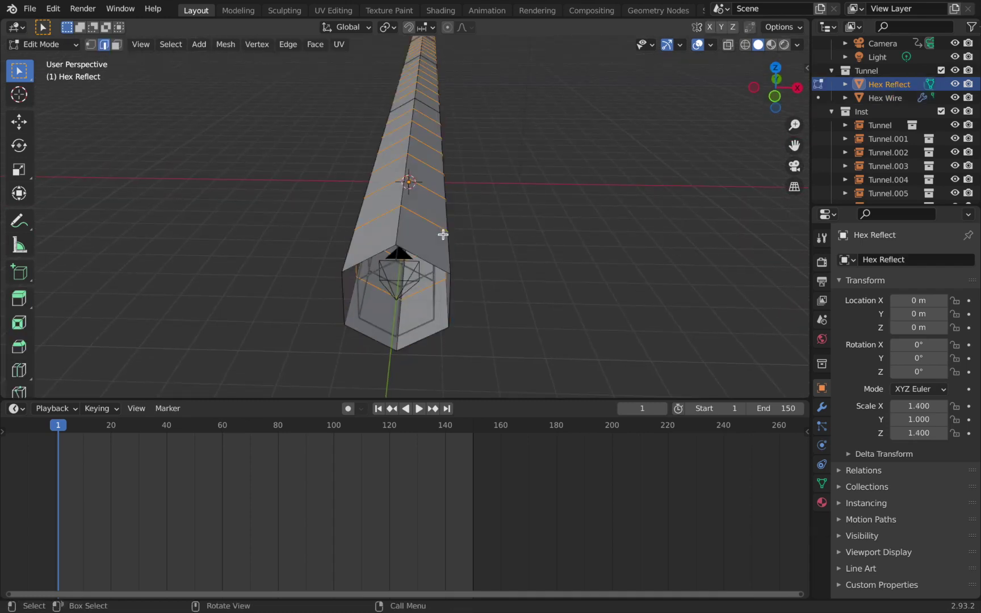
{"action": "key", "text": "3"}
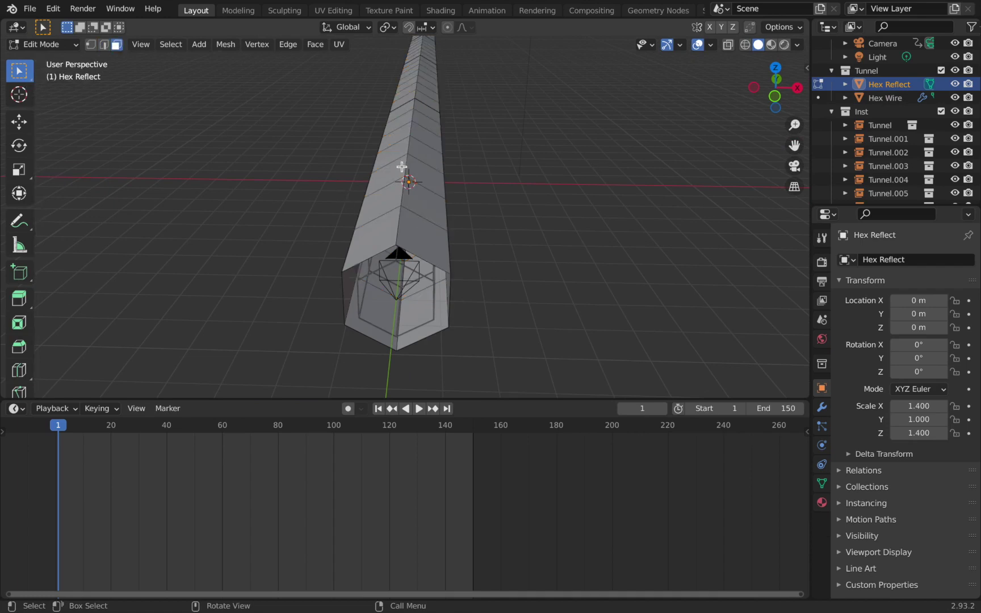
{"action": "left_click", "coordinate": [432, 240]}
{"action": "key", "text": "g"}
{"action": "left_click", "coordinate": [394, 243]}
{"action": "middle_click_drag", "start_coordinate": [372, 121], "coordinate": [305, 93]}
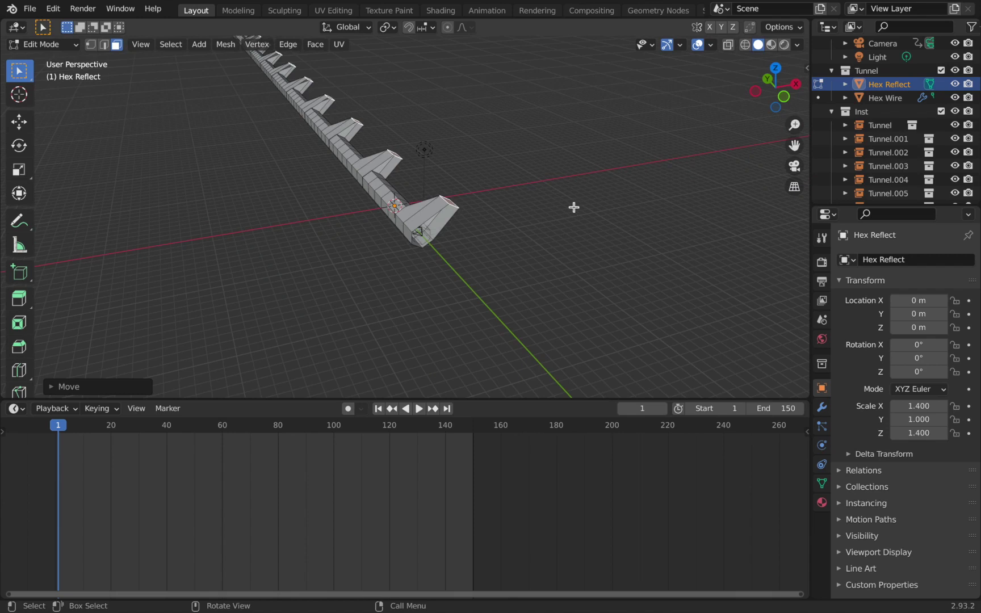
{"action": "scroll", "coordinate": [316, 286], "scroll_direction": "down", "scroll_amount": 2}
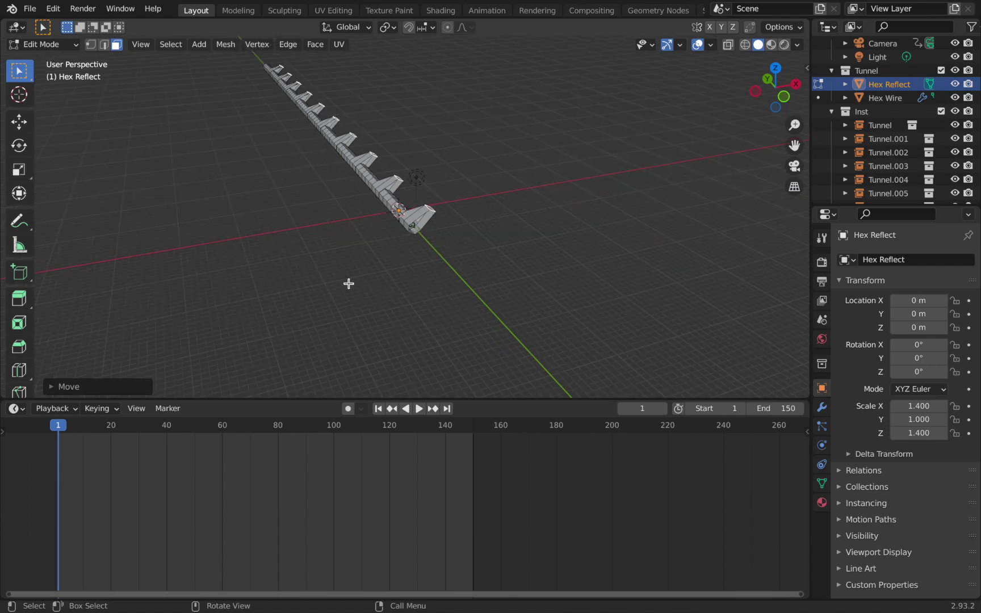
Undo the face move on Hex Reflect and return to Object Mode.
{"action": "key", "text": "ctrl+z"}
{"action": "scroll", "coordinate": [447, 209], "scroll_direction": "up", "scroll_amount": 6}
{"action": "key", "text": "Tab"}
{"action": "key", "text": "Tab"}
{"action": "key", "text": "Tab"}
{"action": "middle_click_drag", "start_coordinate": [480, 182], "coordinate": [322, 113]}
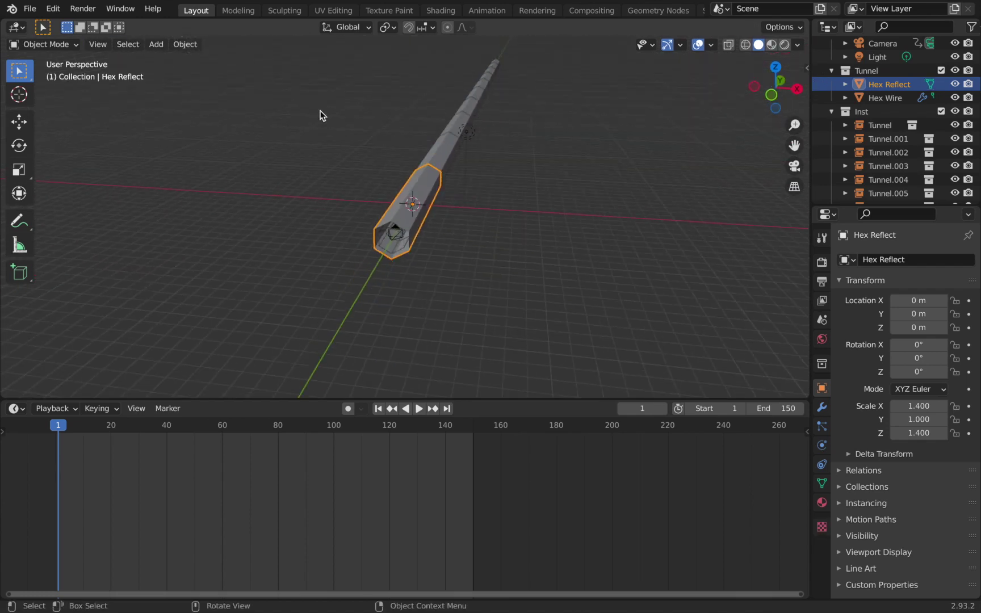
{"action": "left_click", "coordinate": [31, 9]}
{"action": "mouse_move", "coordinate": [63, 10]}
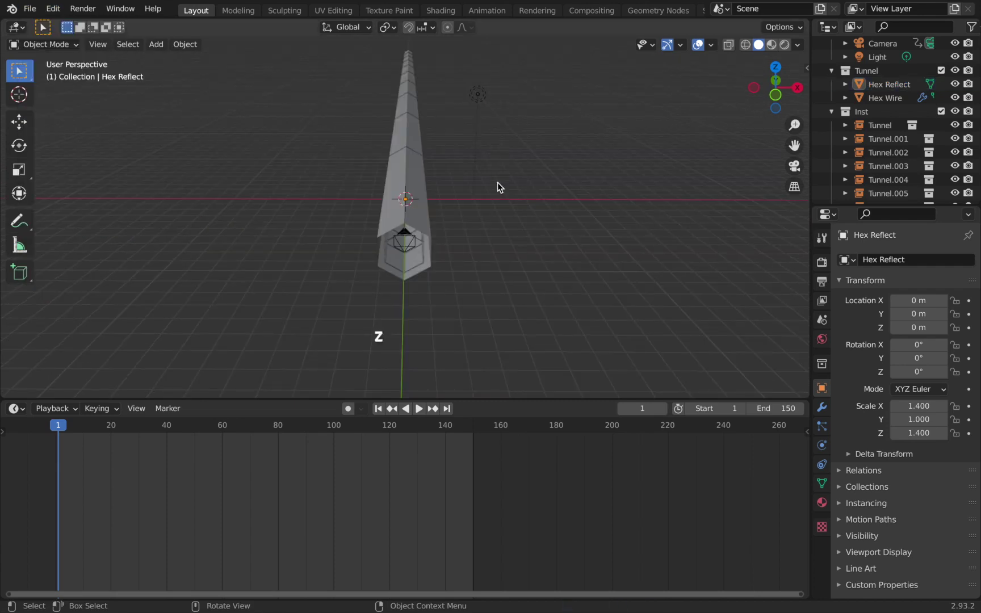
Switch the viewport to rendered shading and set the world background color to black.
{"action": "key", "text": "z"}
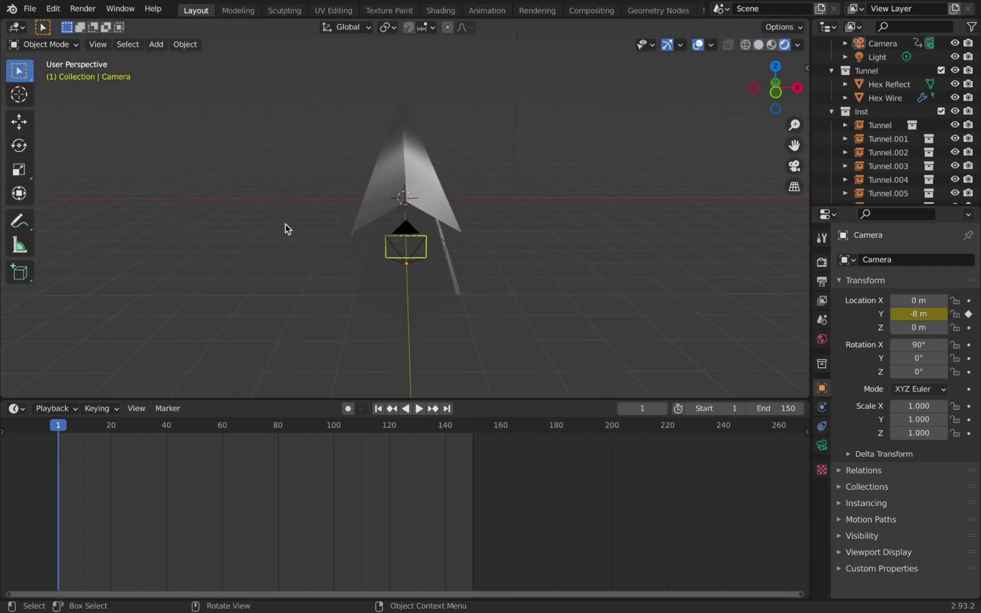
{"action": "left_click", "coordinate": [827, 340]}
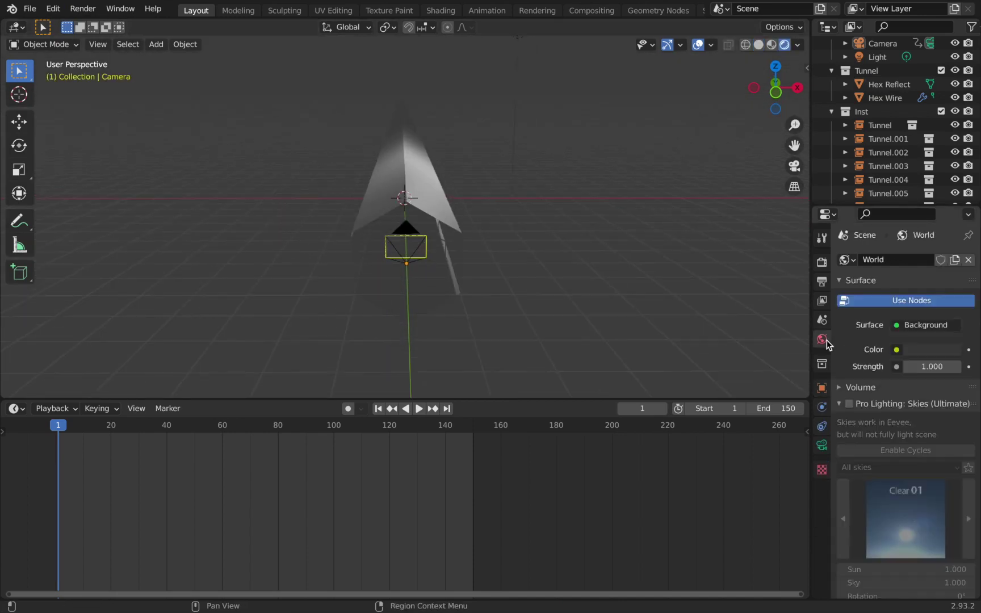
{"action": "left_click", "coordinate": [925, 350]}
{"action": "left_click_drag", "start_coordinate": [949, 229], "coordinate": [949, 254]}
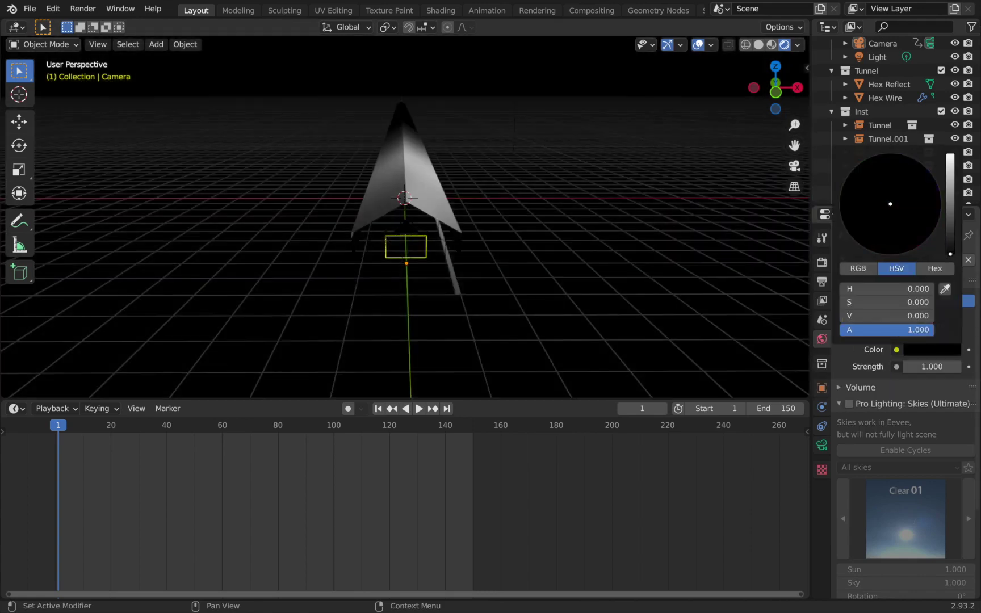
Look through the camera and clear the light's location so it sits at the origin inside the tunnel.
{"action": "key", "text": "KP_0"}
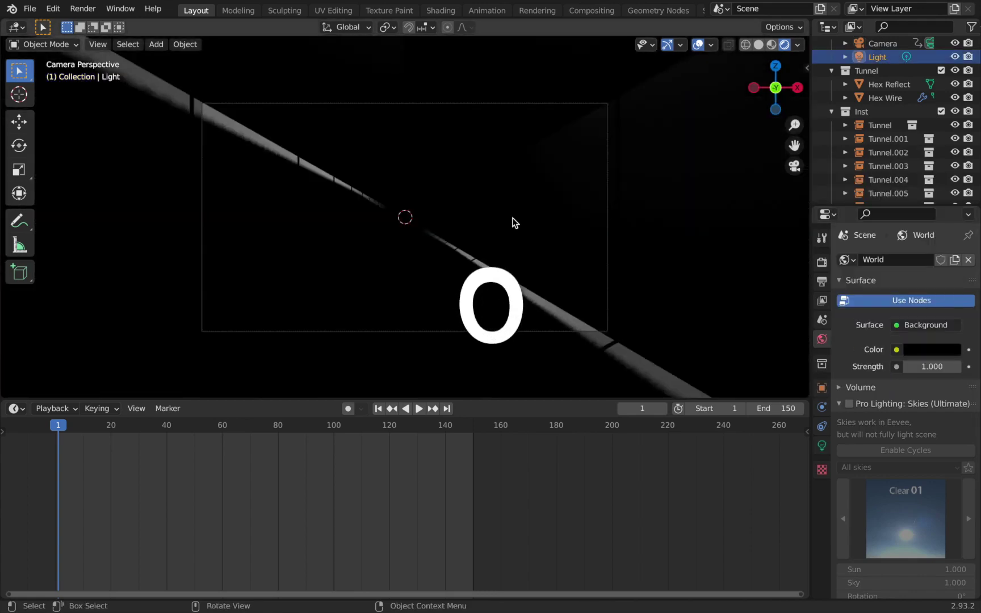
{"action": "scroll", "coordinate": [603, 206], "scroll_direction": "up", "scroll_amount": 1}
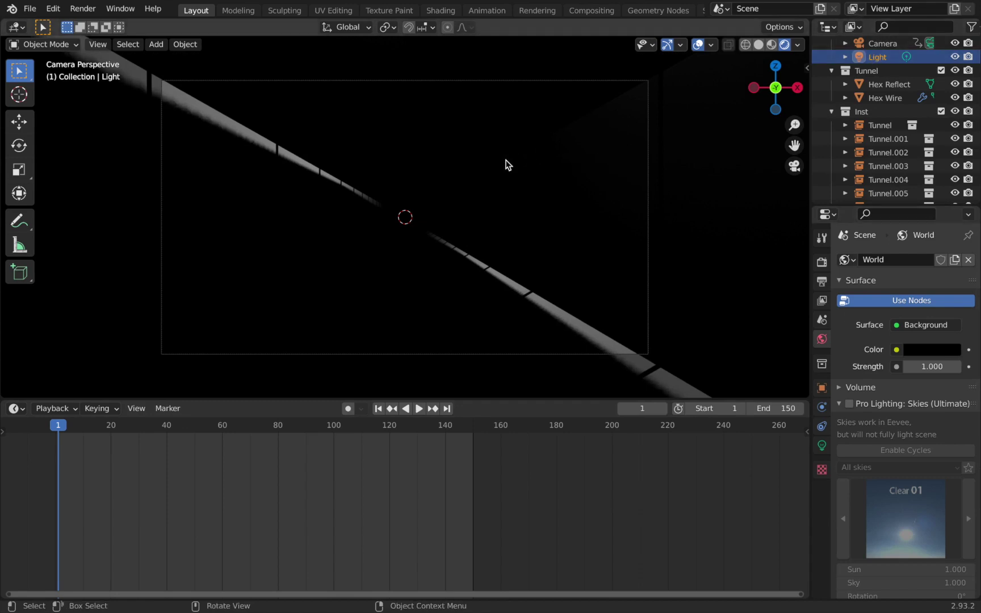
{"action": "key", "text": "alt+g"}
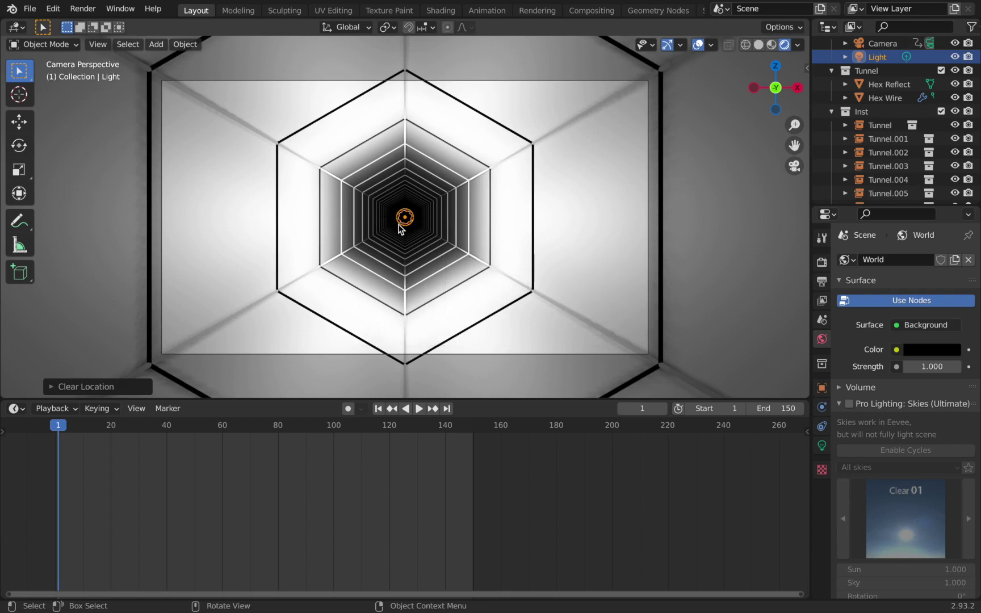
{"action": "key", "text": "shift+a"}
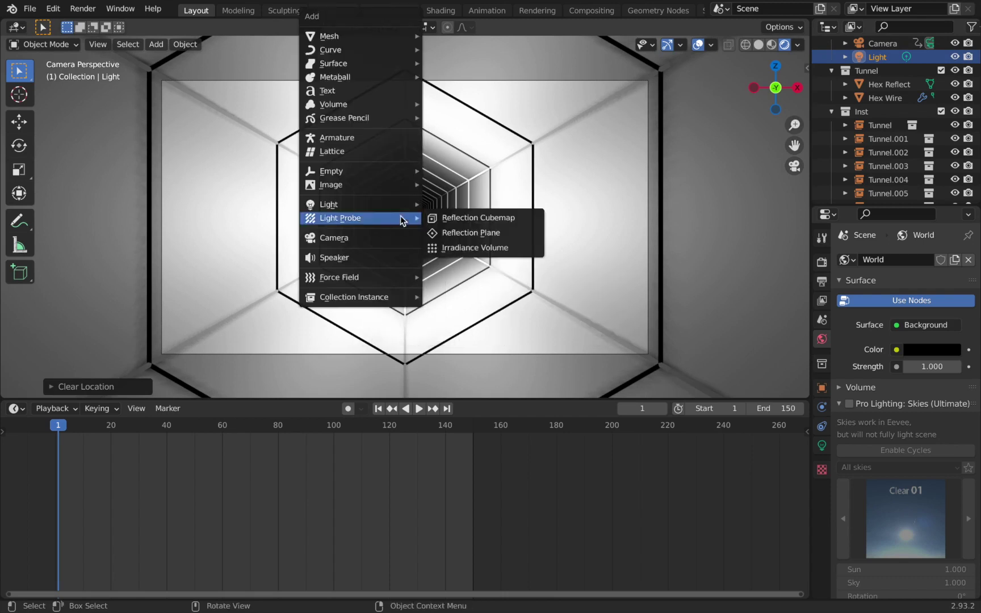
{"action": "mouse_move", "coordinate": [401, 209]}
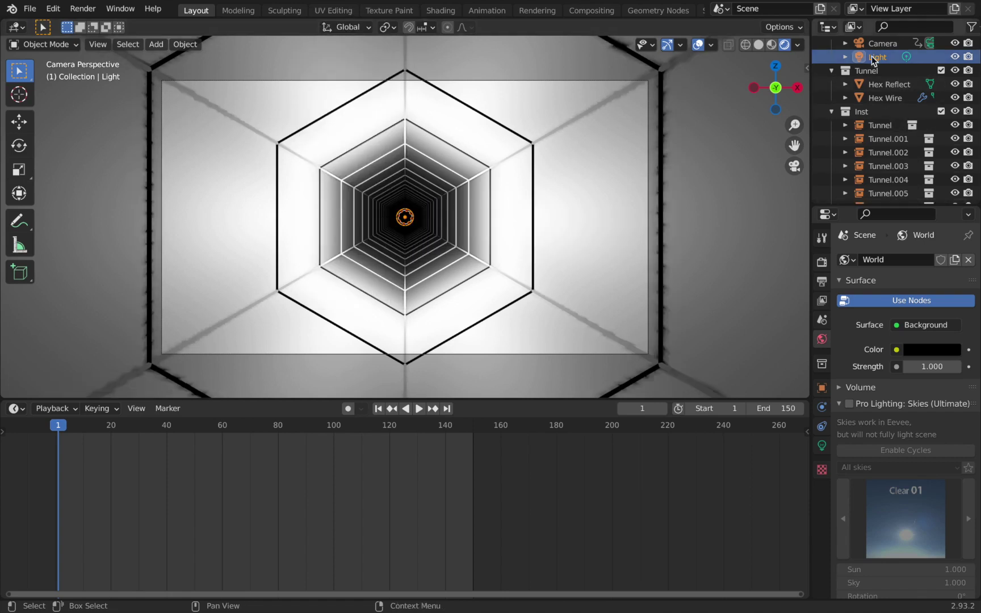
Set the point light's power to 400 W and shift the light along Y towards the camera.
{"action": "left_click", "coordinate": [821, 445]}
{"action": "left_click", "coordinate": [920, 347]}
{"action": "type", "text": "400"}
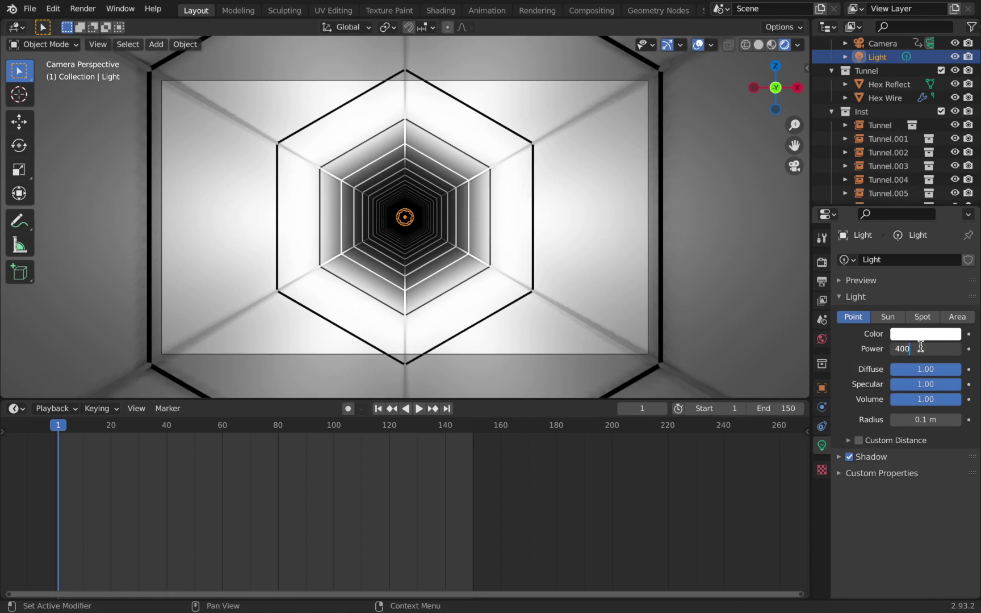
{"action": "key", "text": "Return"}
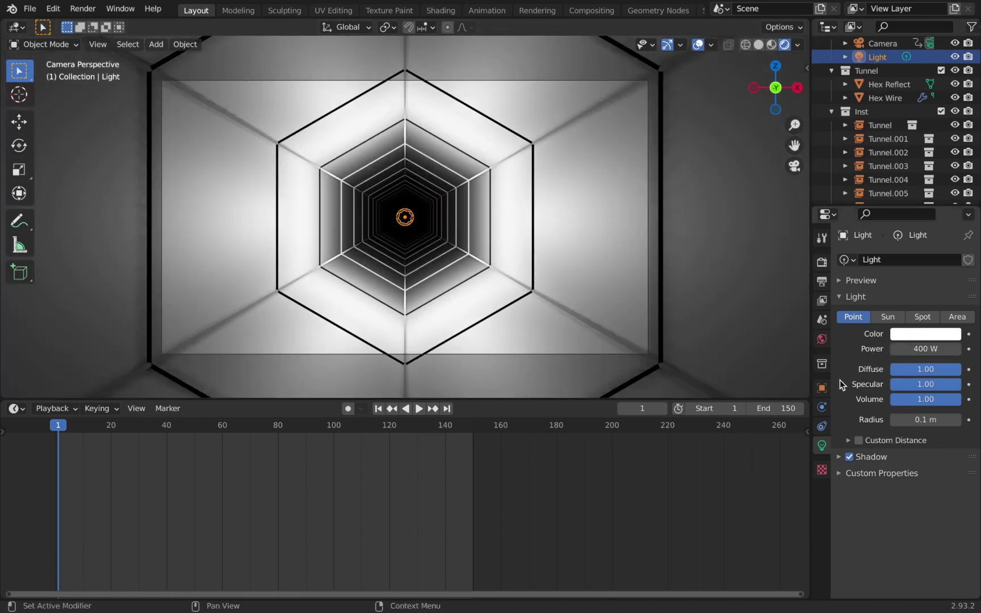
{"action": "left_click", "coordinate": [821, 388]}
{"action": "left_click_drag", "start_coordinate": [919, 314], "coordinate": [890, 313]}
Change the point light's color to a bright blue.
{"action": "left_click", "coordinate": [821, 445]}
{"action": "left_click", "coordinate": [918, 337]}
{"action": "left_click_drag", "start_coordinate": [914, 207], "coordinate": [908, 154]}
{"action": "left_click", "coordinate": [728, 61]}
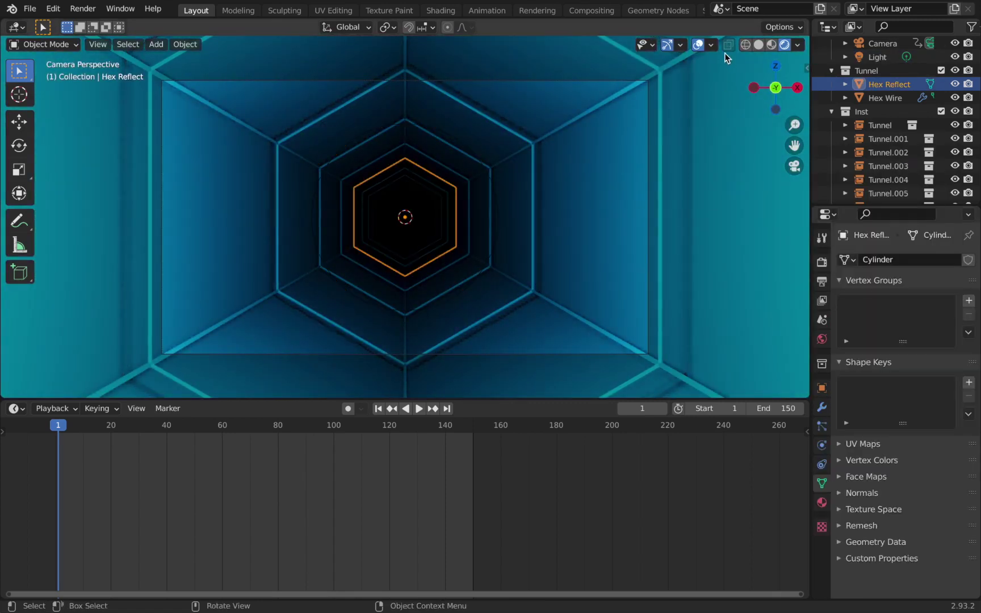
Hide the viewport overlays and play the camera animation to check the blue lighting along the tunnel.
{"action": "left_click", "coordinate": [698, 45]}
{"action": "key", "text": "space"}
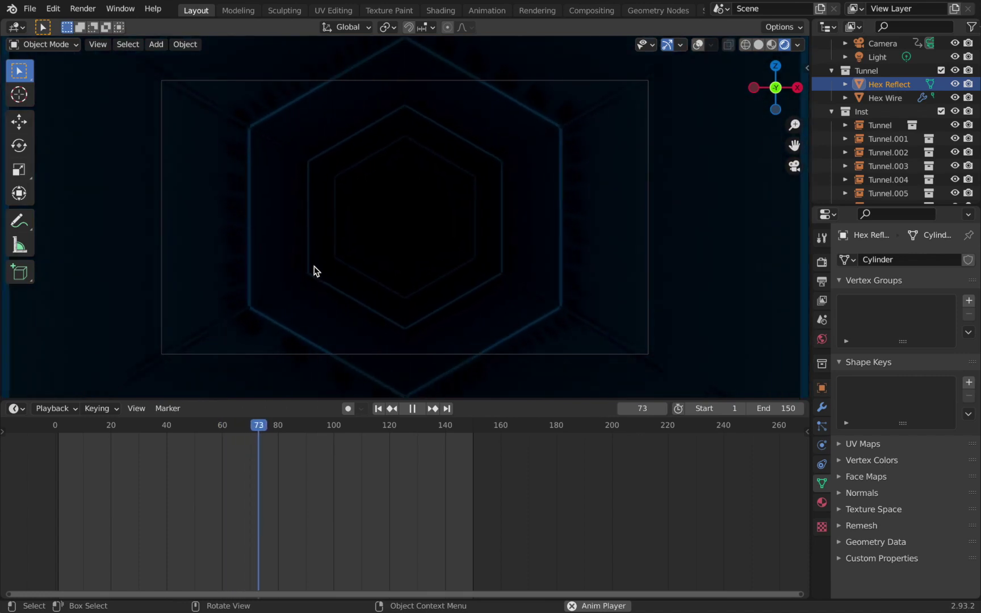
{"action": "left_click", "coordinate": [464, 430]}
{"action": "left_click", "coordinate": [465, 430]}
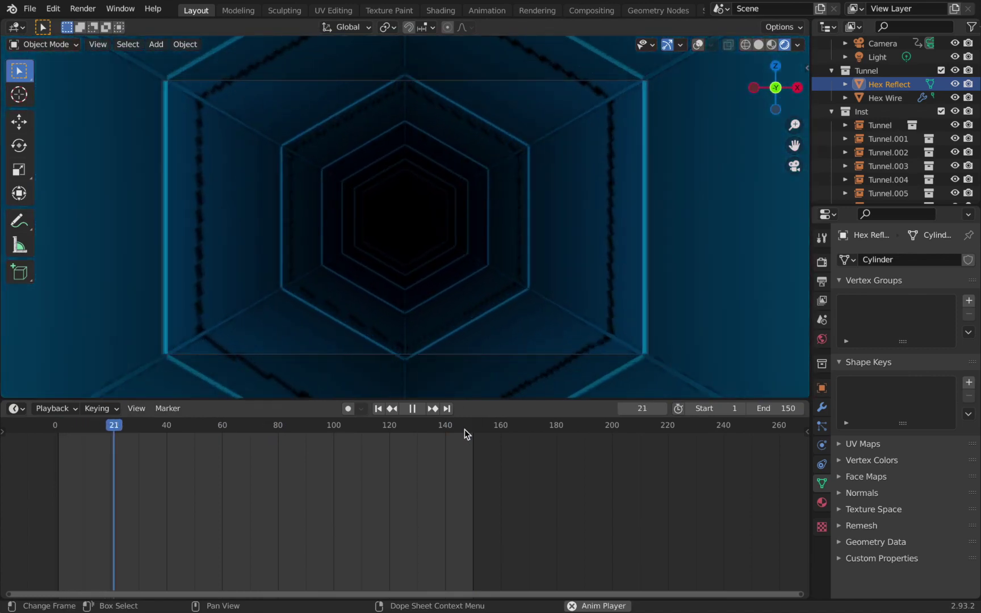
{"action": "key", "text": "Escape"}
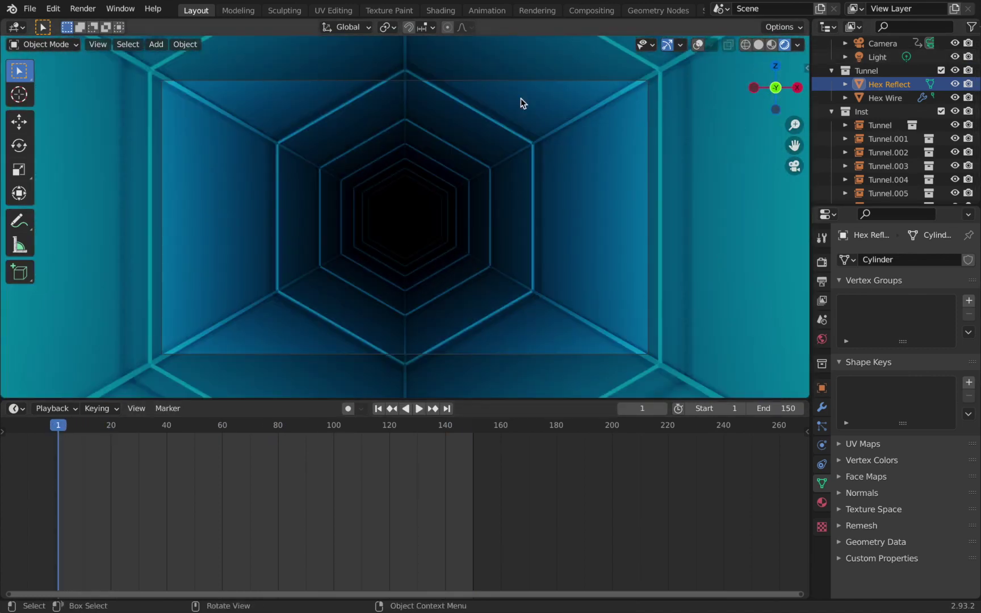
{"action": "left_click", "coordinate": [868, 56]}
{"action": "key", "text": "g"}
{"action": "left_click", "coordinate": [763, 149]}
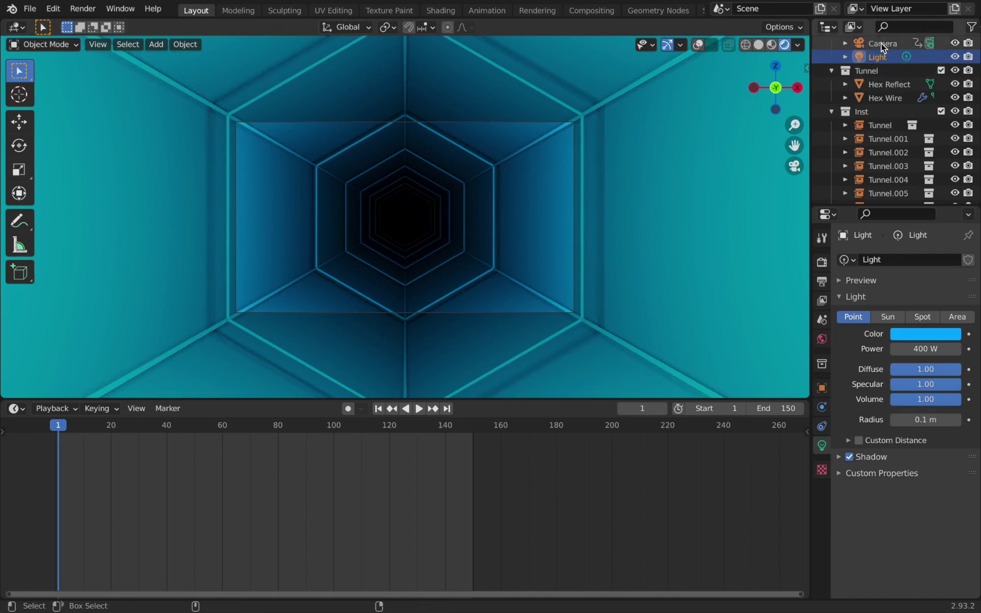
Parent the light to the camera with Object (Keep Transform).
{"action": "left_click", "coordinate": [881, 43], "text": "ctrl"}
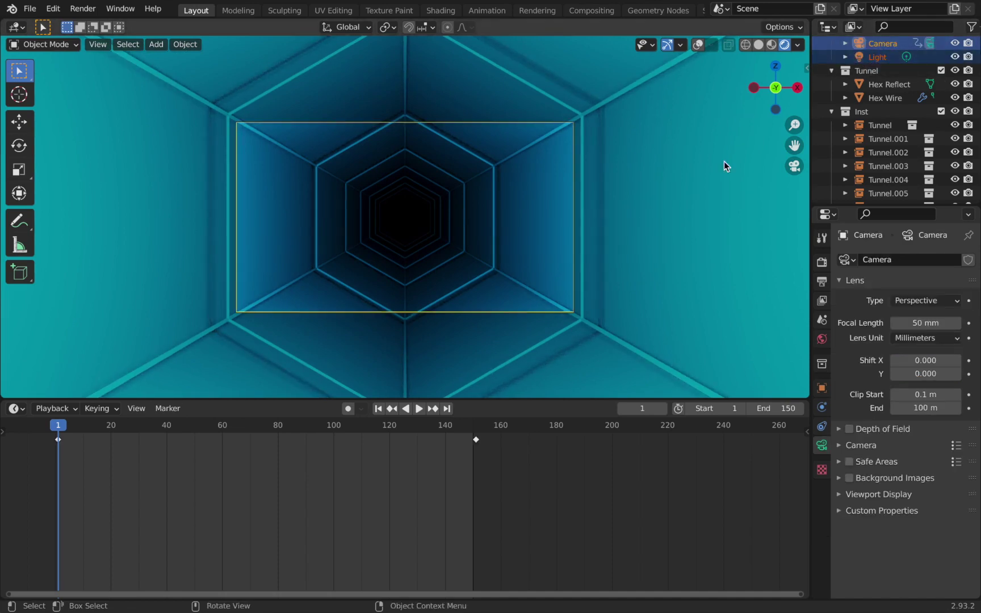
{"action": "left_click", "coordinate": [871, 57]}
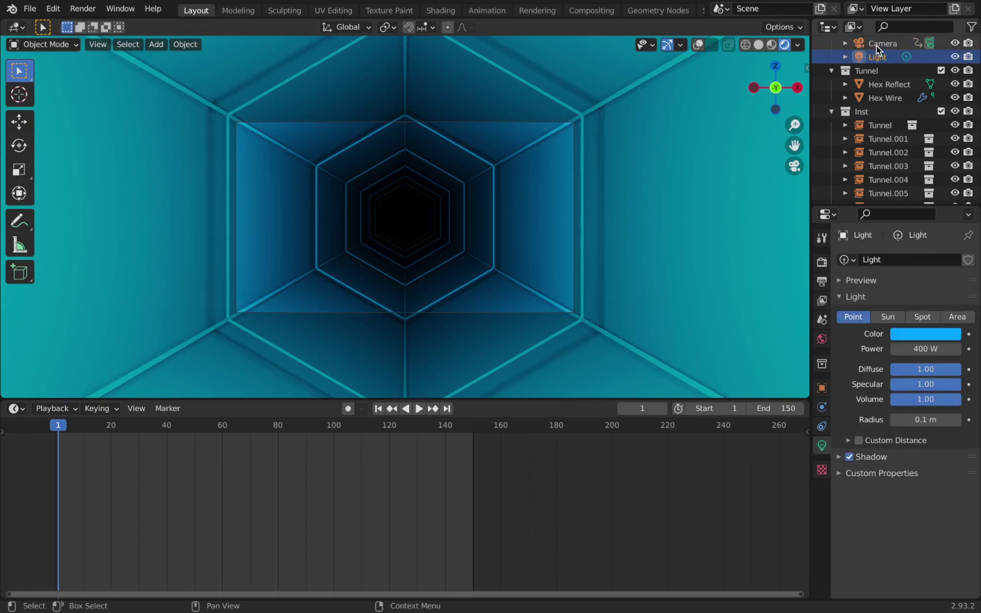
{"action": "left_click", "coordinate": [875, 45]}
{"action": "left_click", "coordinate": [874, 55]}
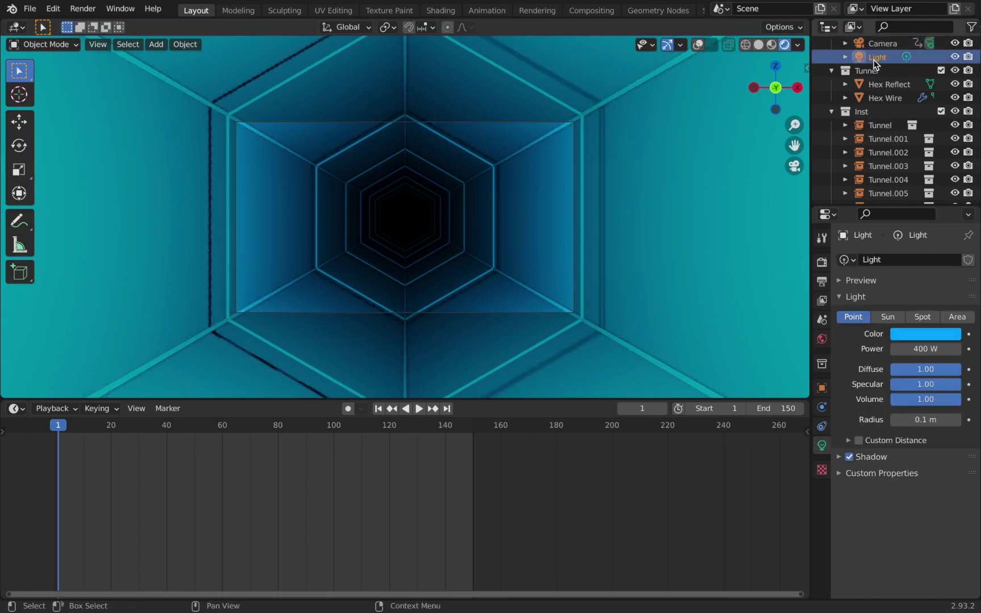
{"action": "left_click", "coordinate": [876, 45], "text": "ctrl"}
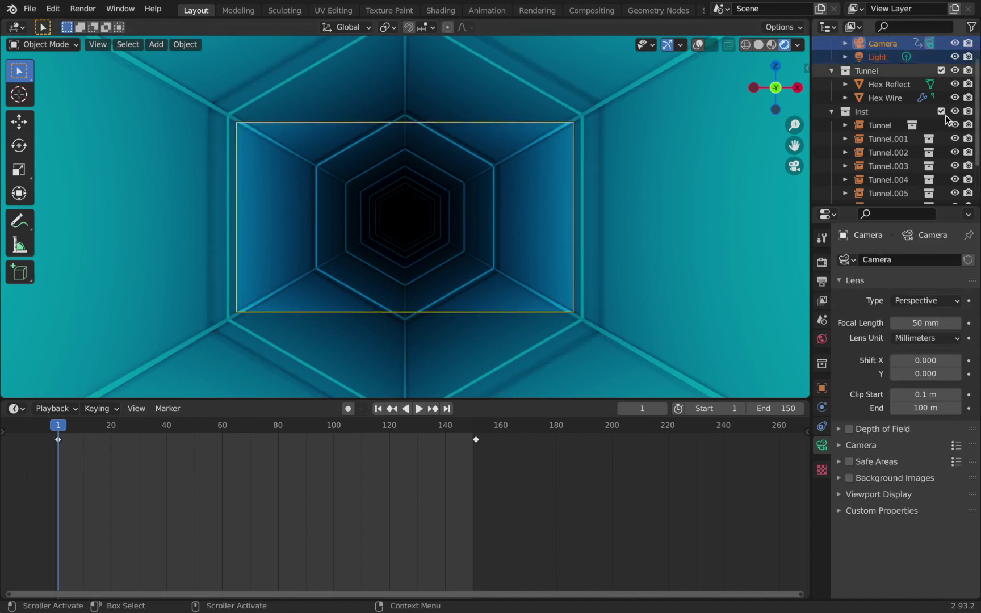
{"action": "left_click", "coordinate": [875, 57]}
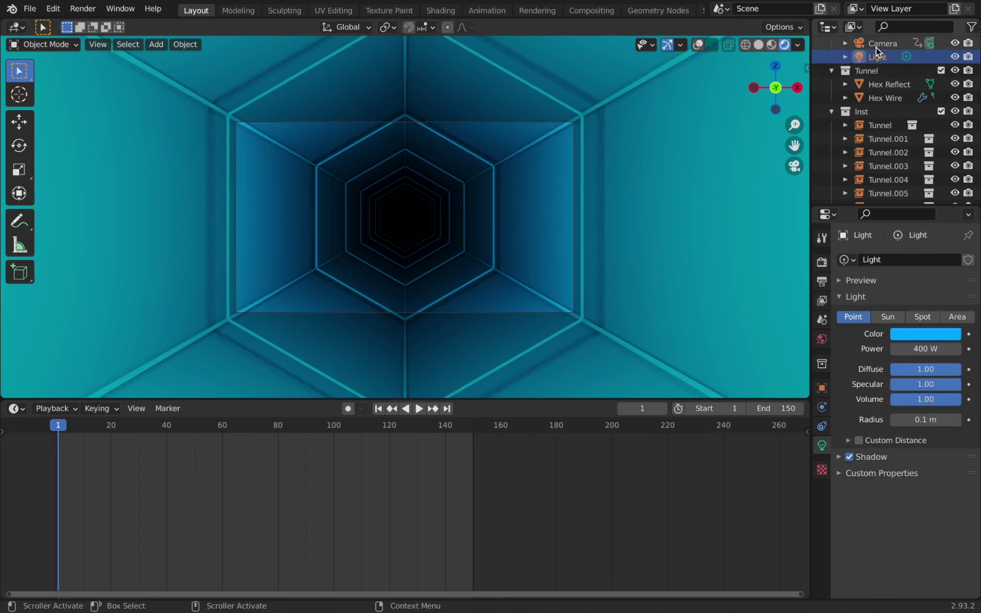
{"action": "left_click", "coordinate": [877, 44], "text": "ctrl"}
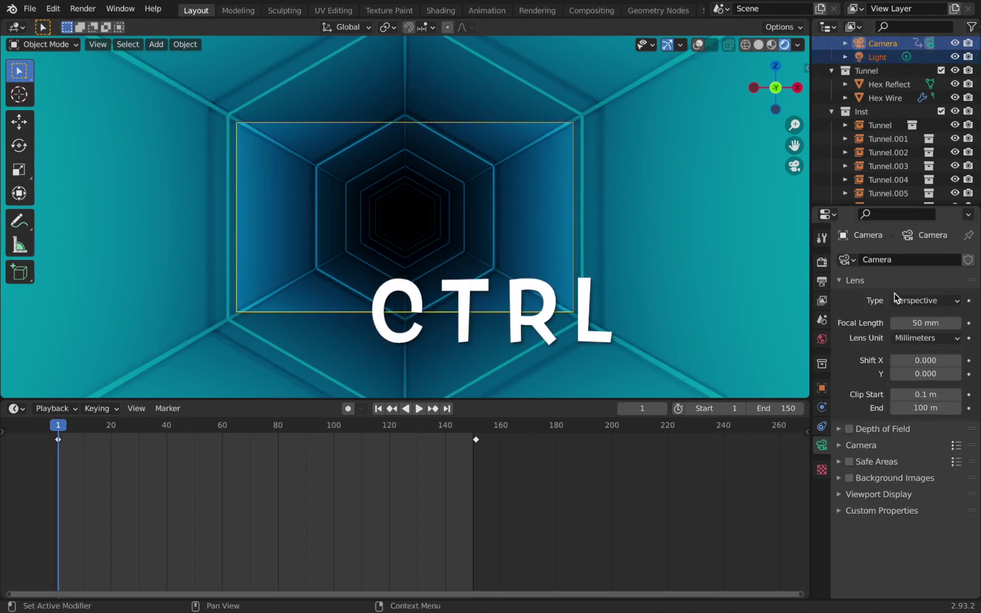
{"action": "key", "text": "ctrl+p"}
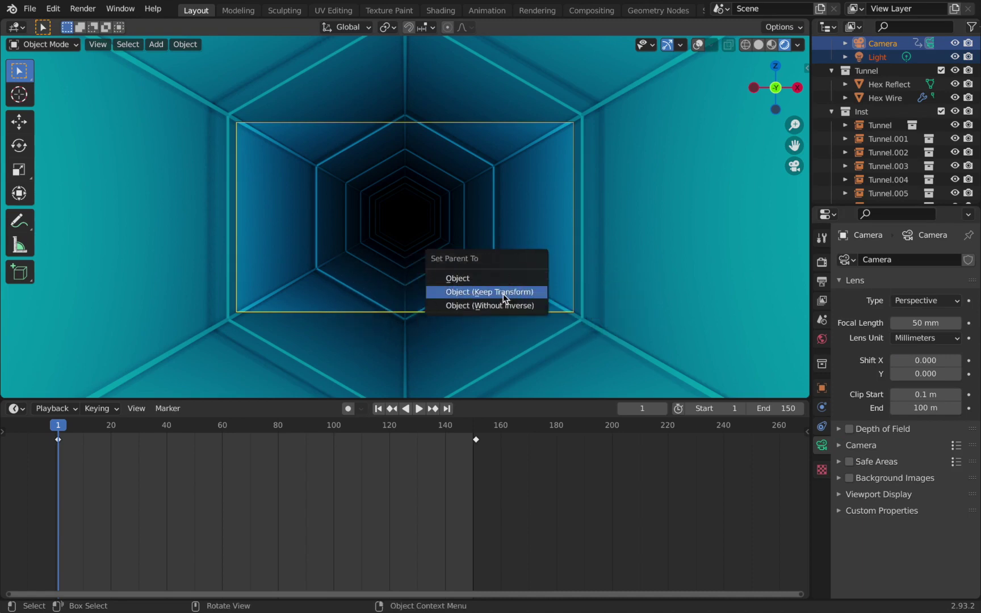
{"action": "left_click", "coordinate": [503, 293]}
Play the animation with the viewport overlays shown to check that the light follows the camera, and return to the camera view.
{"action": "key", "text": "space"}
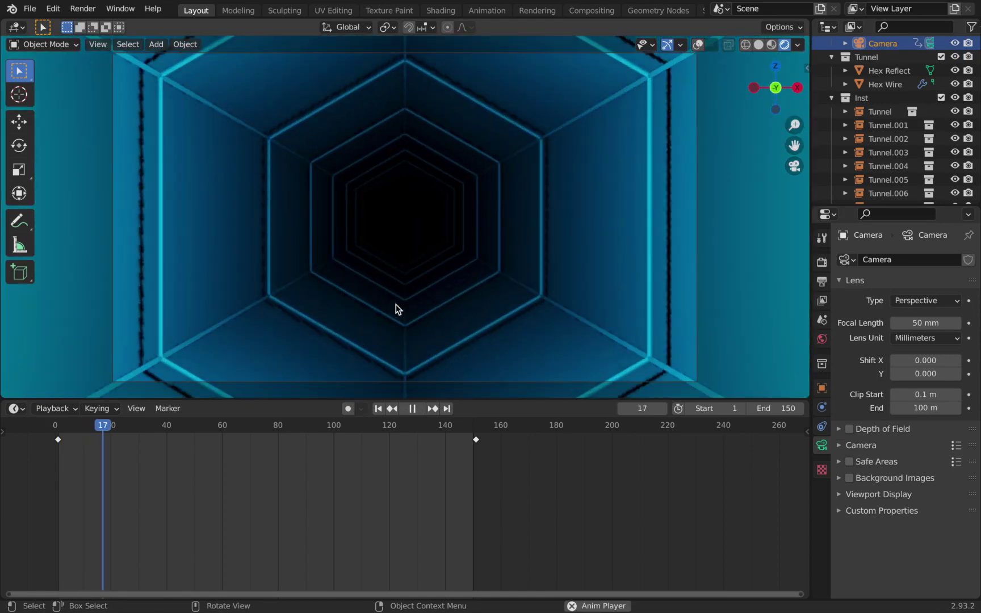
{"action": "left_click", "coordinate": [698, 44]}
{"action": "middle_click_drag", "start_coordinate": [526, 123], "coordinate": [499, 122]}
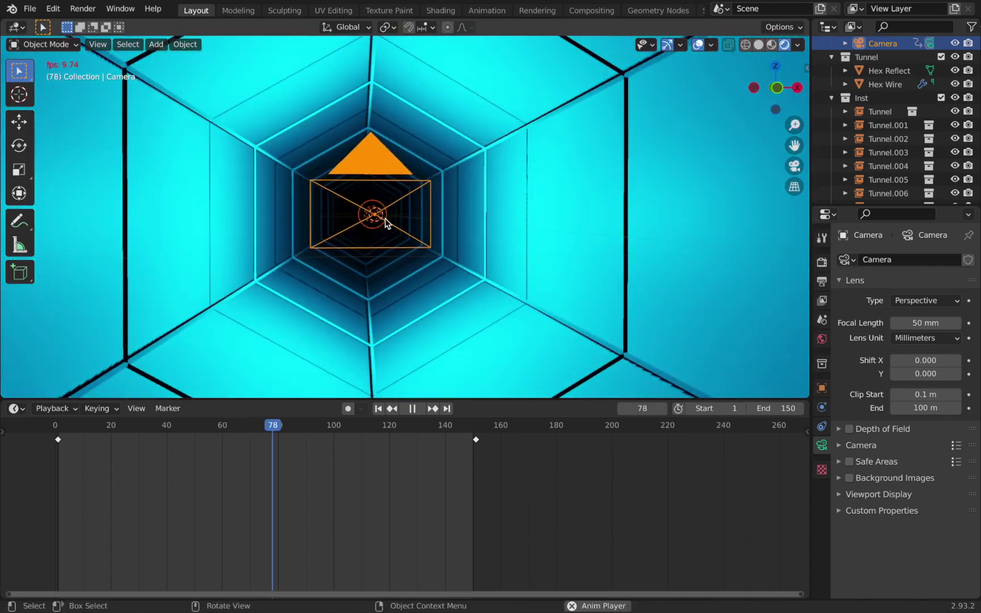
{"action": "key", "text": "Escape"}
{"action": "key", "text": "KP_0"}
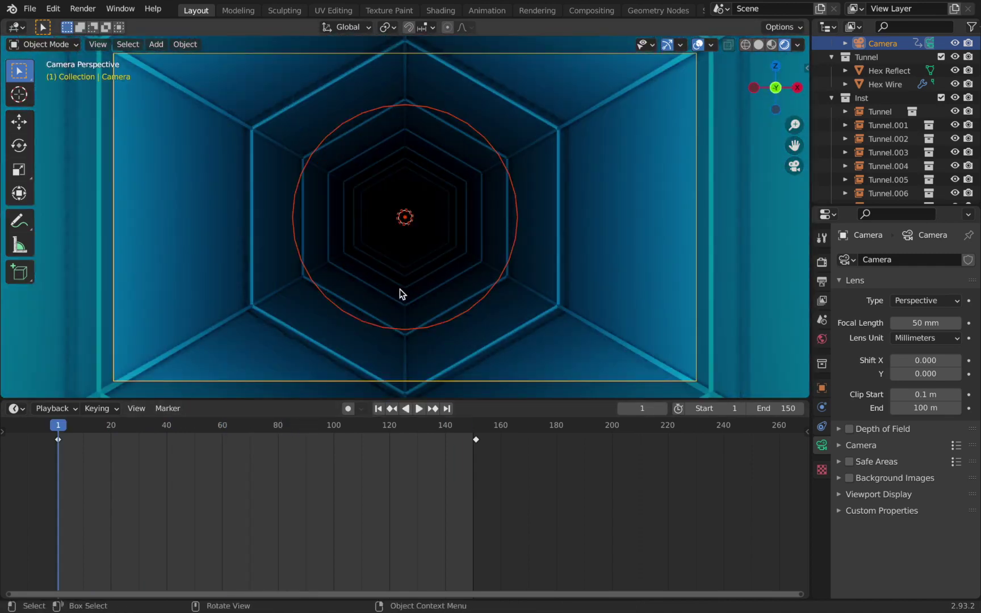
Enable ambient occlusion, bloom, screen space reflections and motion blur in the Eevee render settings.
{"action": "left_click", "coordinate": [398, 288]}
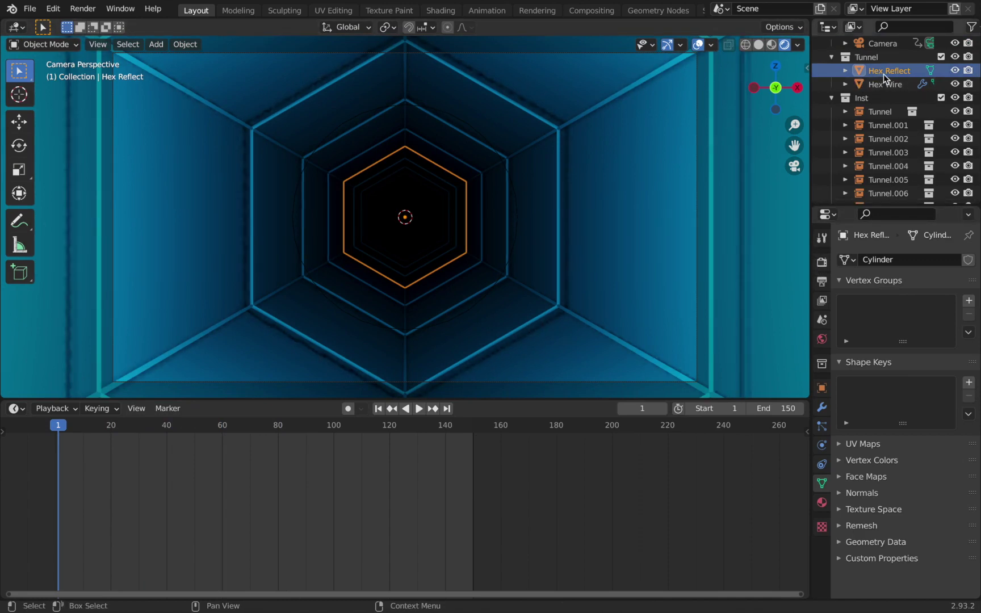
{"action": "left_click", "coordinate": [821, 263]}
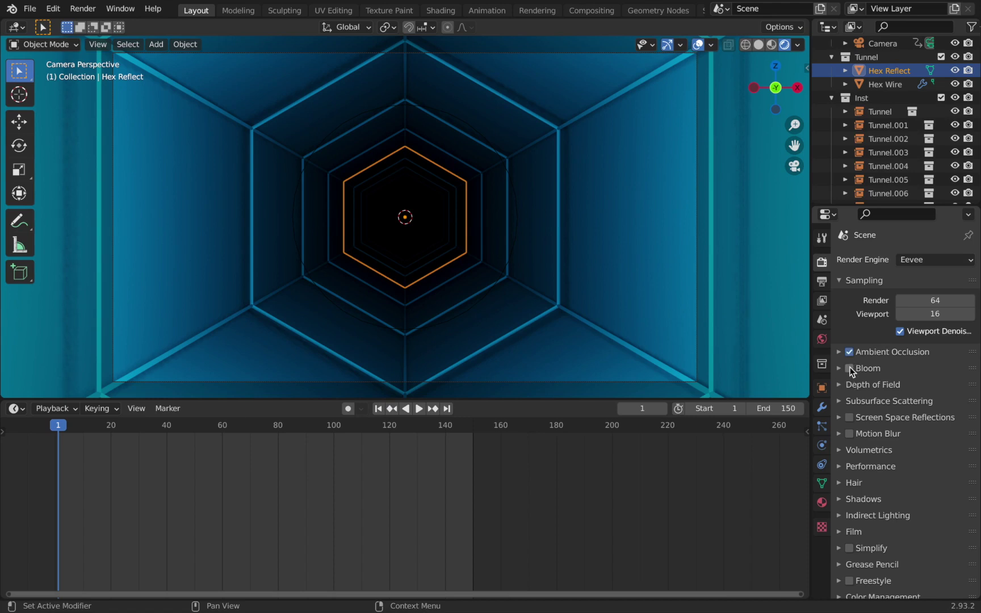
{"action": "left_click_drag", "start_coordinate": [849, 368], "coordinate": [849, 352]}
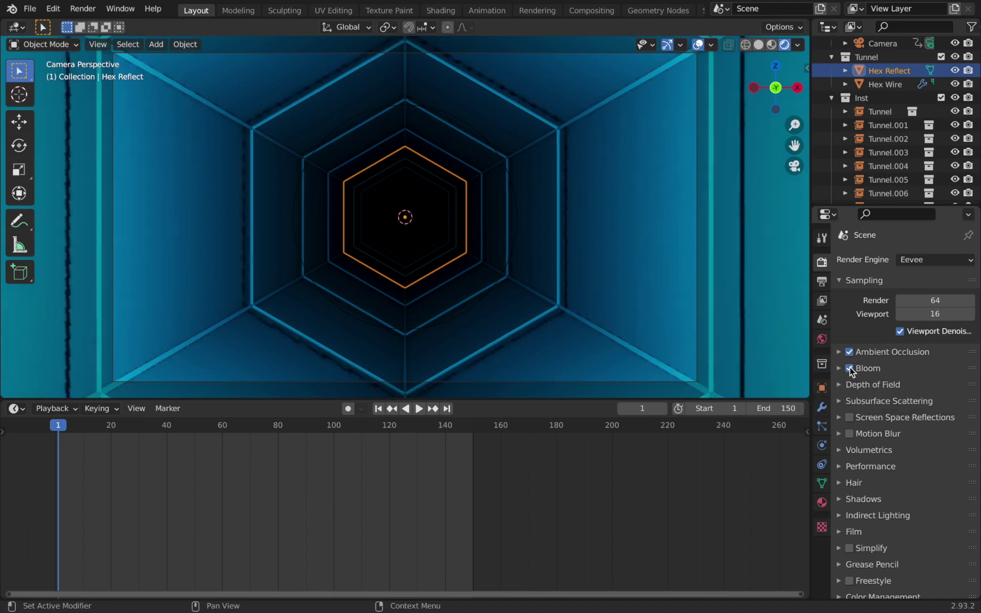
{"action": "left_click", "coordinate": [850, 419]}
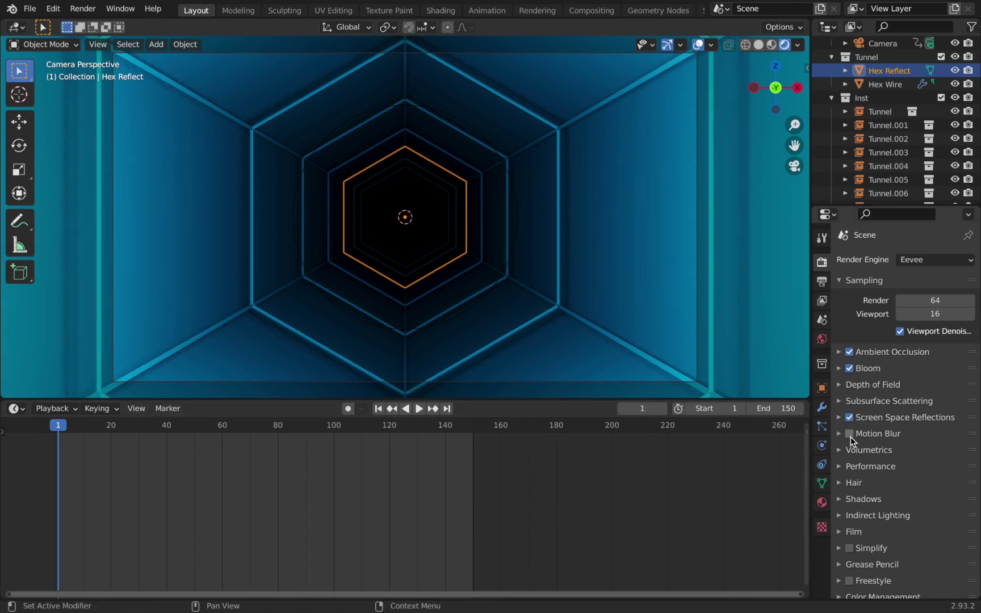
{"action": "left_click", "coordinate": [849, 433]}
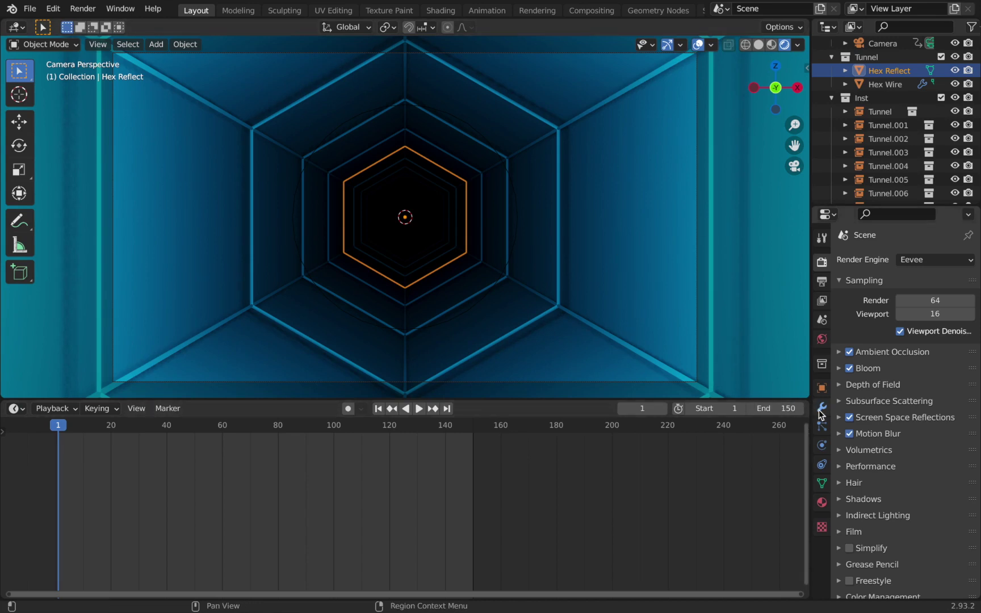
Enlarge the viewport with overlays hidden, and give Hex Reflect a new material with metallic set to 1.
{"action": "left_click_drag", "start_coordinate": [603, 400], "coordinate": [604, 476]}
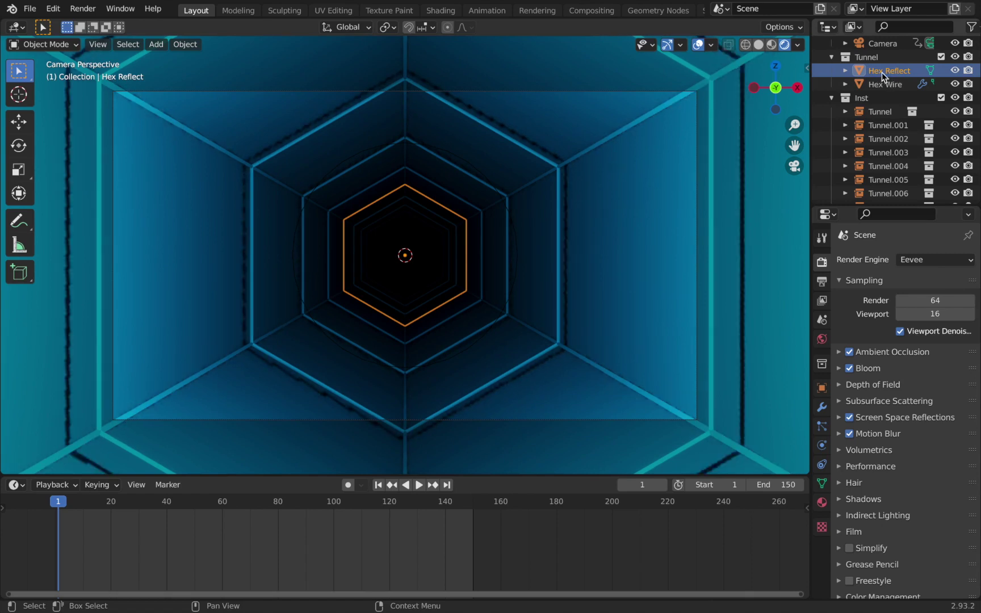
{"action": "key", "text": "shift+alt+z"}
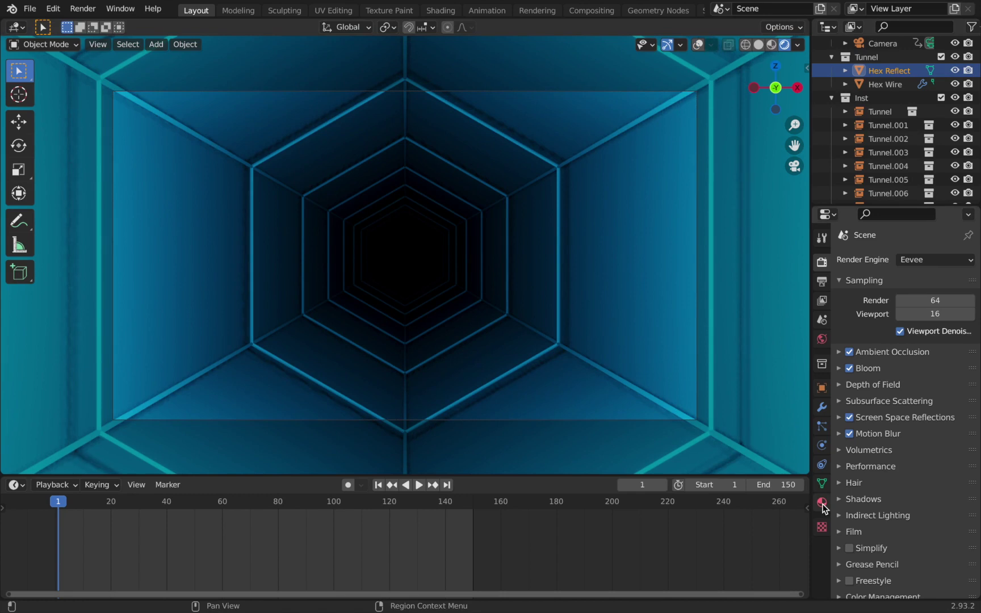
{"action": "left_click", "coordinate": [821, 503]}
{"action": "left_click", "coordinate": [881, 316]}
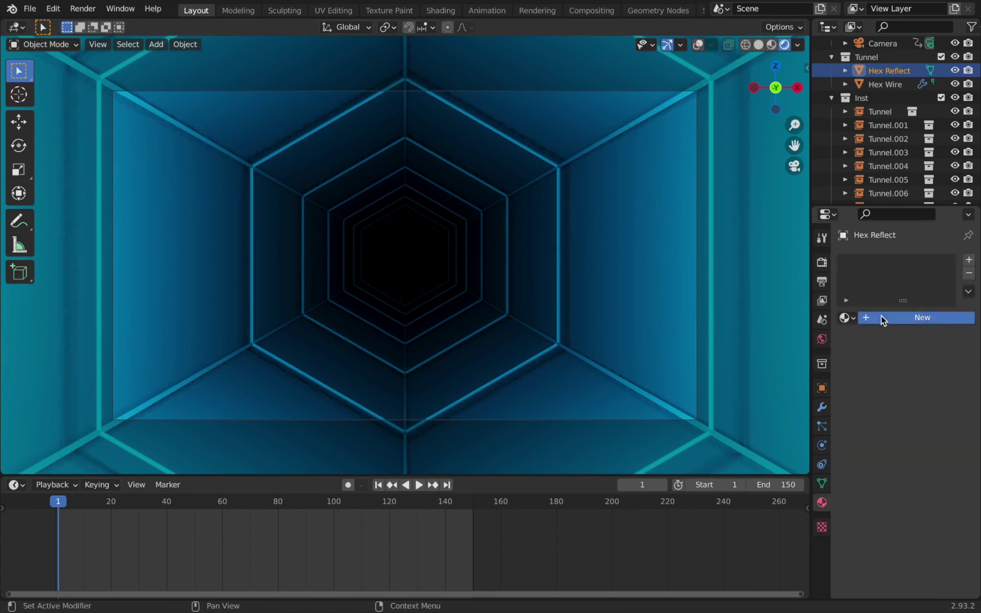
{"action": "scroll", "coordinate": [881, 315], "scroll_direction": "down", "scroll_amount": 2}
{"action": "mouse_move", "coordinate": [918, 514]}
{"action": "left_mouse_down"}
{"action": "mouse_move", "coordinate": [942, 515]}
{"action": "mouse_move", "coordinate": [928, 529]}
{"action": "left_mouse_up"}
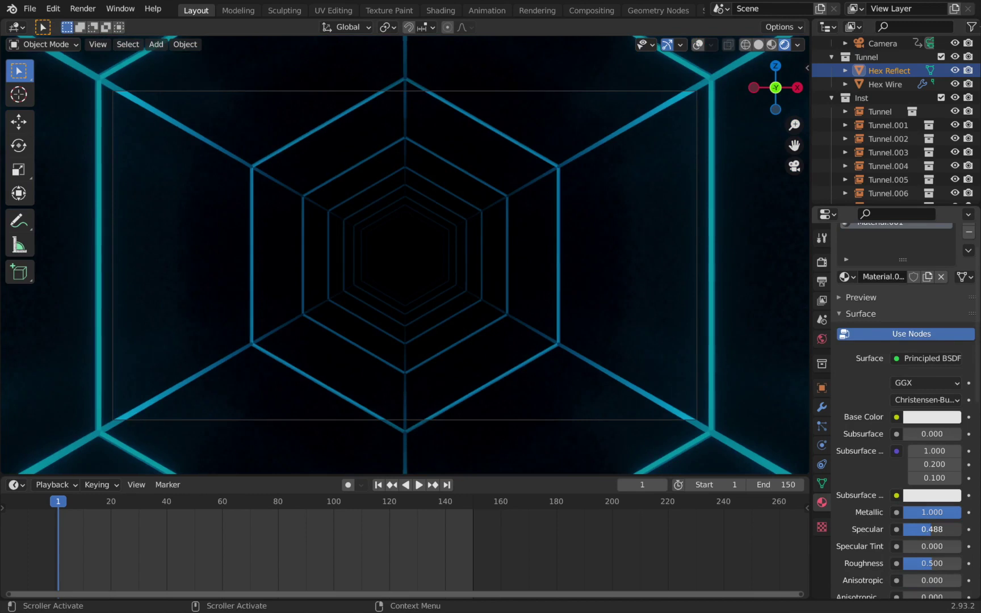
Set the Hex Reflect material's specular to 0.12 and roughness to 0.13.
{"action": "left_click", "coordinate": [923, 529]}
{"action": "type", "text": "0.12"}
{"action": "key", "text": "Return"}
{"action": "left_click", "coordinate": [917, 563]}
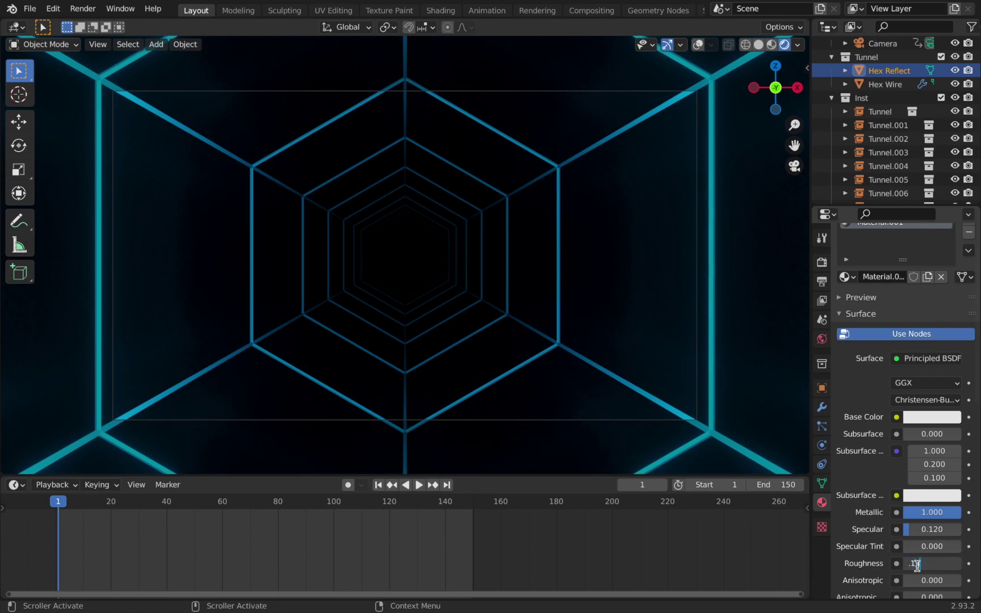
{"action": "type", "text": ".13"}
{"action": "key", "text": "Return"}
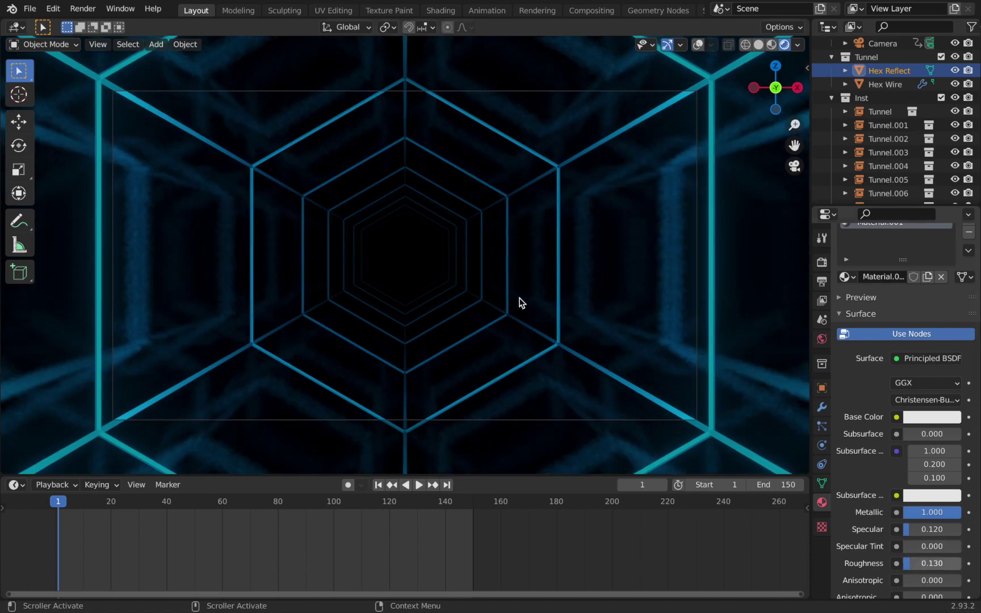
Set the Hex Reflect material's roughness to 0.12 and change its base color to red.
{"action": "left_click", "coordinate": [651, 239]}
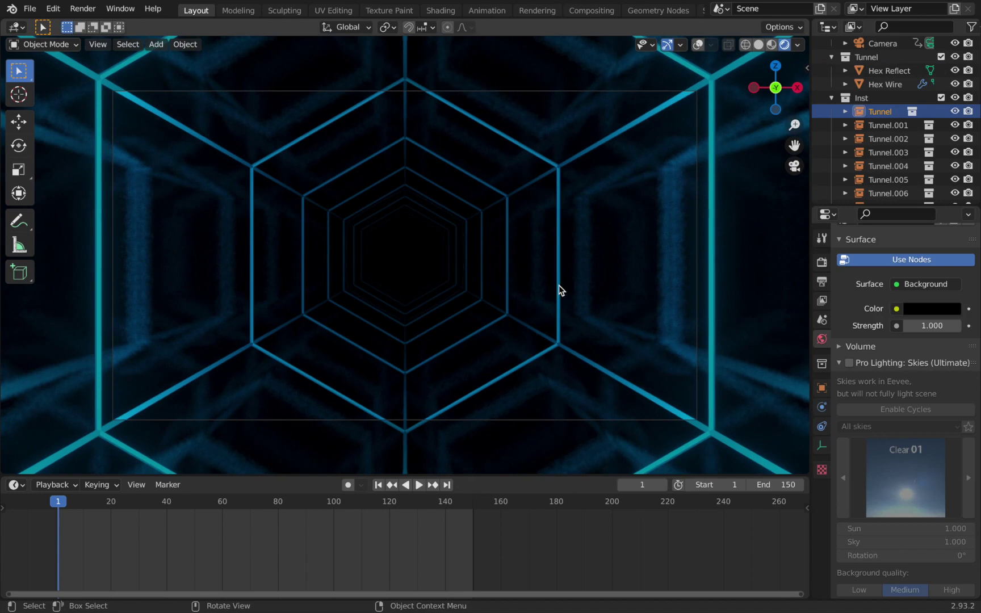
{"action": "left_click", "coordinate": [706, 395]}
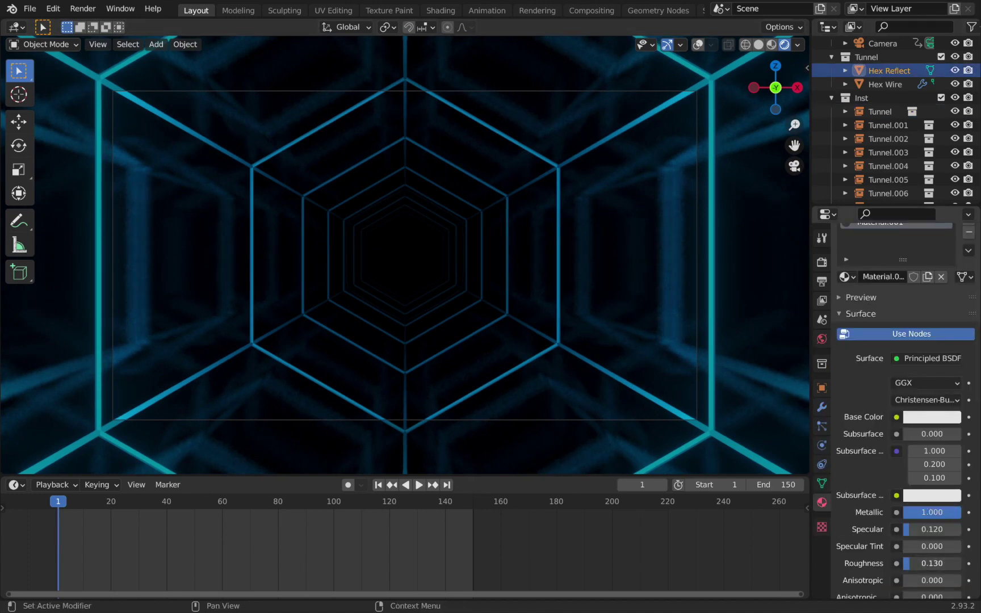
{"action": "key", "text": "BackSpace"}
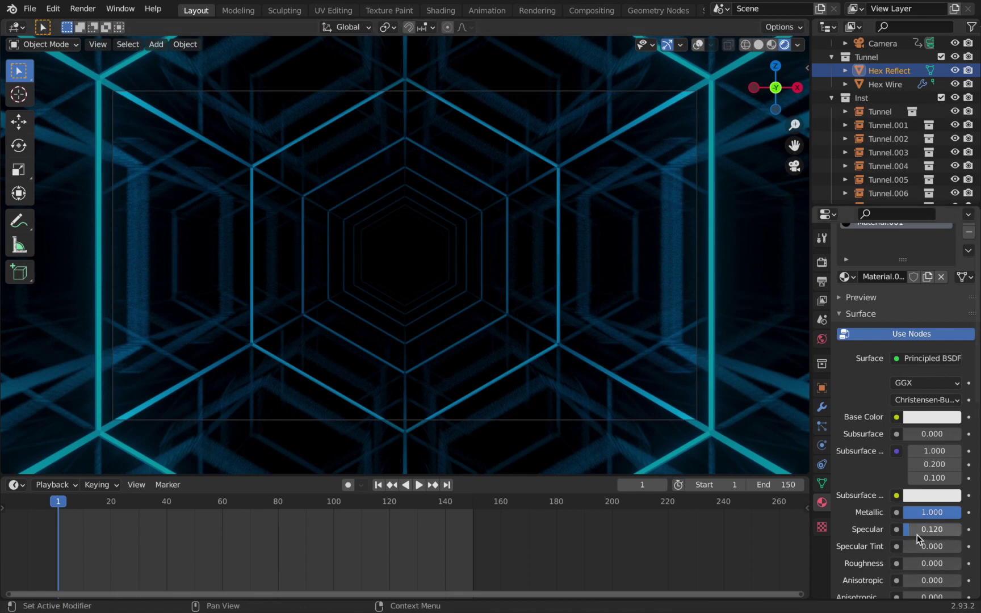
{"action": "left_click", "coordinate": [914, 564]}
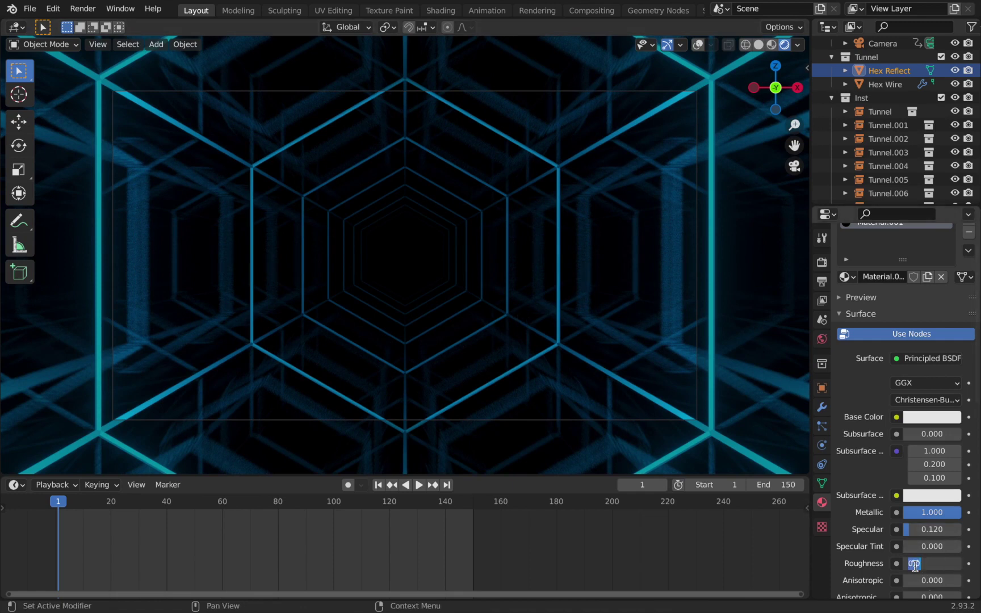
{"action": "type", "text": "0.12"}
{"action": "left_click", "coordinate": [940, 417]}
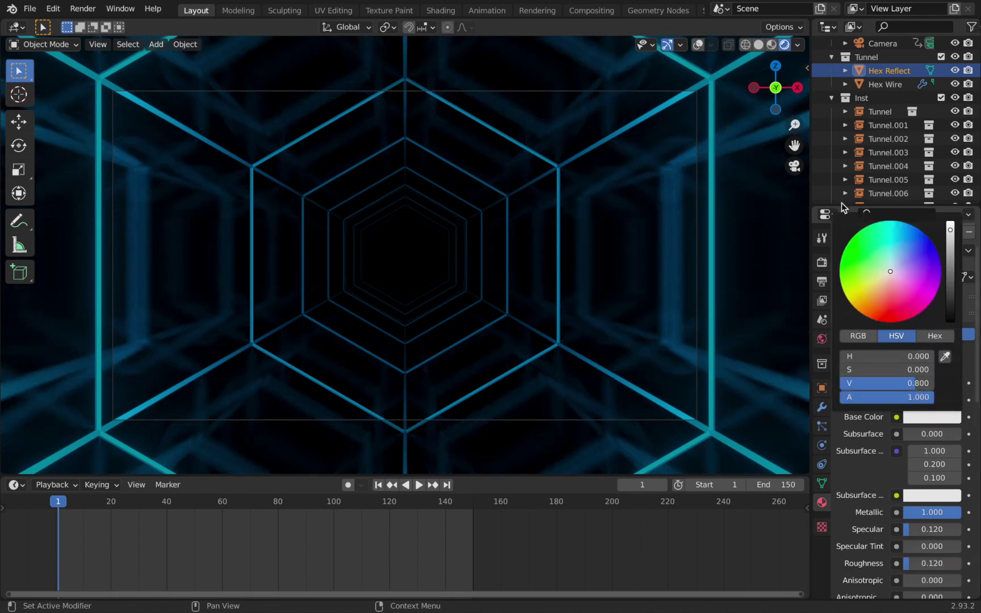
{"action": "left_click", "coordinate": [884, 306]}
Move the point light along the Y axis to light the nearby wires more strongly.
{"action": "left_click", "coordinate": [821, 388]}
{"action": "left_click", "coordinate": [831, 98]}
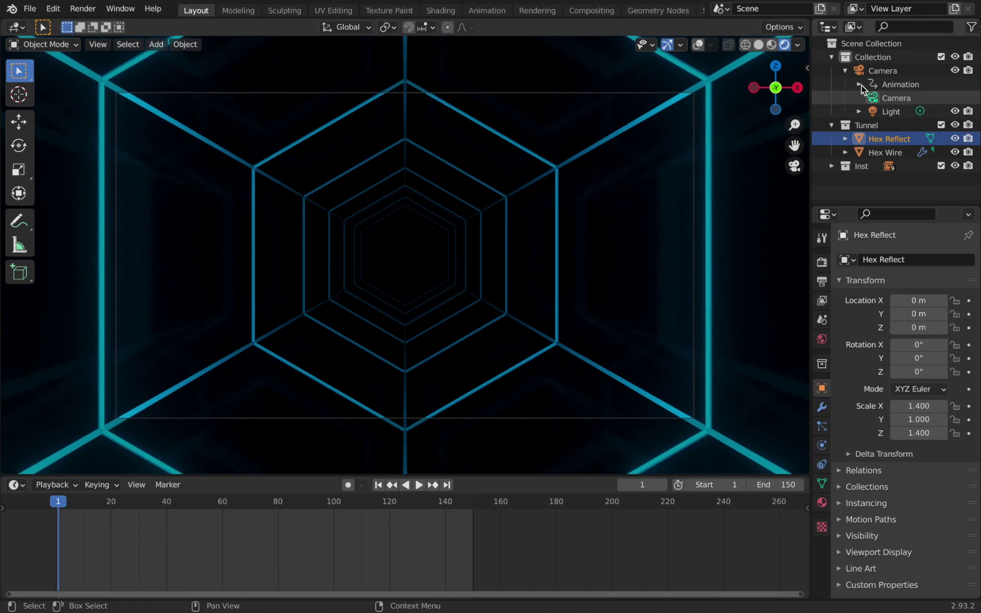
{"action": "left_click", "coordinate": [890, 112]}
{"action": "left_click_drag", "start_coordinate": [917, 313], "coordinate": [924, 313]}
{"action": "left_click", "coordinate": [917, 313]}
{"action": "key", "text": "Return"}
Shorten the camera's focal length to widen the view of the tunnel.
{"action": "left_click", "coordinate": [890, 101]}
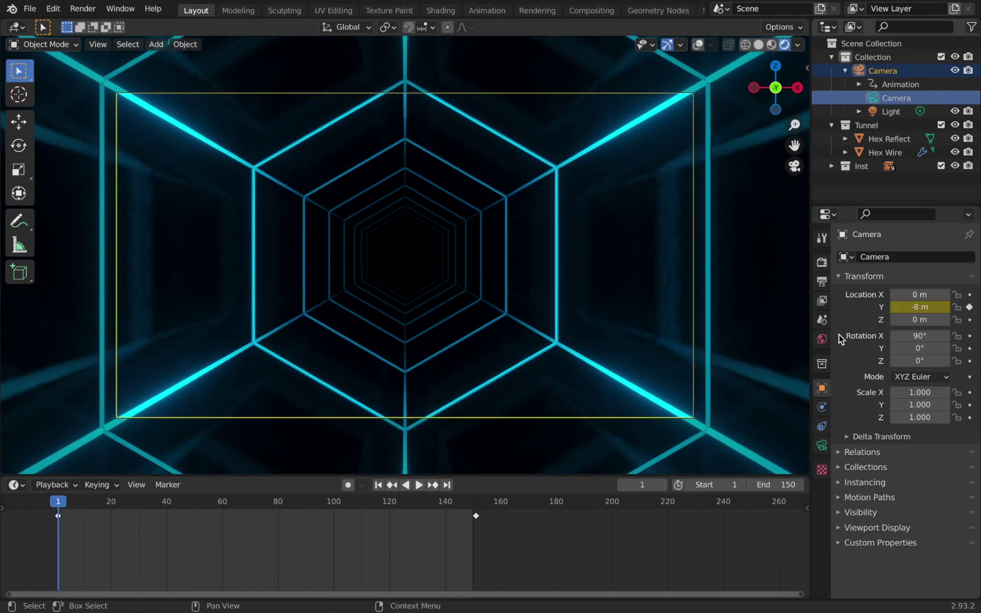
{"action": "left_click", "coordinate": [821, 445]}
{"action": "left_click", "coordinate": [917, 316]}
{"action": "type", "text": "35"}
{"action": "key", "text": "Return"}
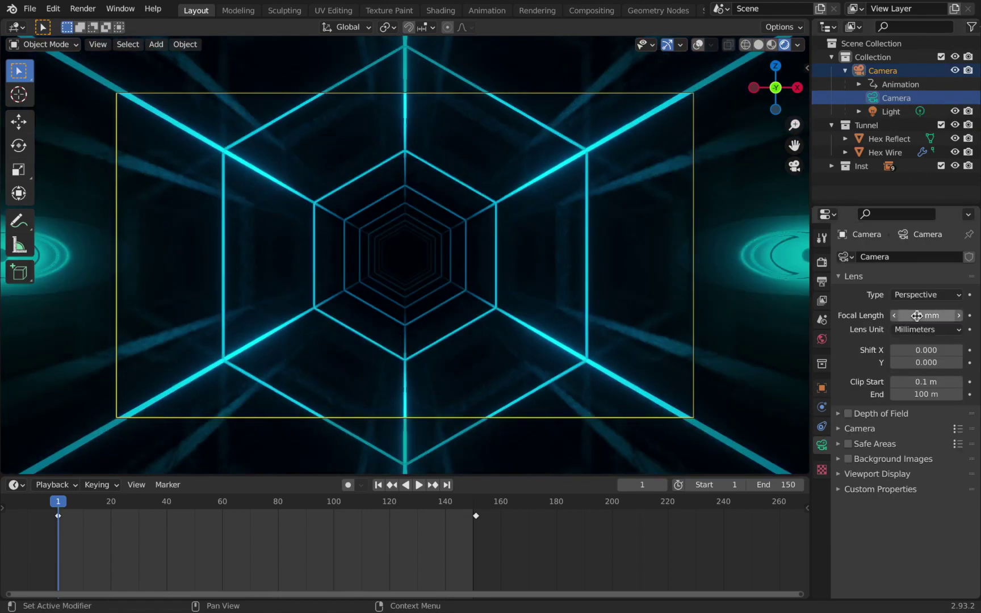
Set the point light's radius to 0.03 m and make its color a paler, less saturated blue.
{"action": "left_click", "coordinate": [890, 111]}
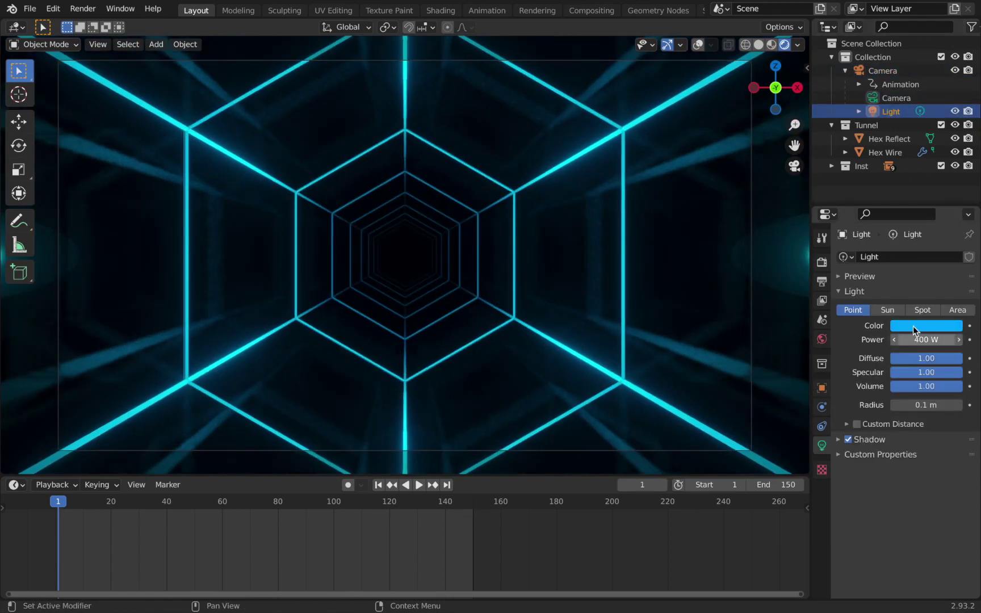
{"action": "left_click", "coordinate": [911, 327]}
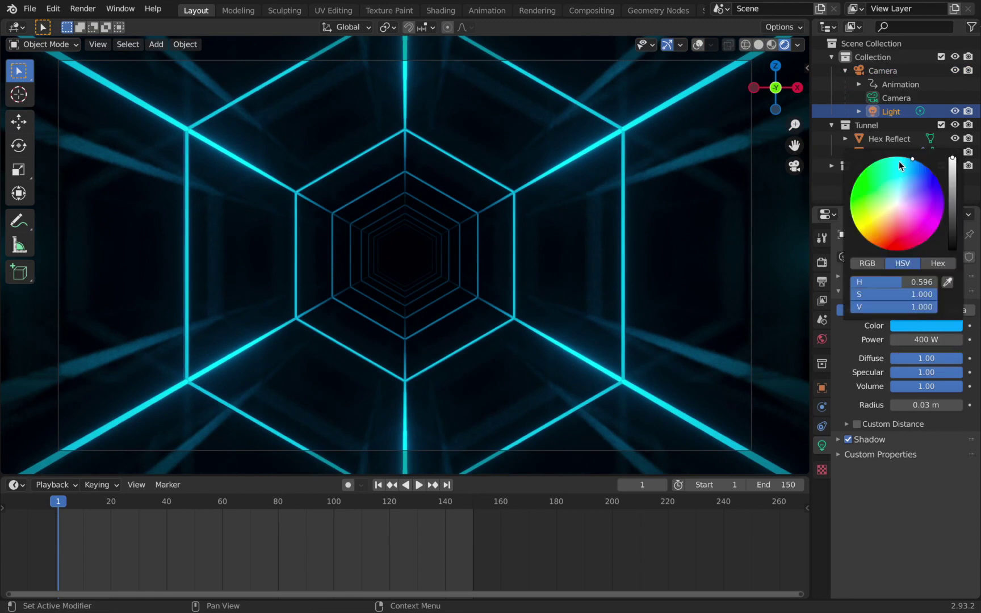
{"action": "left_click_drag", "start_coordinate": [899, 161], "coordinate": [905, 180]}
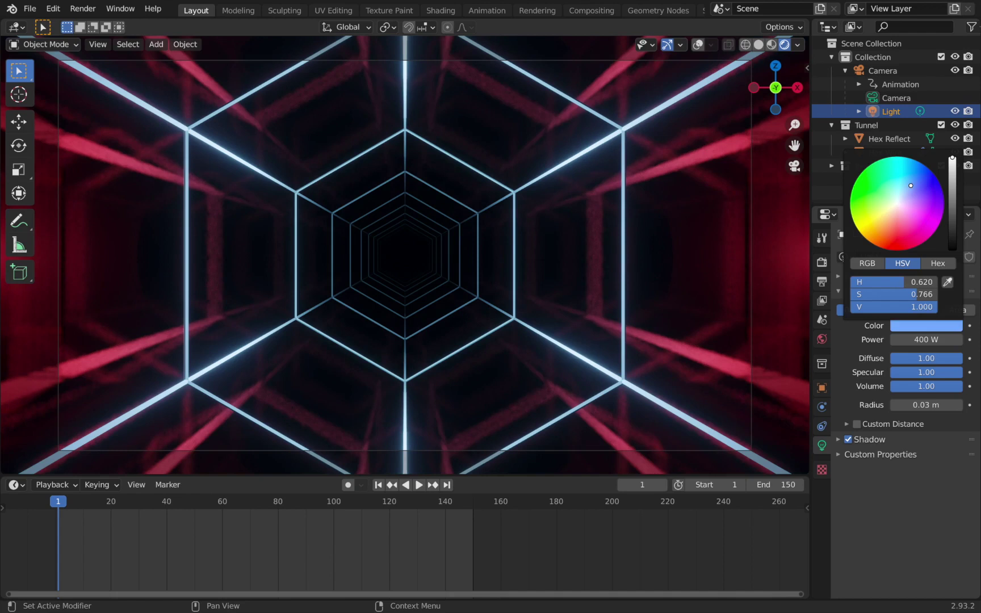
Set the camera's focal length to 25 mm and play the first frames to check the tunnel's look.
{"action": "left_click", "coordinate": [895, 98]}
{"action": "left_click", "coordinate": [919, 314]}
{"action": "left_click", "coordinate": [950, 314]}
{"action": "key", "text": "space"}
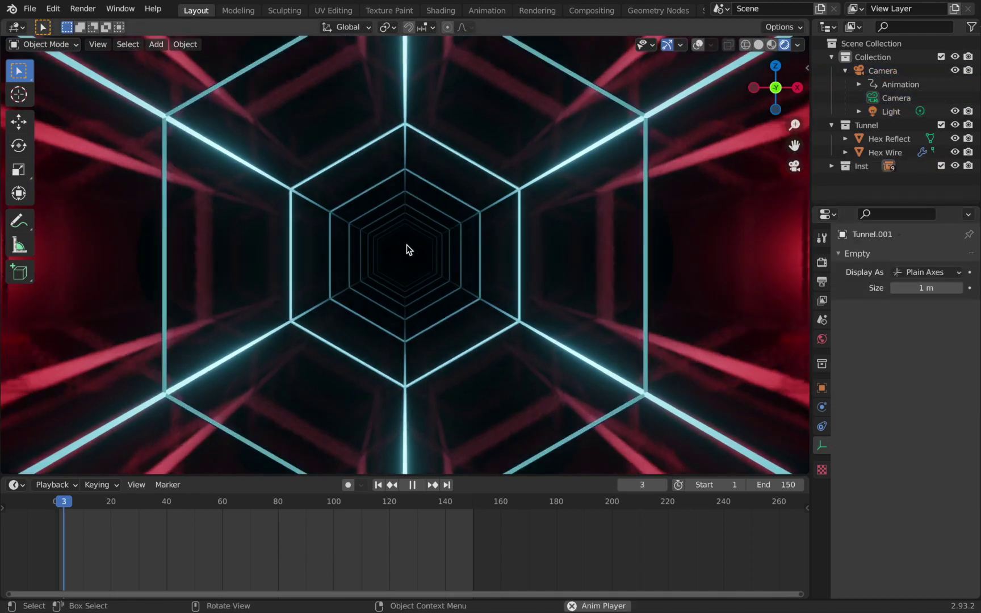
{"action": "key", "text": "space"}
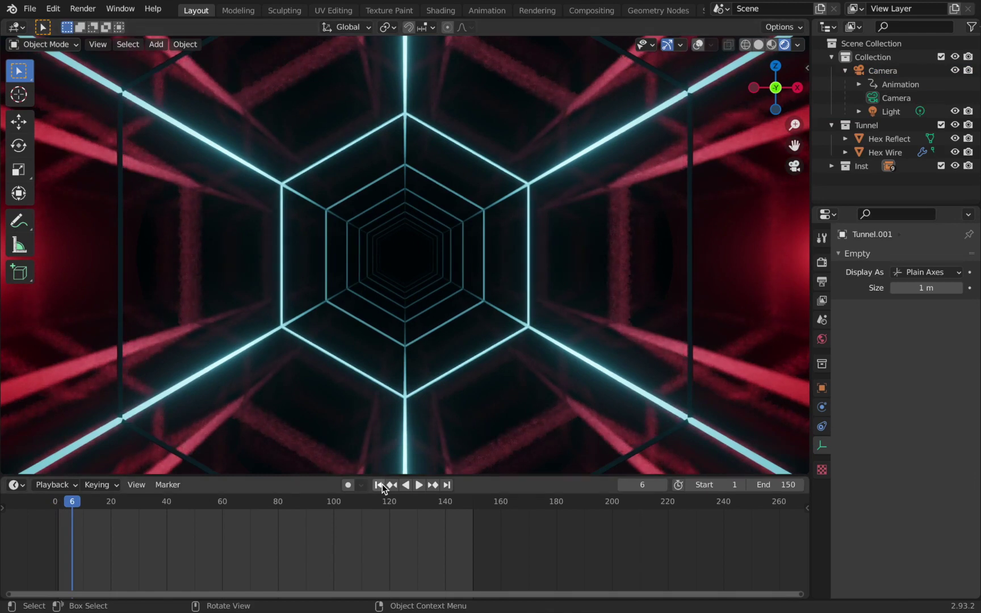
{"action": "key", "text": "shift+Left"}
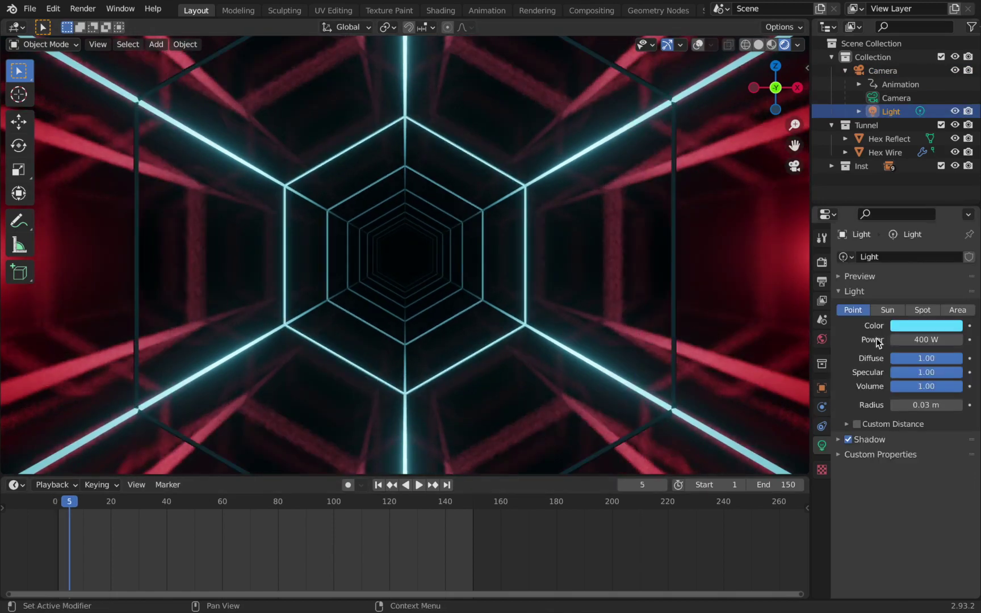
Set the light's Y location to -6 m and preview the opening frames to check the lighting.
{"action": "left_click", "coordinate": [821, 387]}
{"action": "left_click", "coordinate": [911, 302]}
{"action": "type", "text": "-6"}
{"action": "key", "text": "Return"}
{"action": "key", "text": "space"}
{"action": "key", "text": "space"}
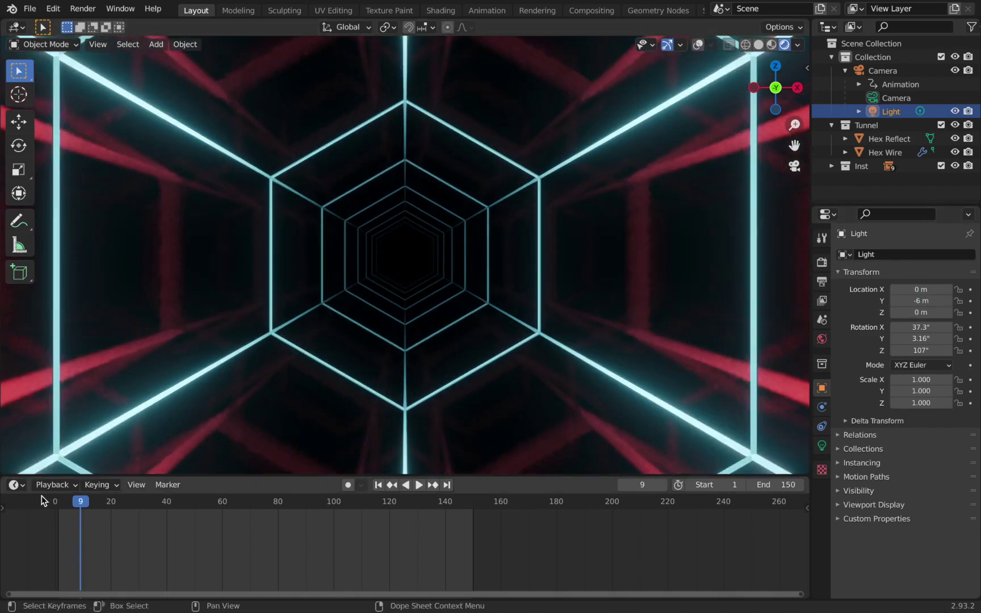
{"action": "left_click_drag", "start_coordinate": [72, 502], "coordinate": [66, 503]}
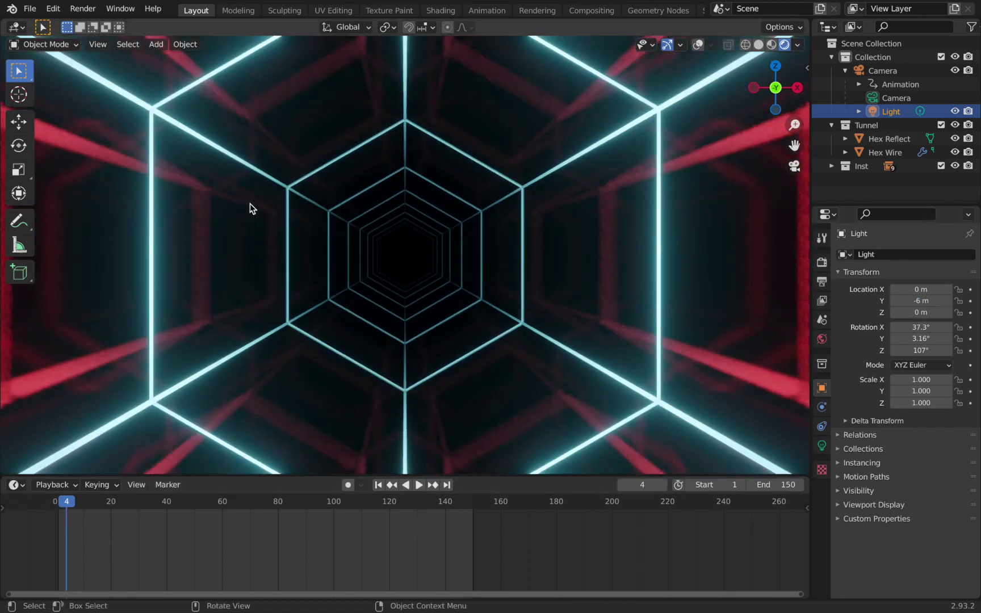
{"action": "key", "text": "Up"}
Set the color management look to Very High Contrast, with exposure 1 and gamma 0.9.
{"action": "left_click", "coordinate": [821, 262]}
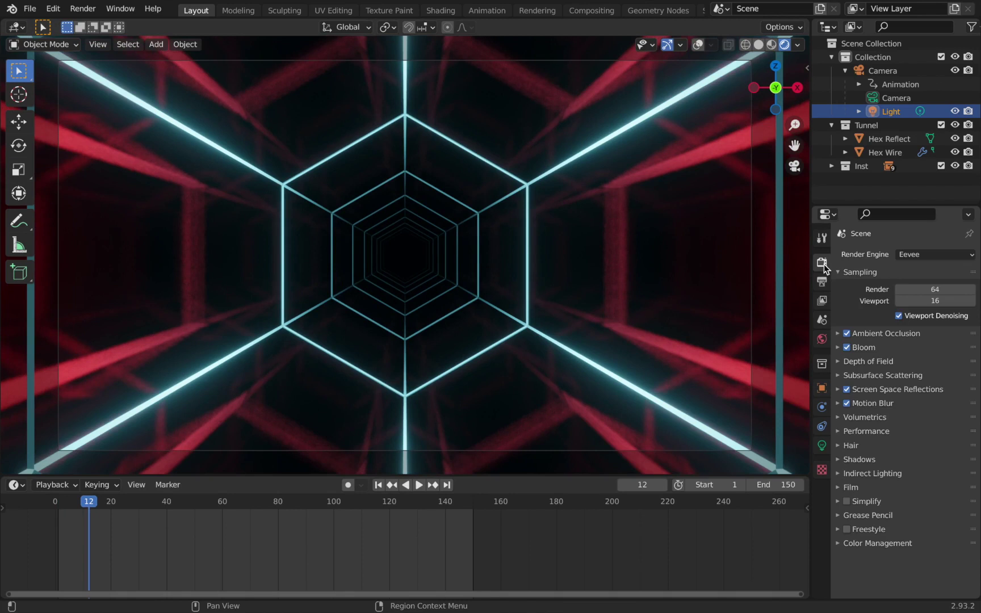
{"action": "left_click", "coordinate": [853, 543]}
{"action": "scroll", "coordinate": [896, 546], "scroll_direction": "down", "scroll_amount": 3}
{"action": "left_click", "coordinate": [909, 531]}
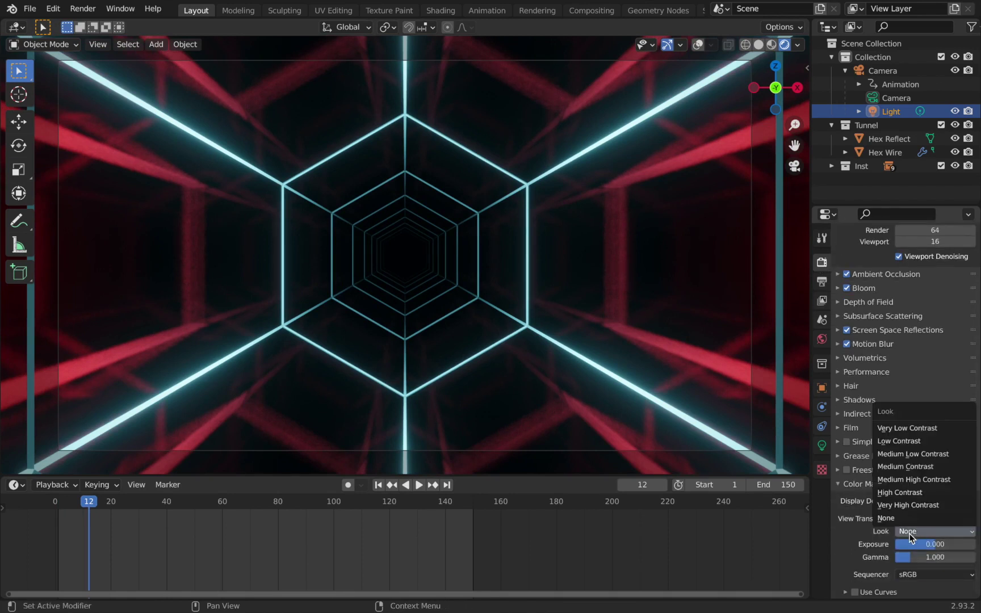
{"action": "left_click", "coordinate": [912, 505]}
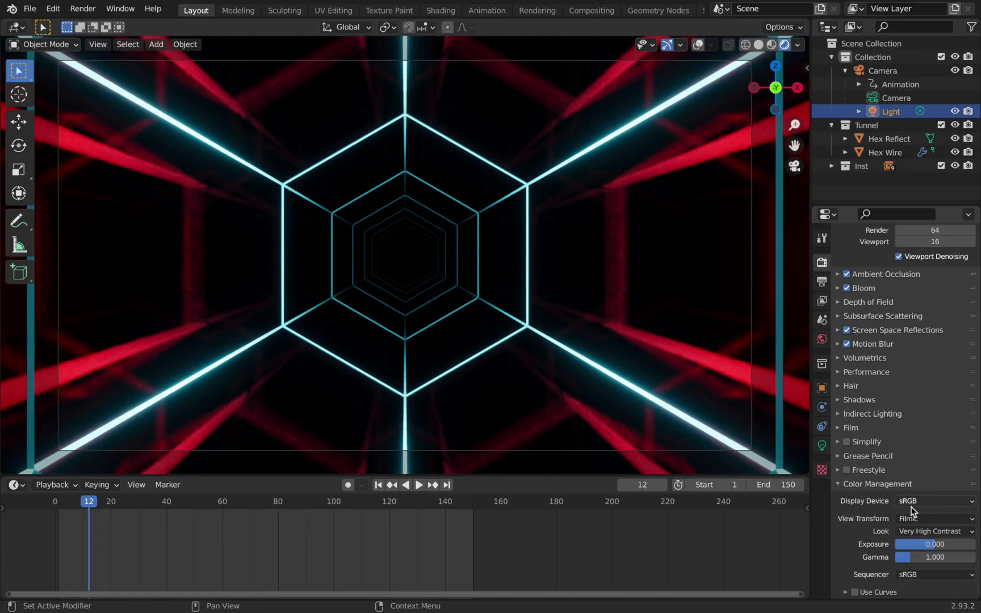
{"action": "key", "text": "Return"}
{"action": "double_click", "coordinate": [919, 557]}
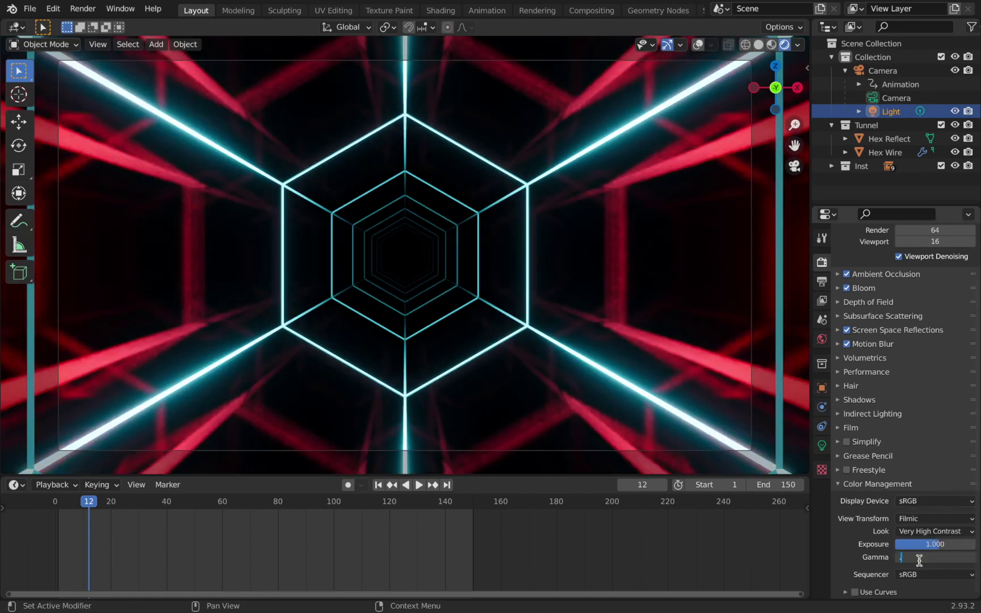
{"action": "key", "text": "Return"}
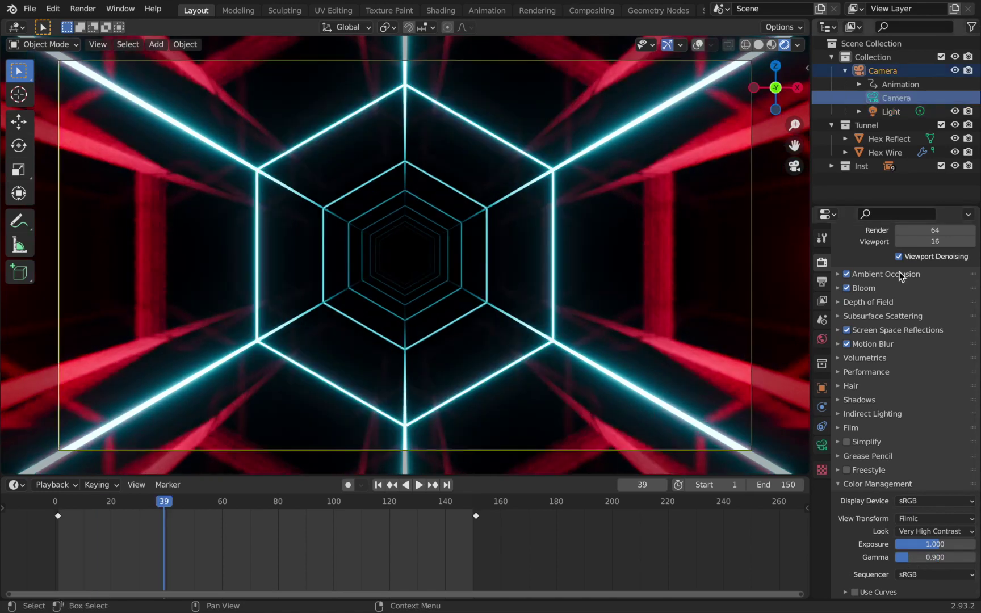
Set the camera's focal length to 20 mm and scrub through the animation to check the wider view.
{"action": "left_click", "coordinate": [821, 446]}
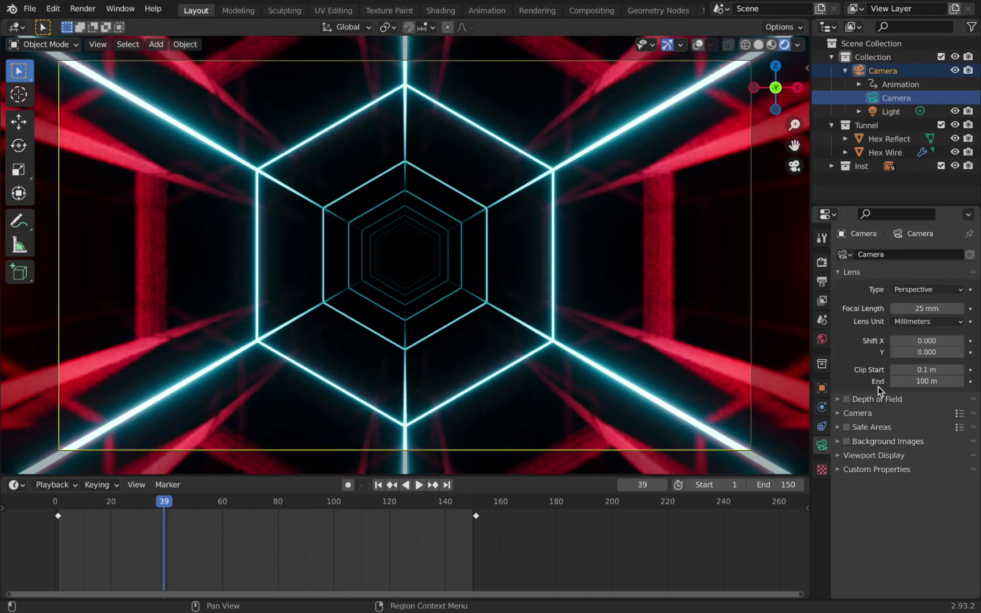
{"action": "left_click", "coordinate": [921, 307]}
{"action": "left_click", "coordinate": [920, 307]}
{"action": "type", "text": "23"}
{"action": "key", "text": "BackSpace"}
{"action": "type", "text": "0"}
{"action": "key", "text": "Return"}
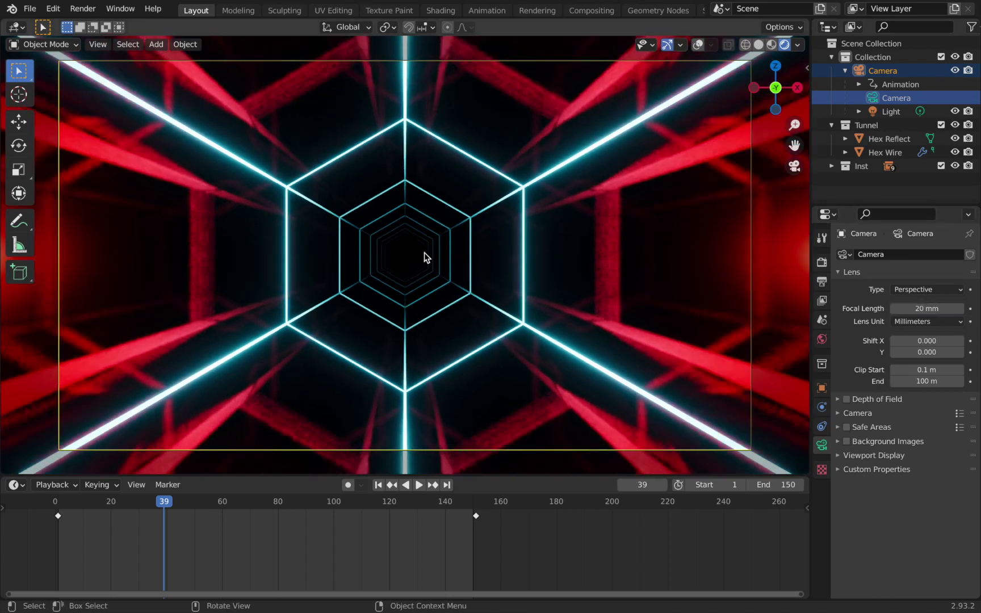
{"action": "scroll", "coordinate": [427, 298], "scroll_direction": "down", "scroll_amount": 14, "text": "alt"}
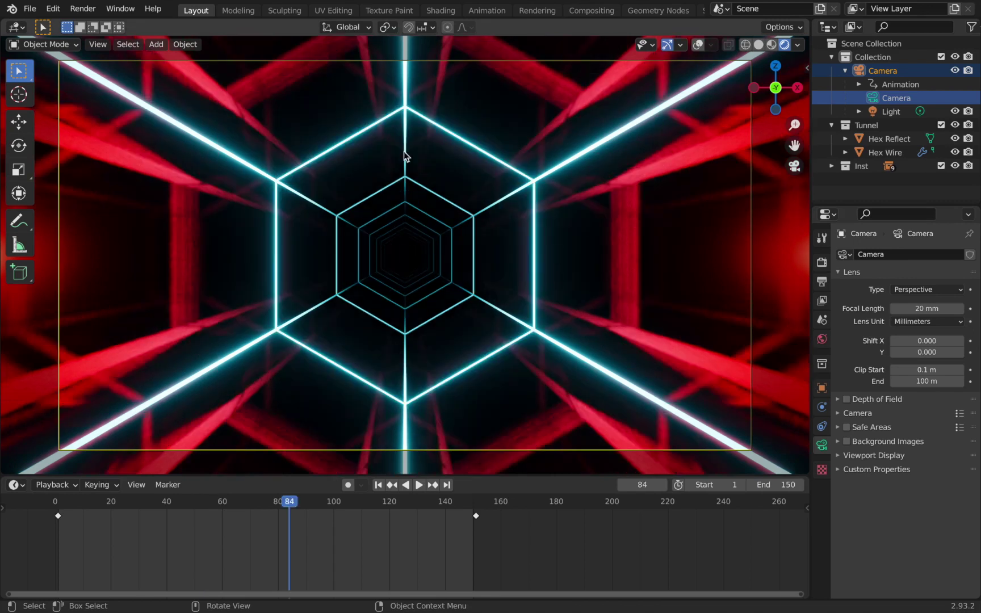
Open the scene's output properties and look through the file browser's folders for the render's output path.
{"action": "left_click", "coordinate": [820, 264]}
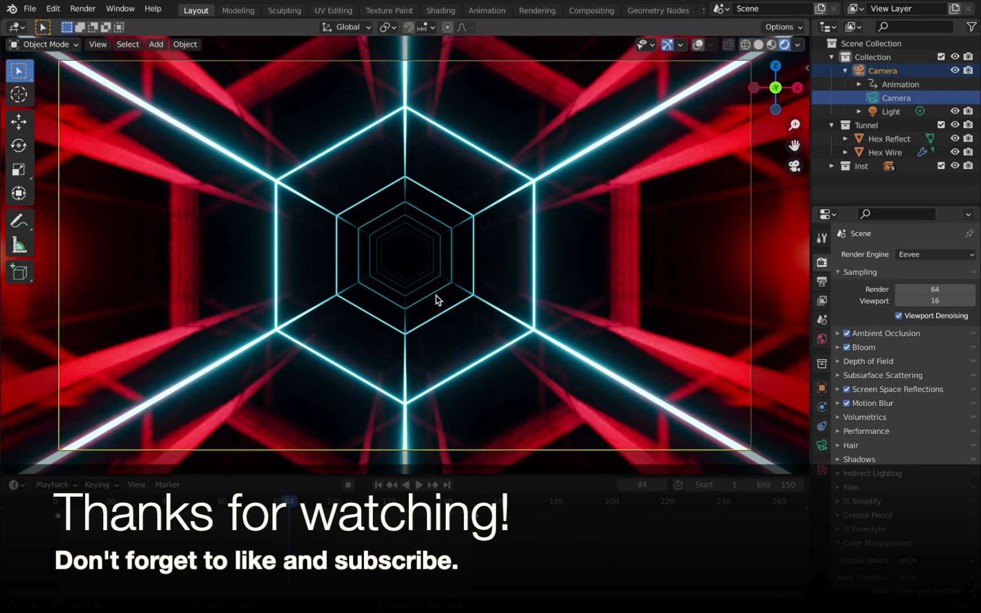
{"action": "left_click", "coordinate": [822, 282]}
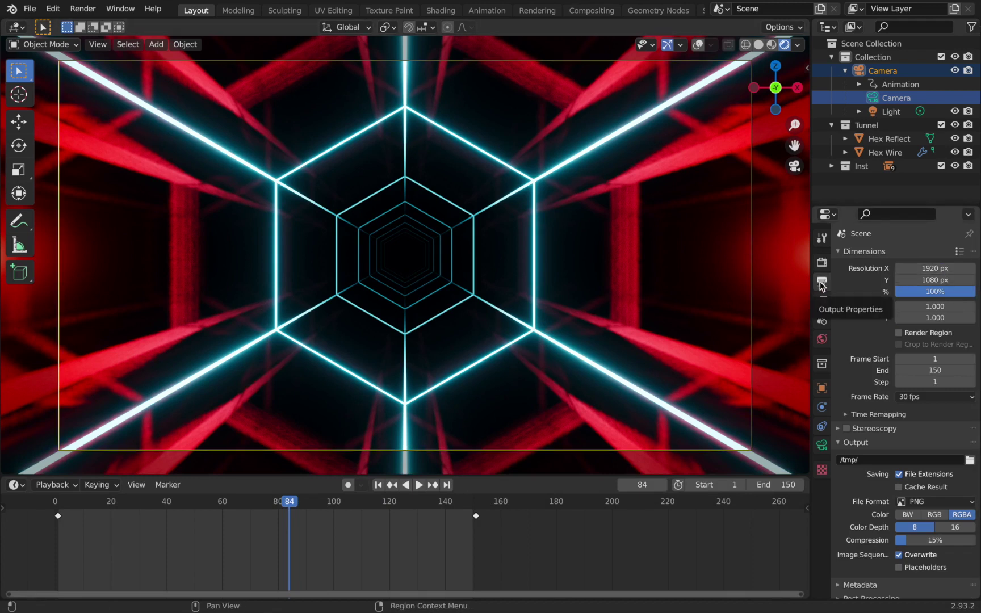
{"action": "scroll", "coordinate": [857, 449], "scroll_direction": "down", "scroll_amount": 1}
{"action": "left_click", "coordinate": [857, 451]}
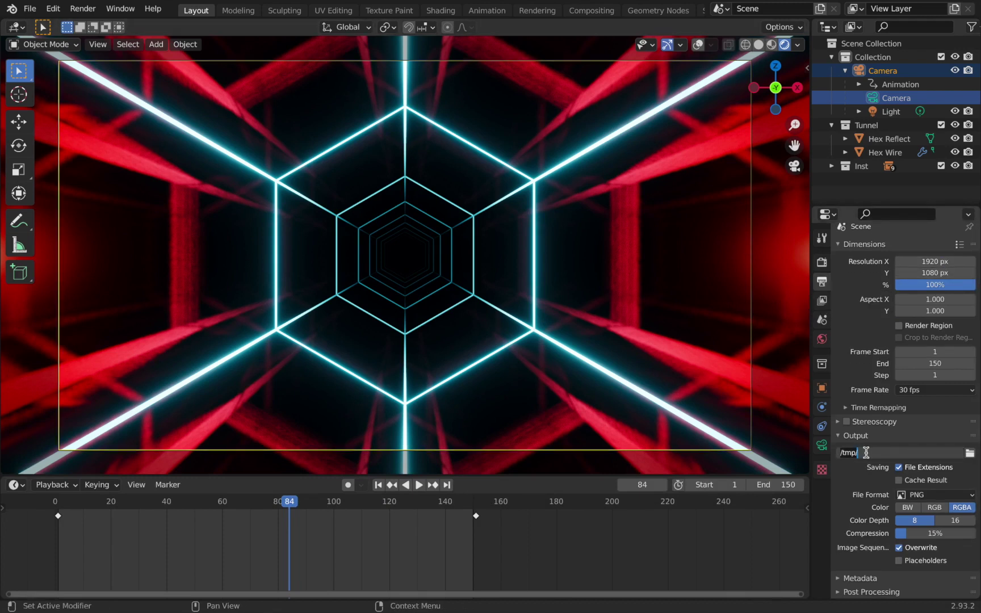
{"action": "left_click", "coordinate": [969, 454]}
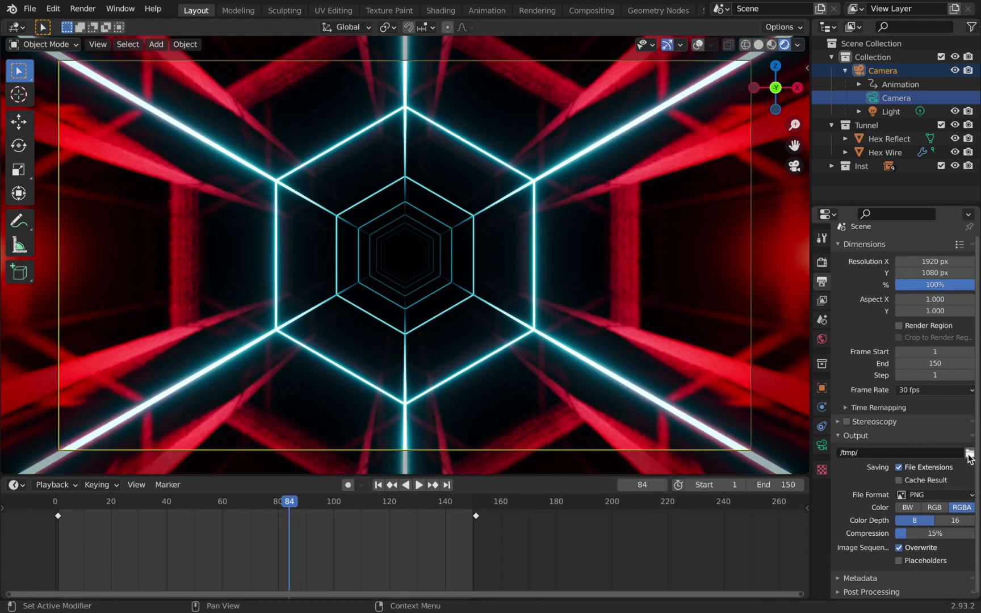
{"action": "left_click", "coordinate": [968, 455]}
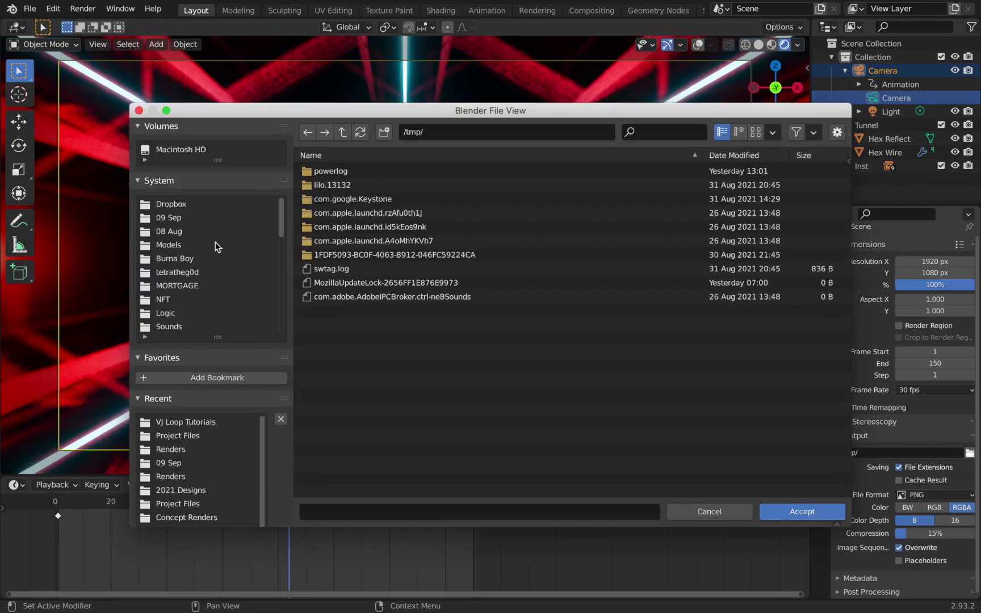
{"action": "scroll", "coordinate": [216, 245], "scroll_direction": "down", "scroll_amount": 2}
{"action": "left_click", "coordinate": [699, 510]}
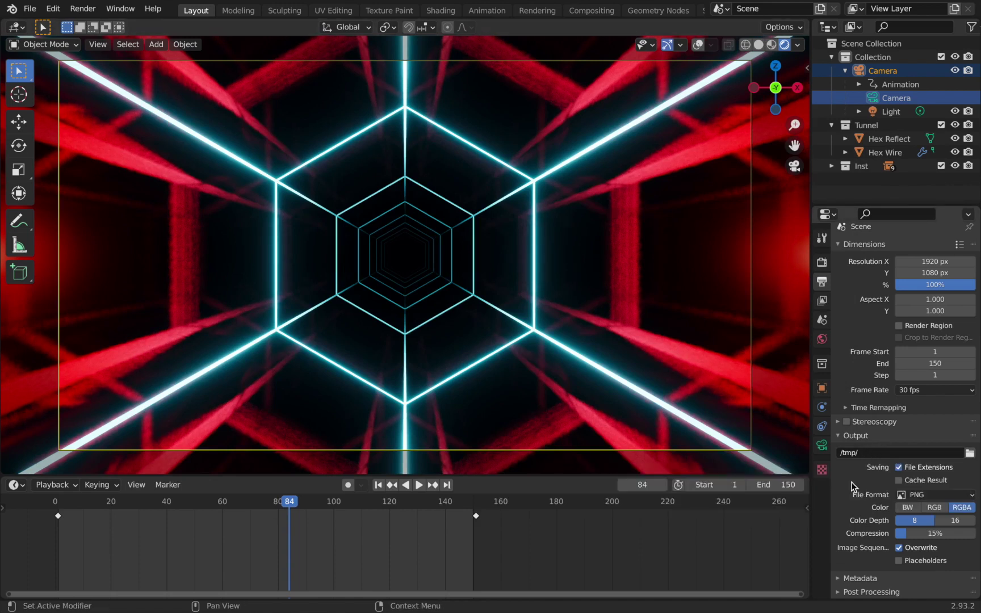
Set the render output's file format to FFmpeg Video with MPEG-4 as the encoding container.
{"action": "left_click", "coordinate": [917, 494]}
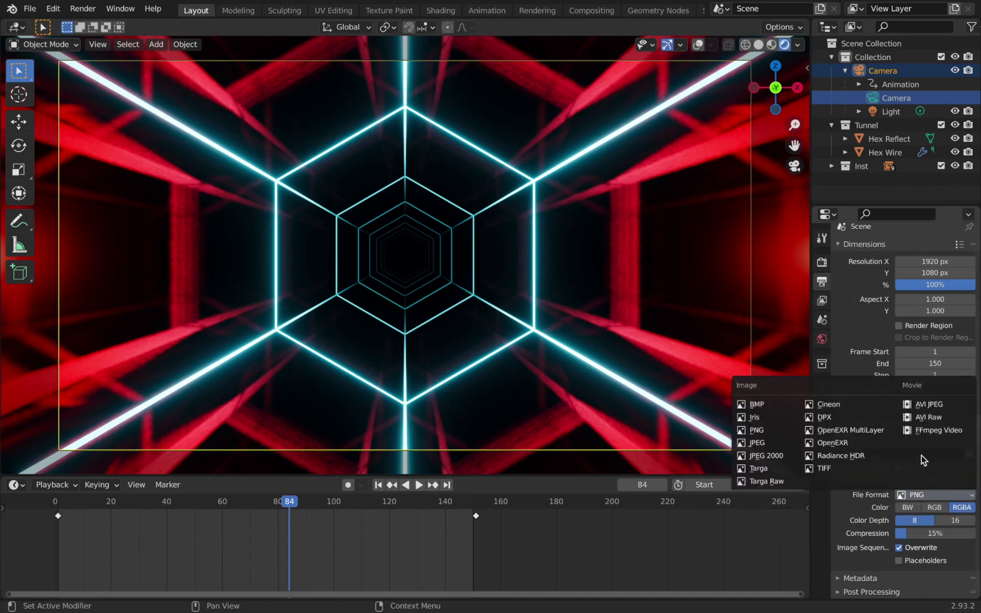
{"action": "left_click", "coordinate": [920, 434]}
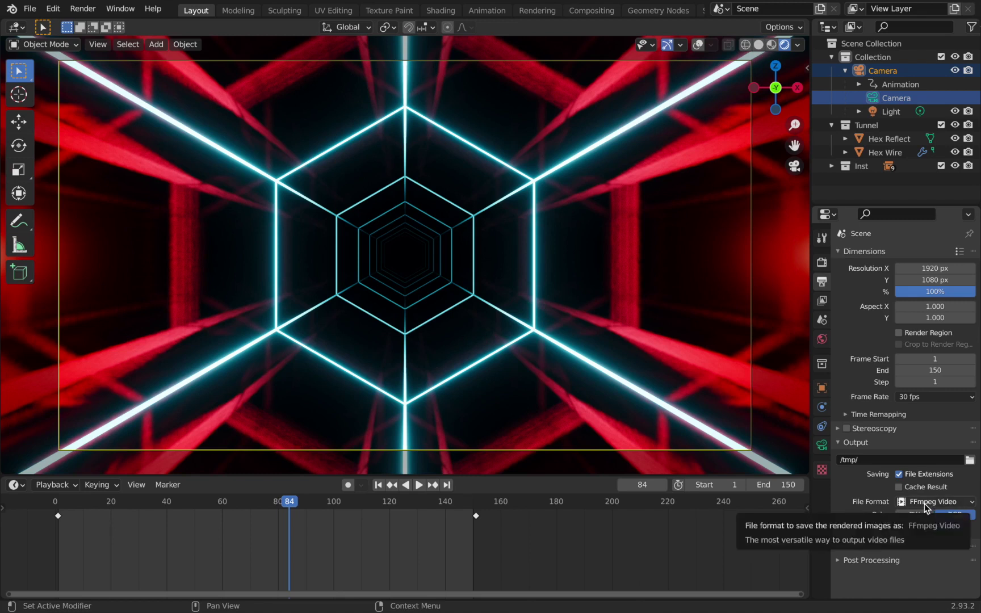
{"action": "left_click", "coordinate": [853, 532]}
{"action": "scroll", "coordinate": [875, 530], "scroll_direction": "down", "scroll_amount": 1}
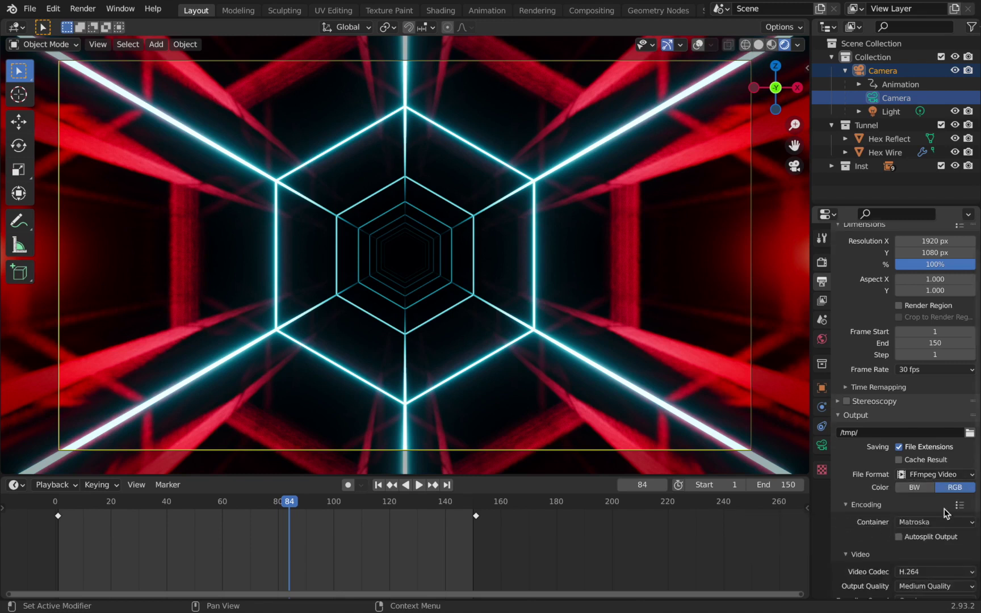
{"action": "left_click", "coordinate": [933, 521]}
{"action": "left_click", "coordinate": [918, 486]}
{"action": "scroll", "coordinate": [908, 505], "scroll_direction": "down", "scroll_amount": 2}
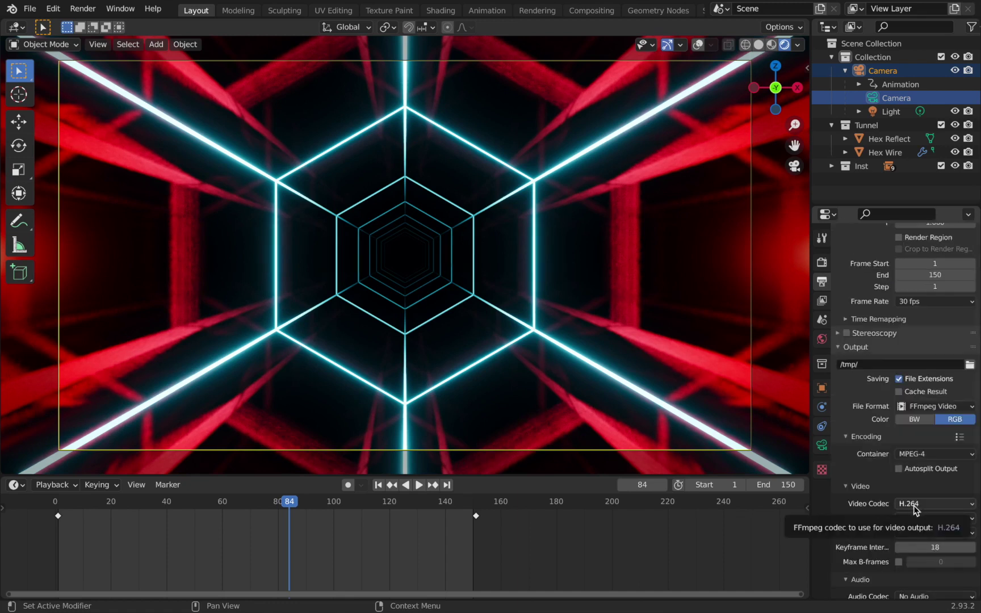
Set the video output quality to Perceptually Lossless and render the animation.
{"action": "left_click", "coordinate": [910, 518]}
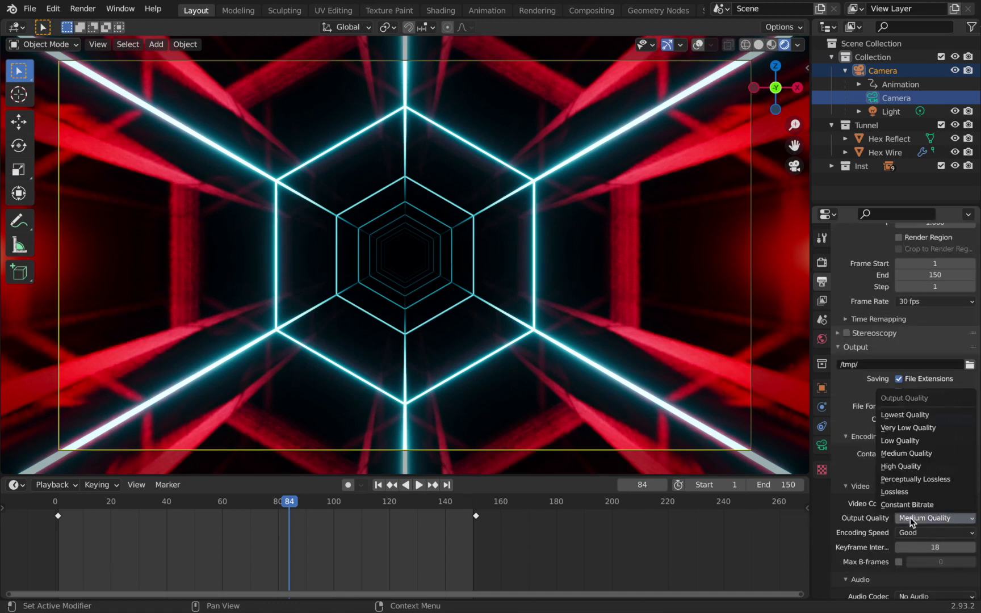
{"action": "left_click", "coordinate": [906, 480]}
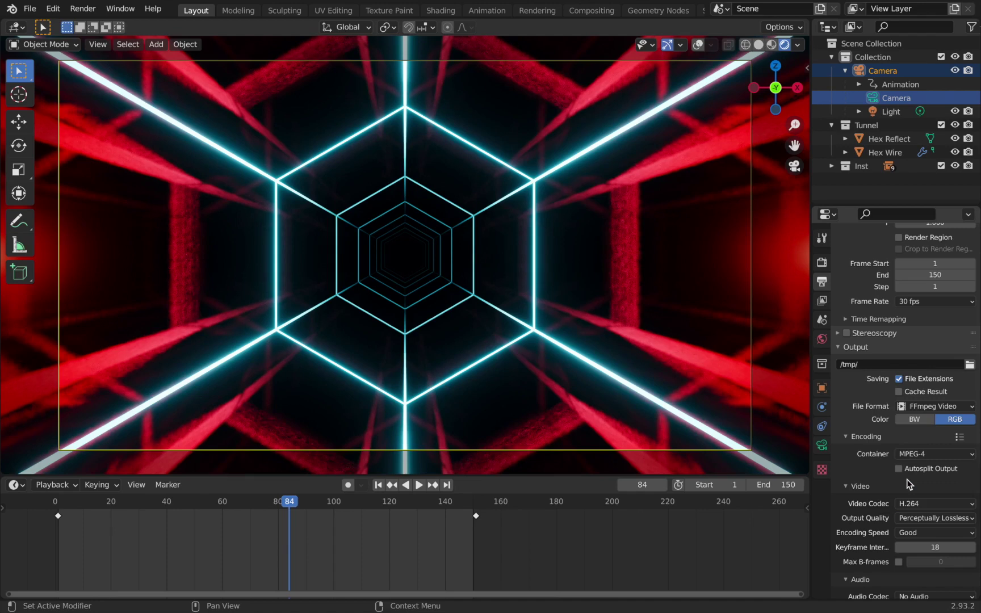
{"action": "left_click", "coordinate": [83, 9]}
{"action": "left_click", "coordinate": [91, 37]}
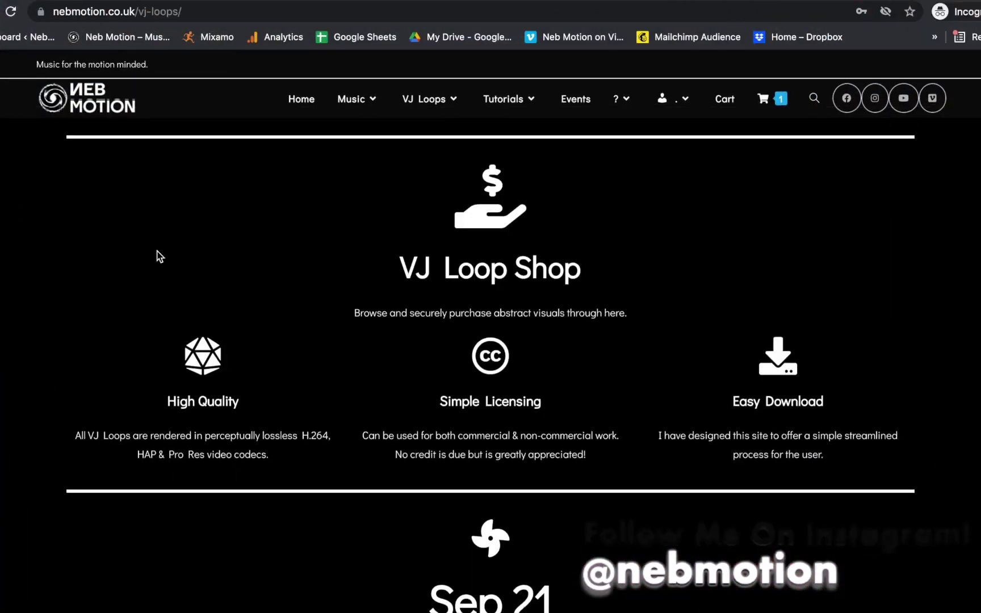
Look through the loops offered in the VJ Loop Shop on the Neb Motion website, from Sep 21 back through Jul 21.
{"action": "scroll", "coordinate": [160, 256], "scroll_direction": "down", "scroll_amount": 6}
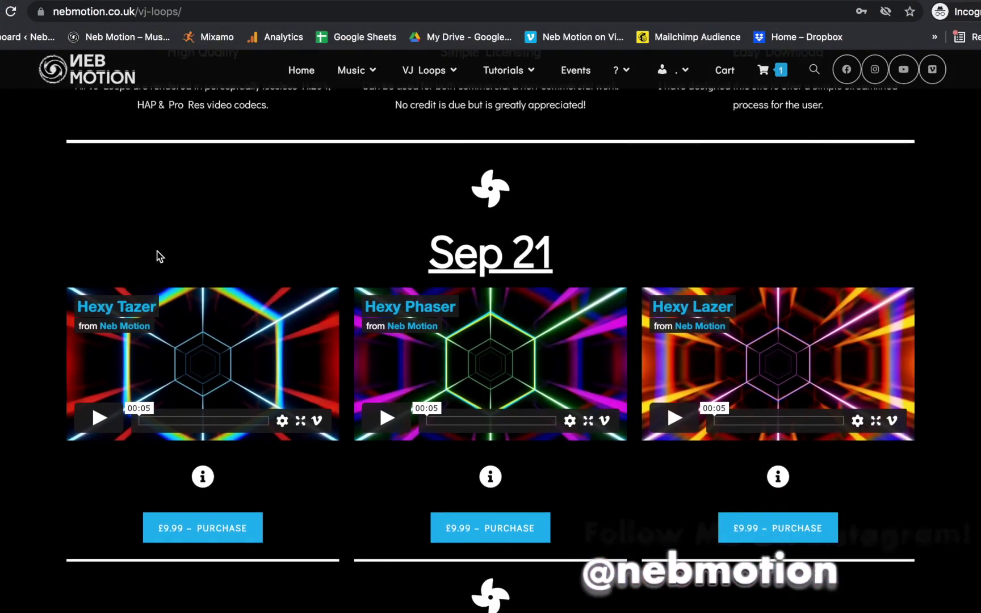
{"action": "scroll", "coordinate": [159, 256], "scroll_direction": "down", "scroll_amount": 6}
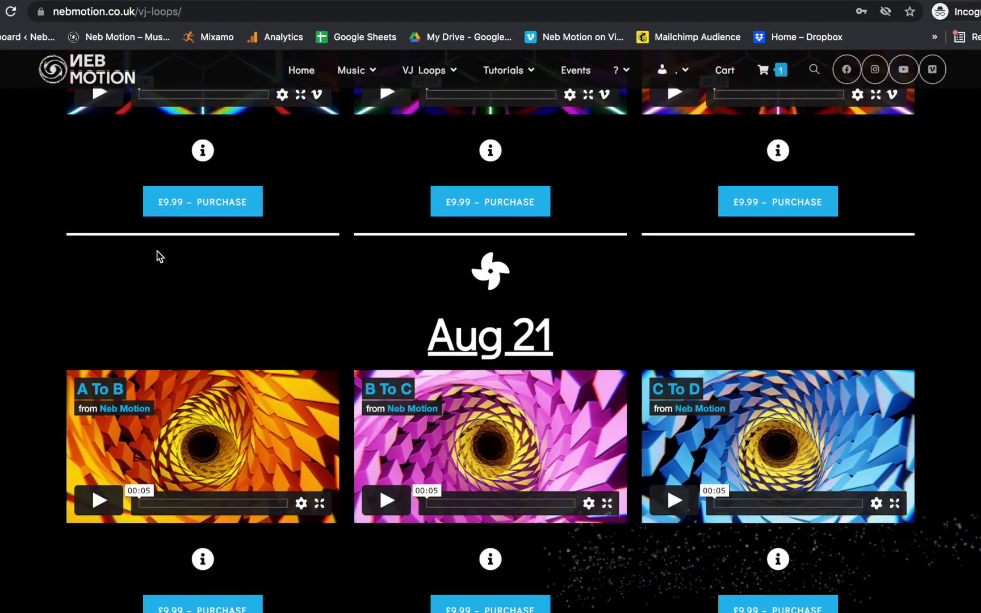
{"action": "scroll", "coordinate": [159, 256], "scroll_direction": "down", "scroll_amount": 9}
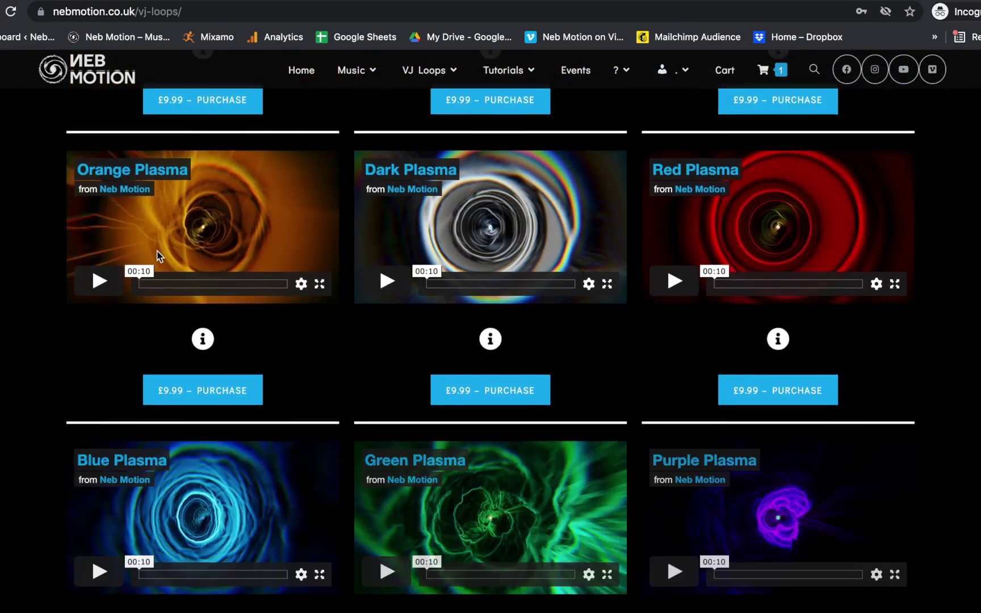
{"action": "scroll", "coordinate": [160, 256], "scroll_direction": "down", "scroll_amount": 9}
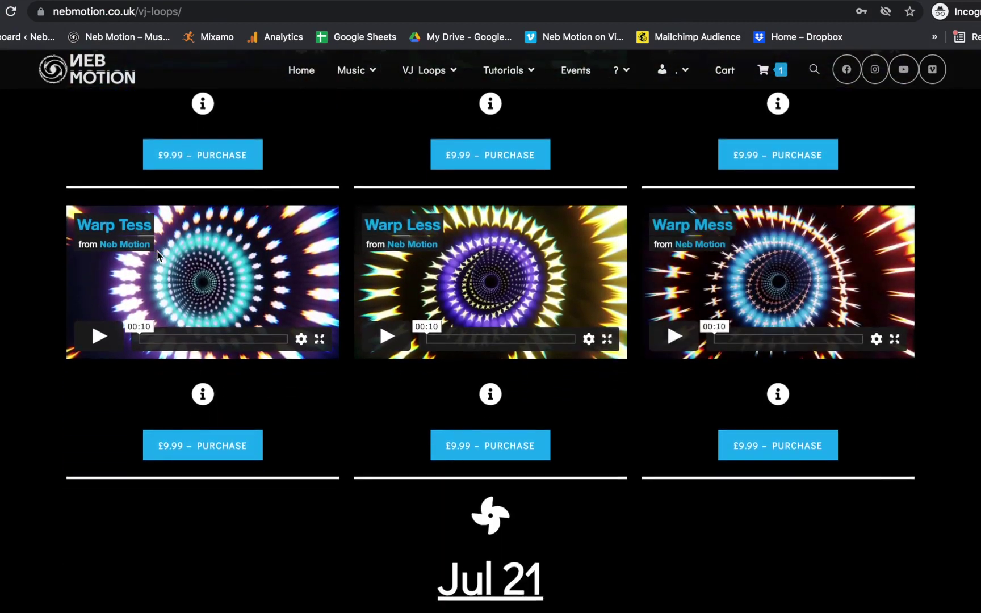
{"action": "scroll", "coordinate": [159, 255], "scroll_direction": "down", "scroll_amount": 9}
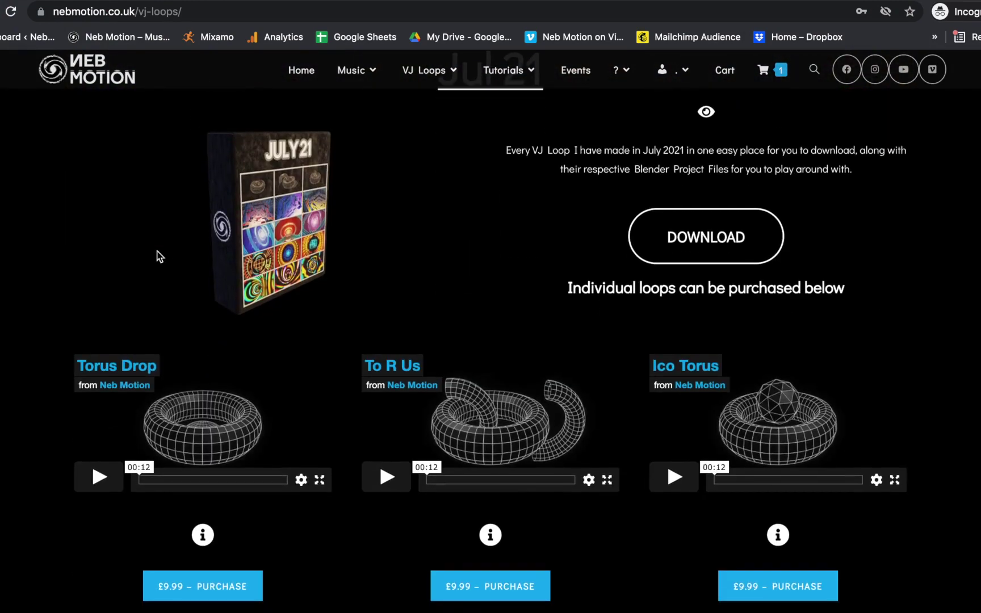
{"action": "scroll", "coordinate": [159, 256], "scroll_direction": "down", "scroll_amount": 8}
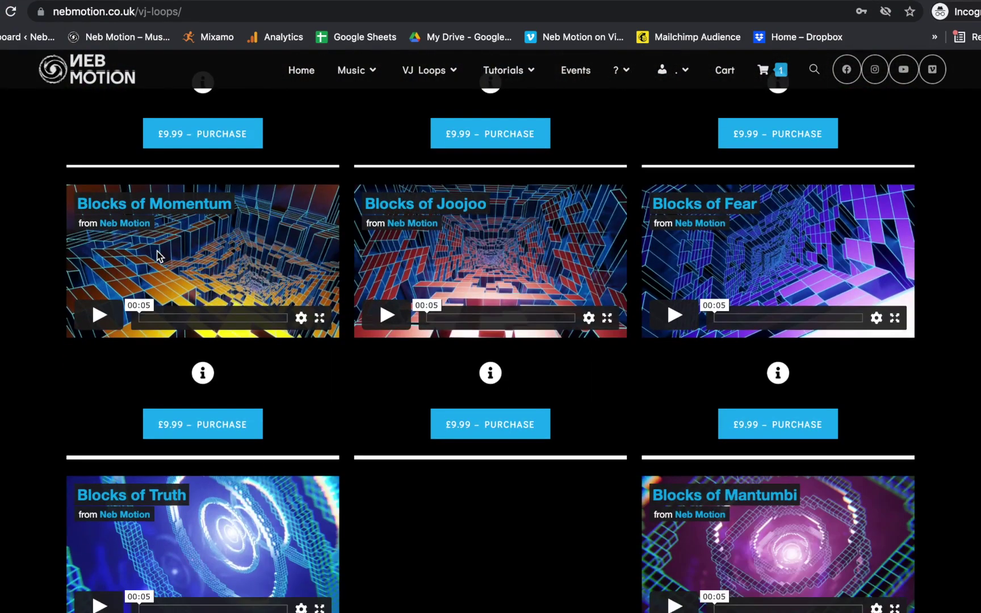
{"action": "scroll", "coordinate": [159, 256], "scroll_direction": "down", "scroll_amount": 4}
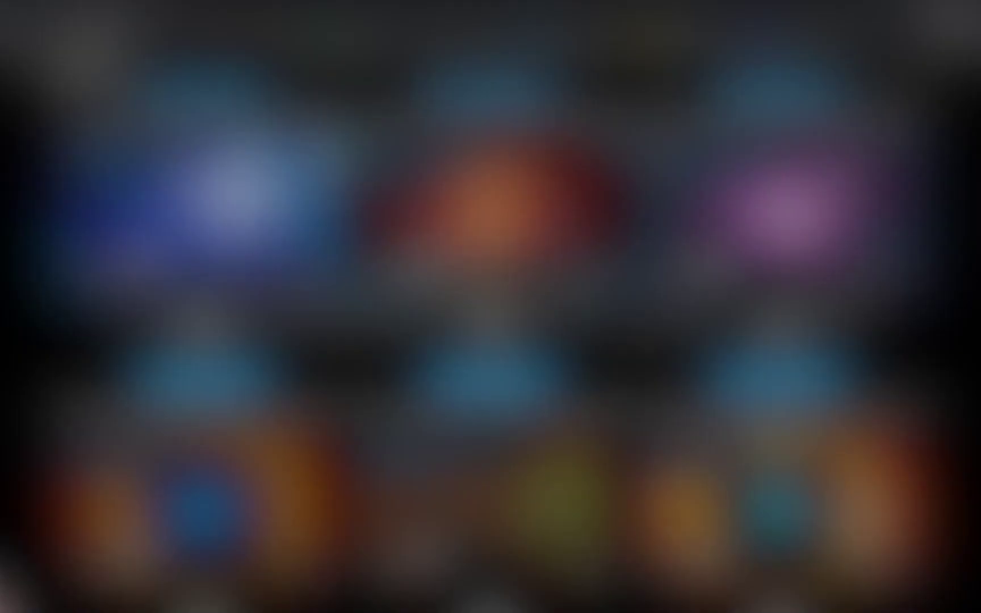